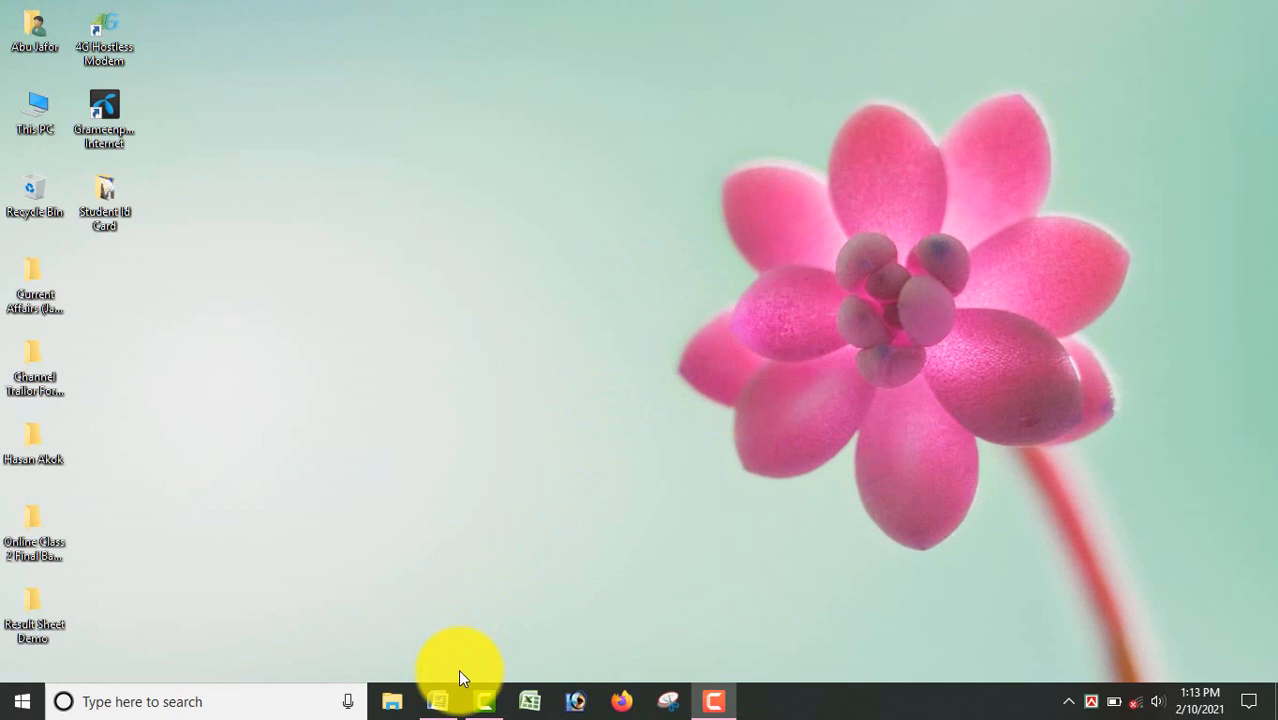
Switch to Microsoft Word and insert a 2x2 table in the blank document.
left_click(438, 700)
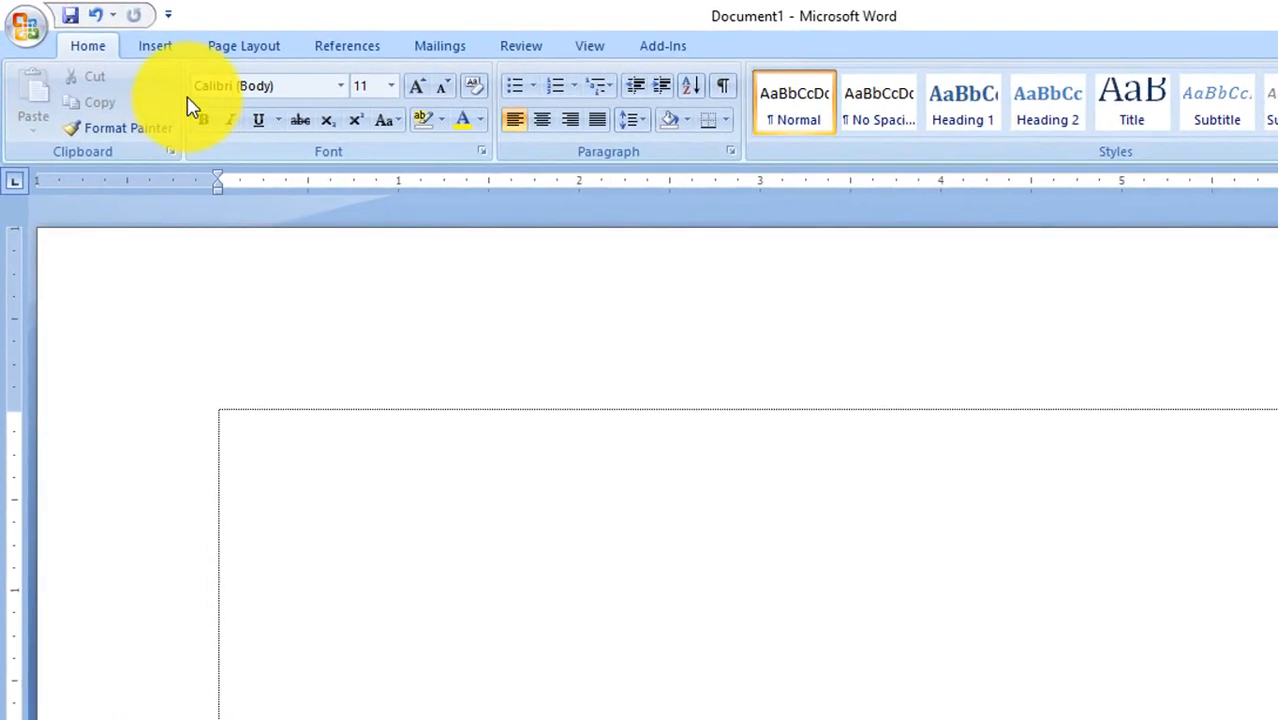
left_click(172, 49)
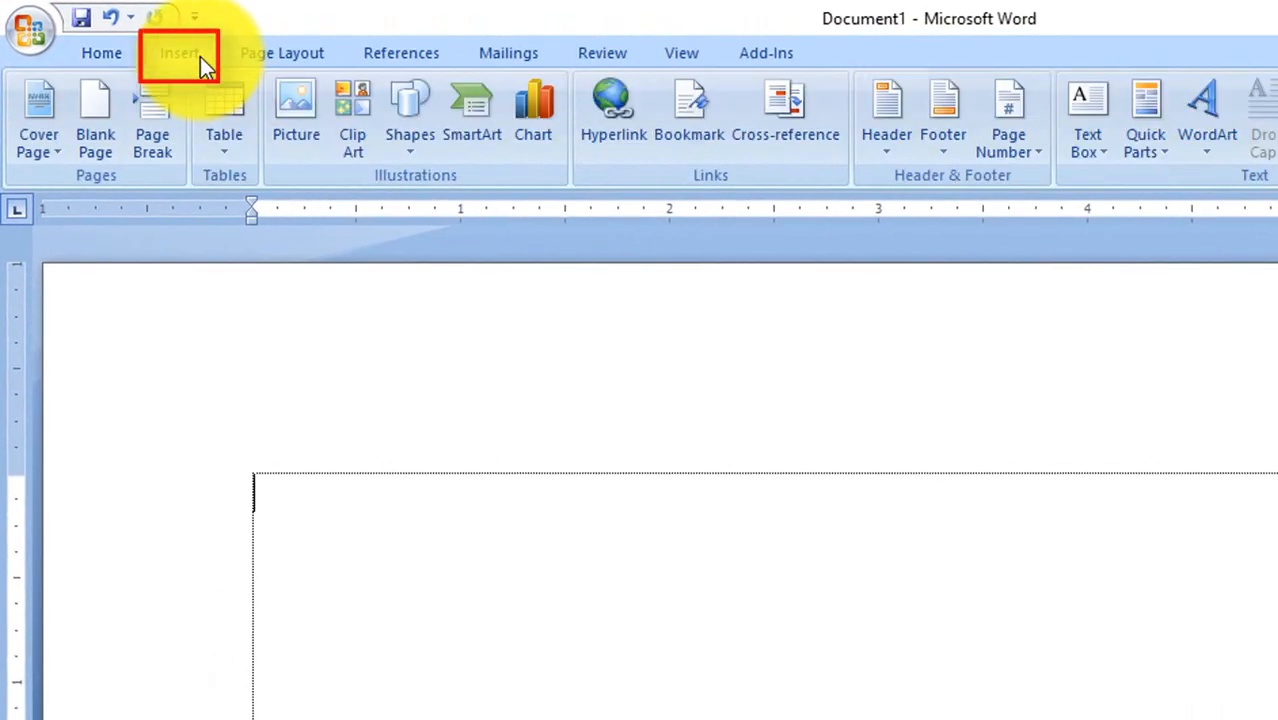
left_click(233, 152)
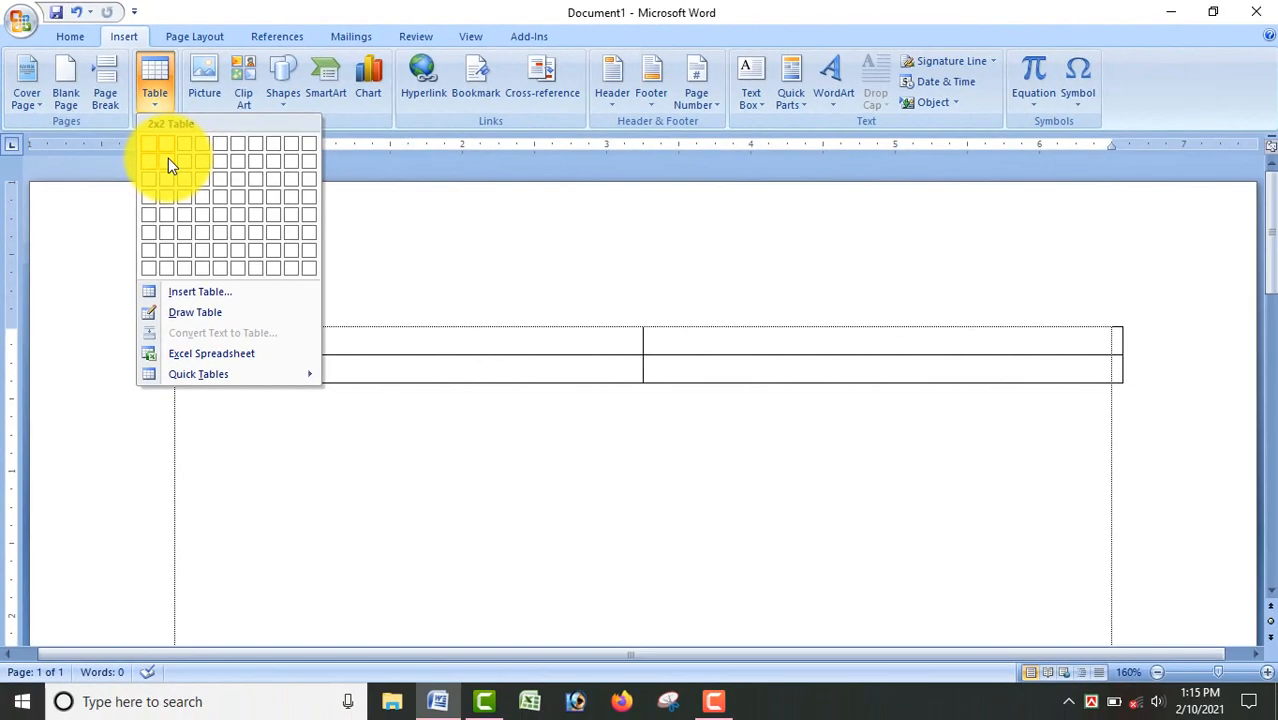
left_click(243, 231)
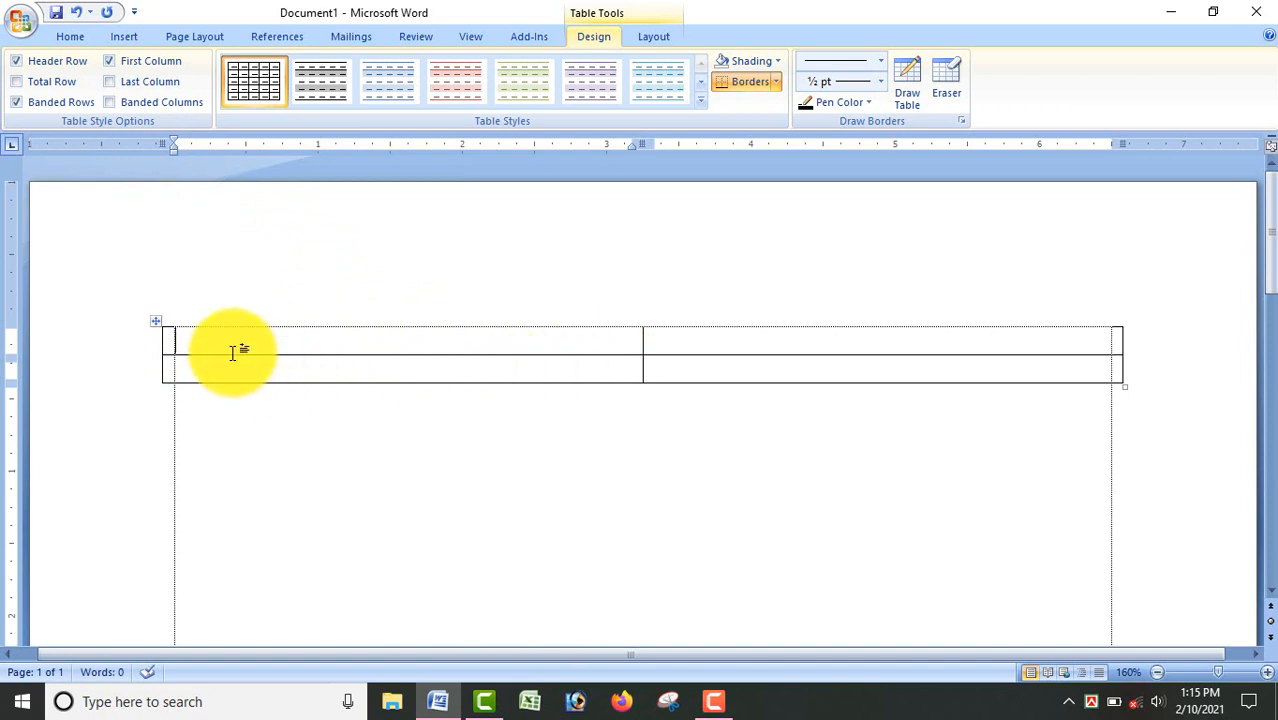
Align the table's side borders with the page margins and extend its bottom row downward to fill a single page.
left_click_drag(164, 343, 177, 346)
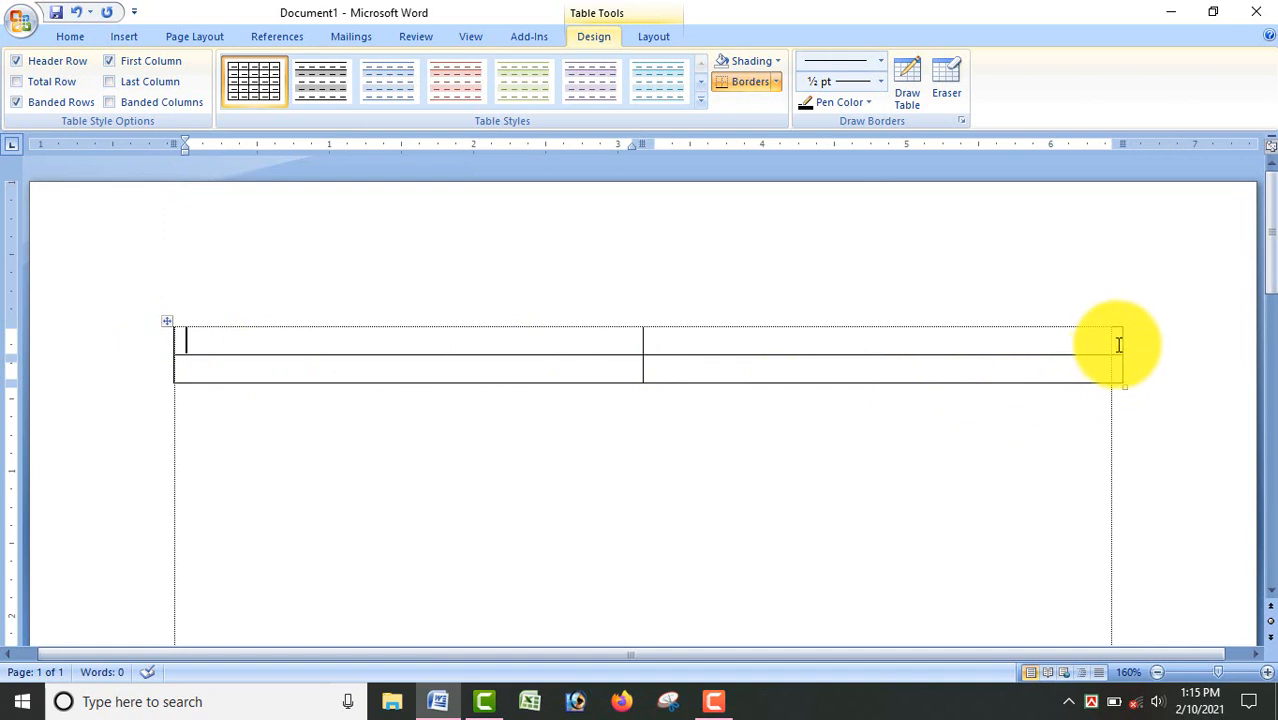
left_click_drag(1119, 343, 1110, 351)
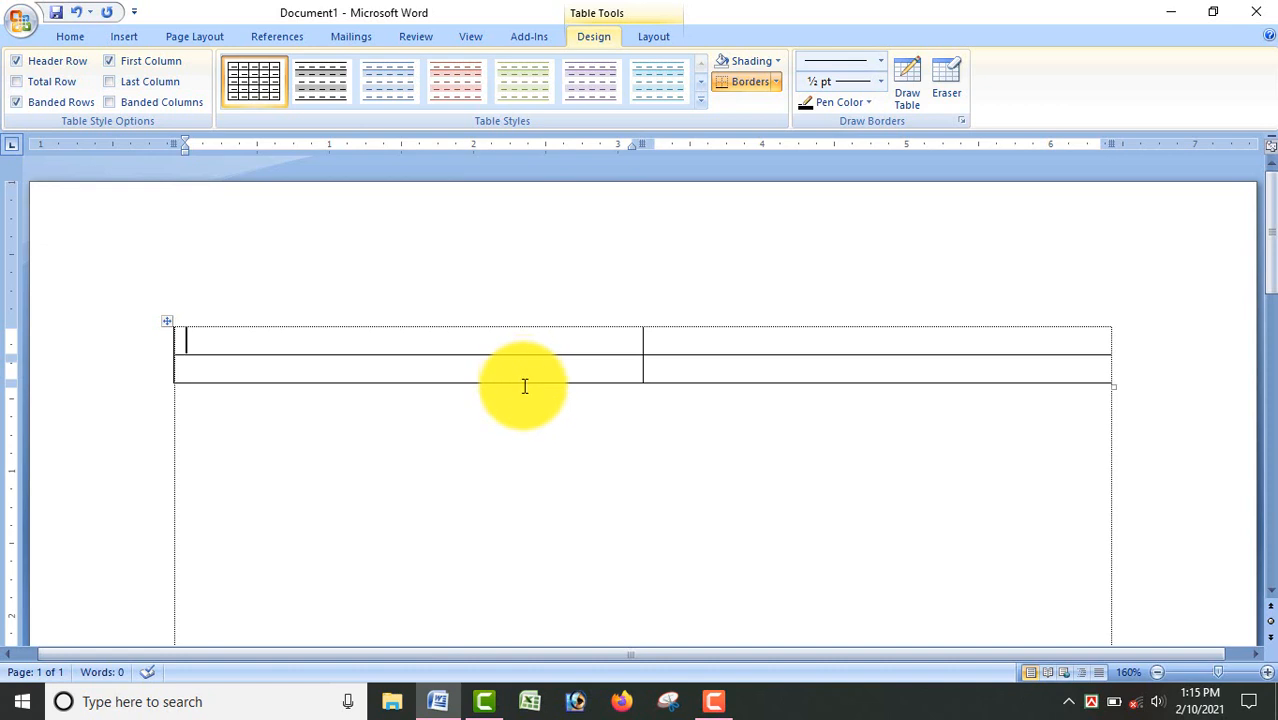
left_click_drag(527, 381, 539, 448)
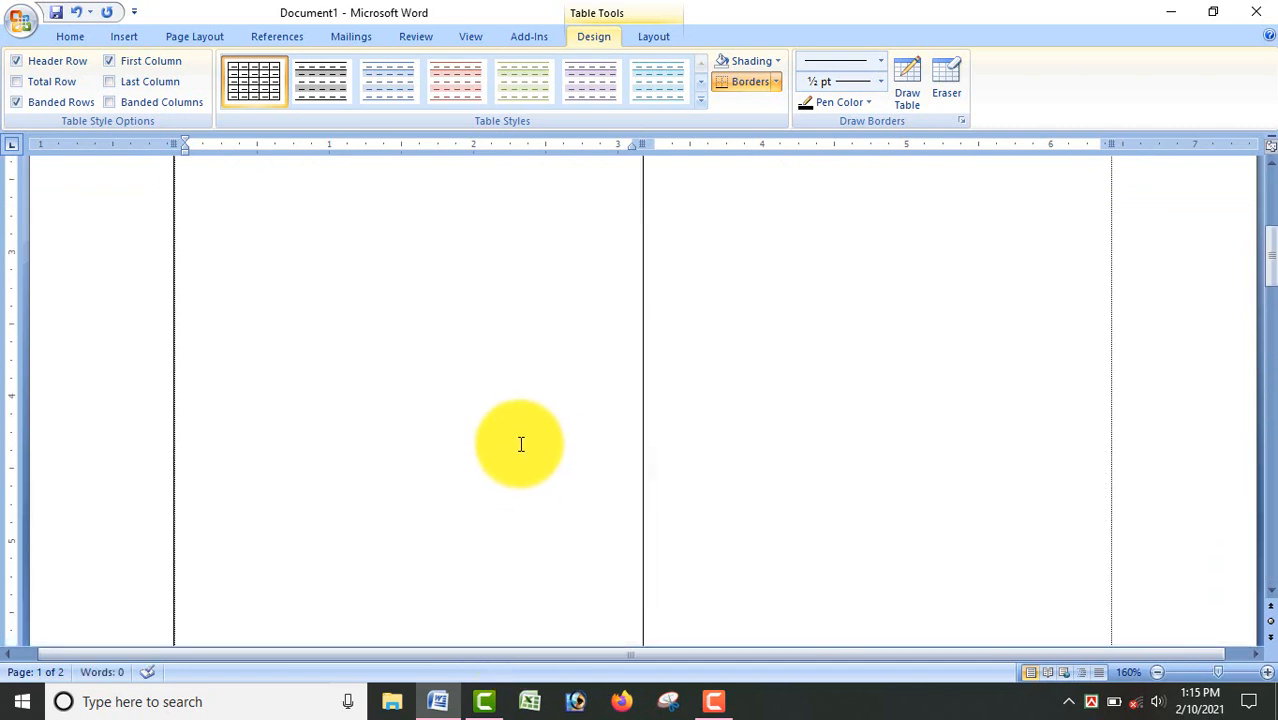
scroll(527, 480, "down", 3)
scroll(529, 530, "down", 3)
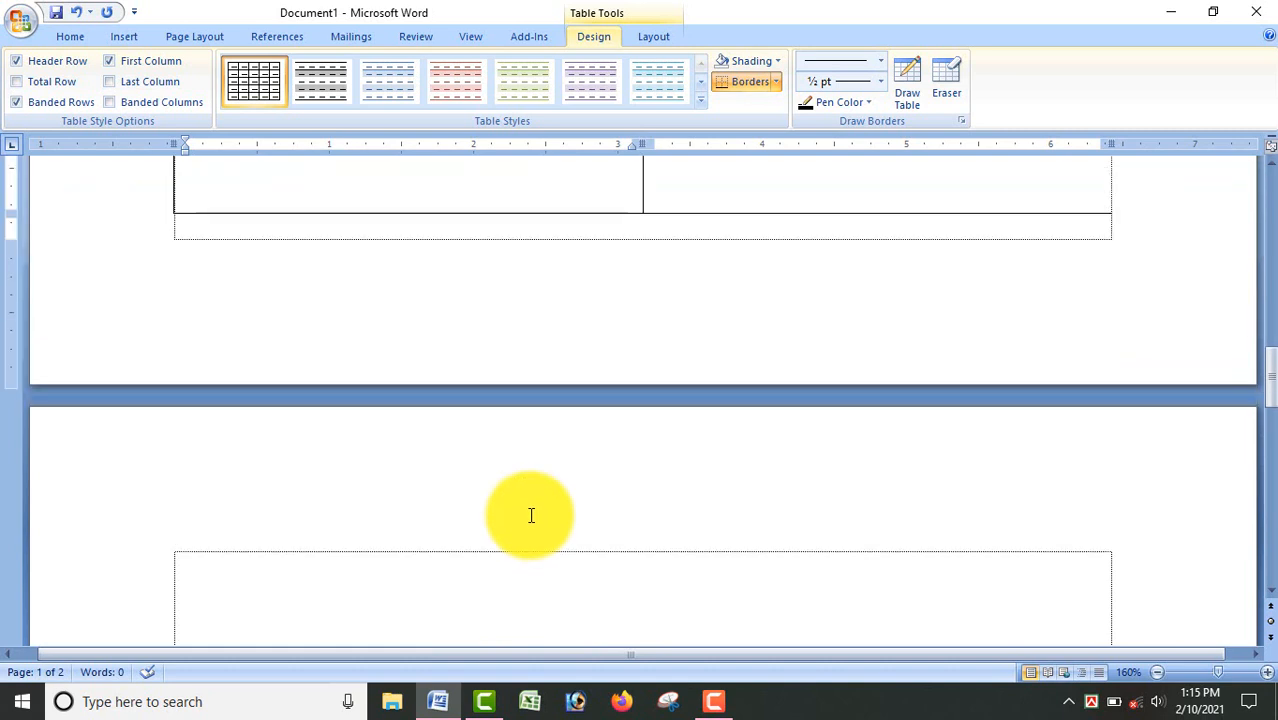
left_click(503, 566)
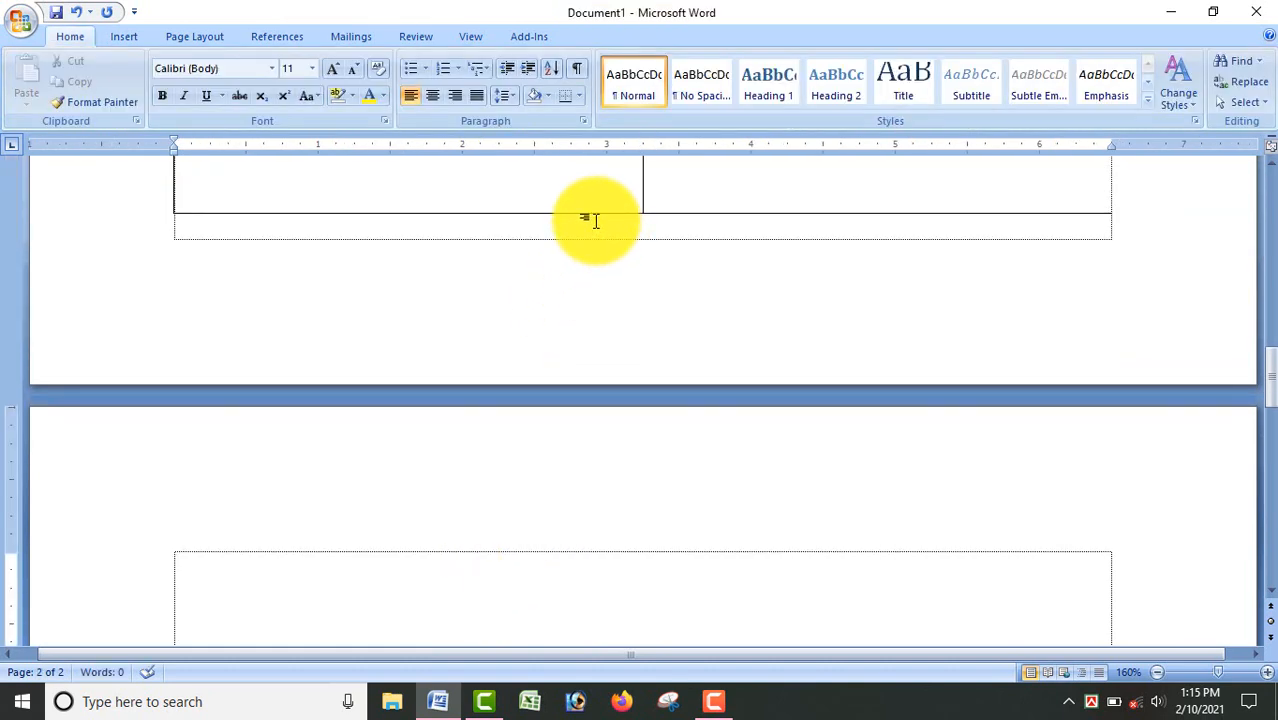
left_click_drag(591, 210, 596, 196)
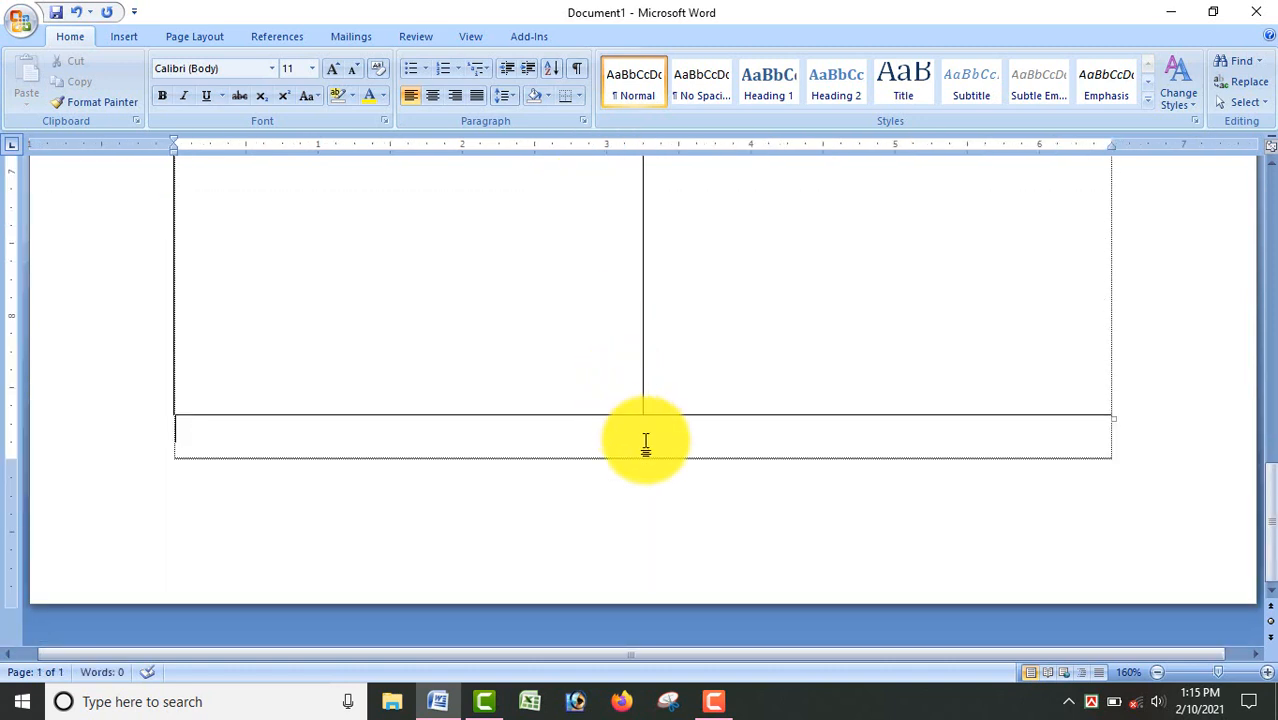
Distribute the height of the whole table's rows equally and check the resulting cells.
scroll(645, 441, "up", 2)
scroll(643, 443, "up", 6)
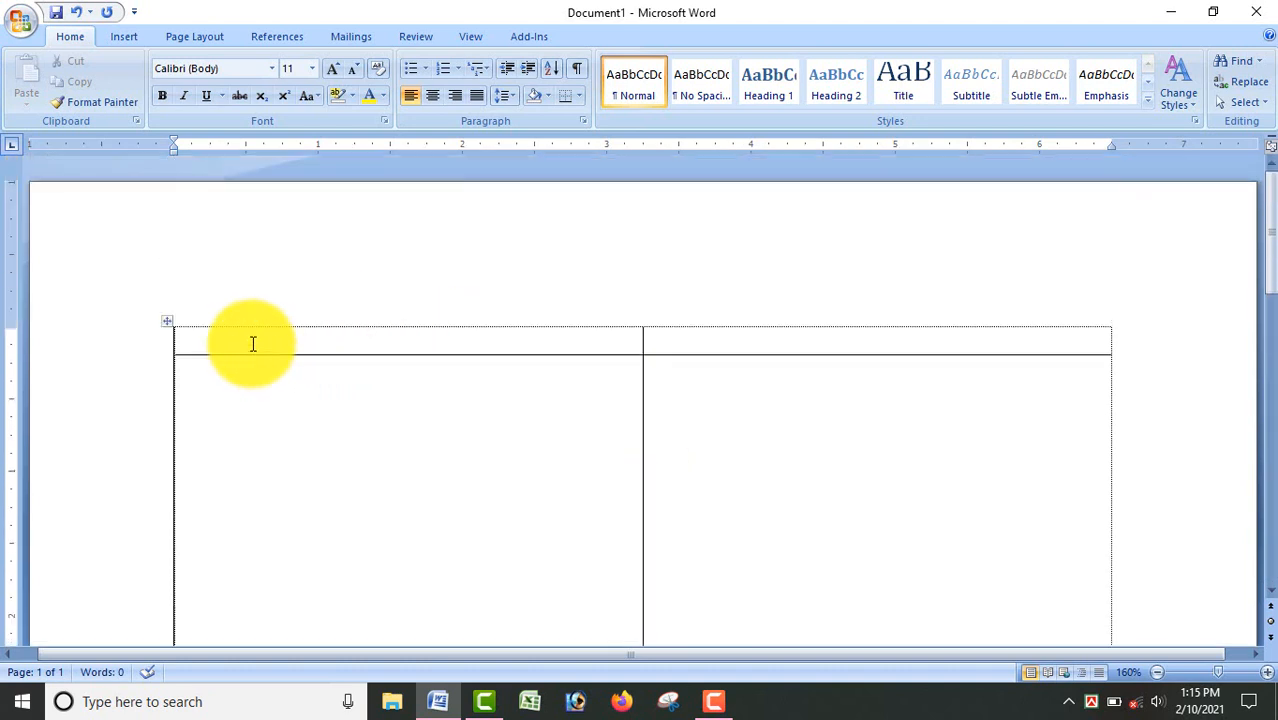
left_click(167, 321)
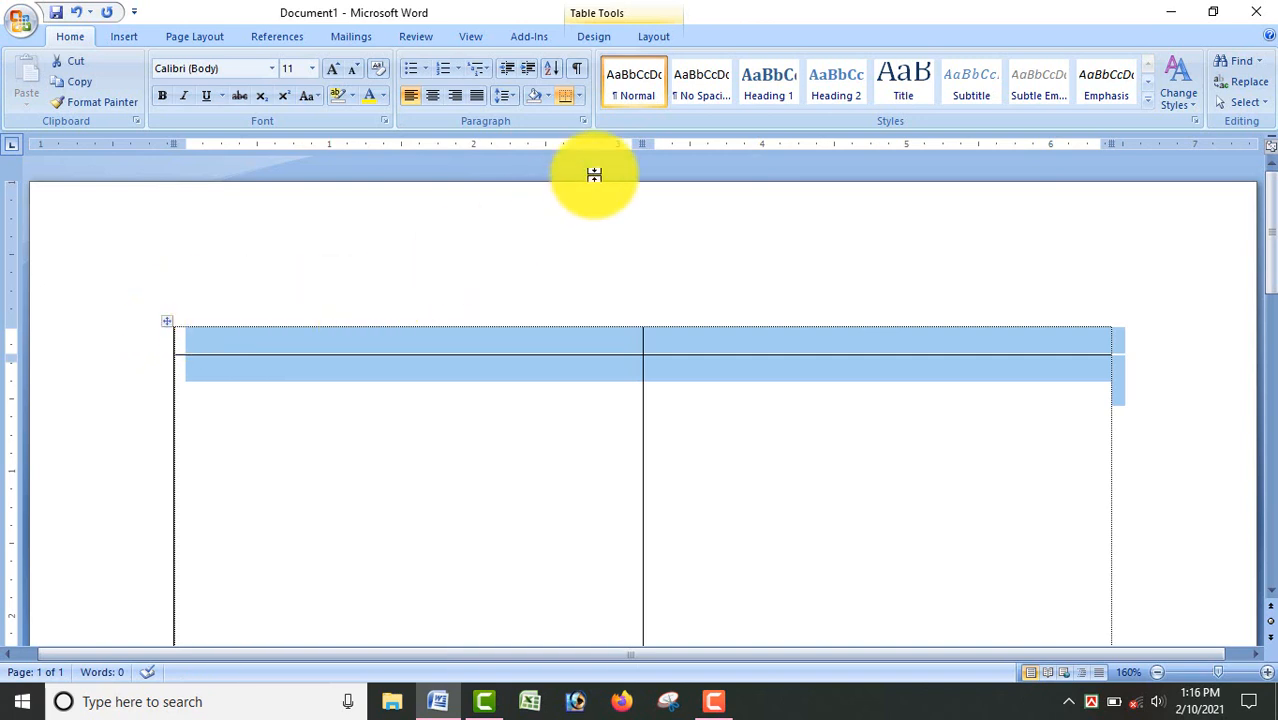
left_click(652, 36)
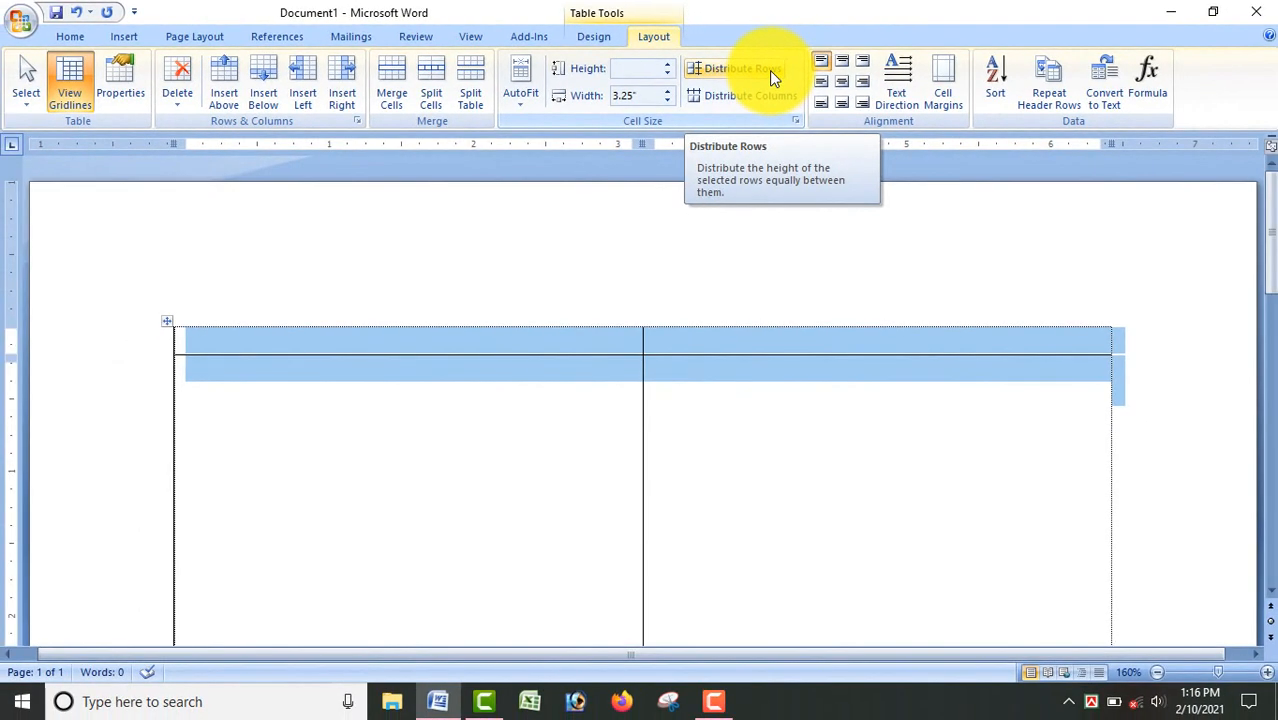
left_click(813, 92)
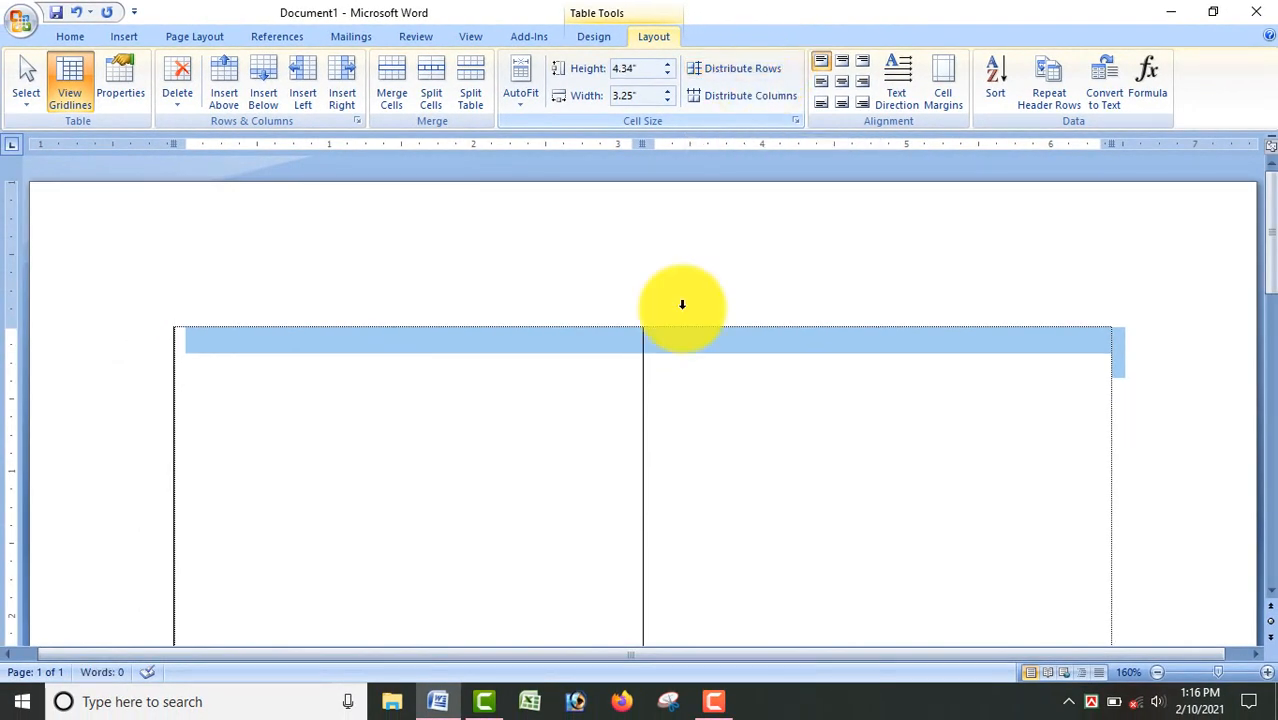
scroll(628, 414, "down", 5)
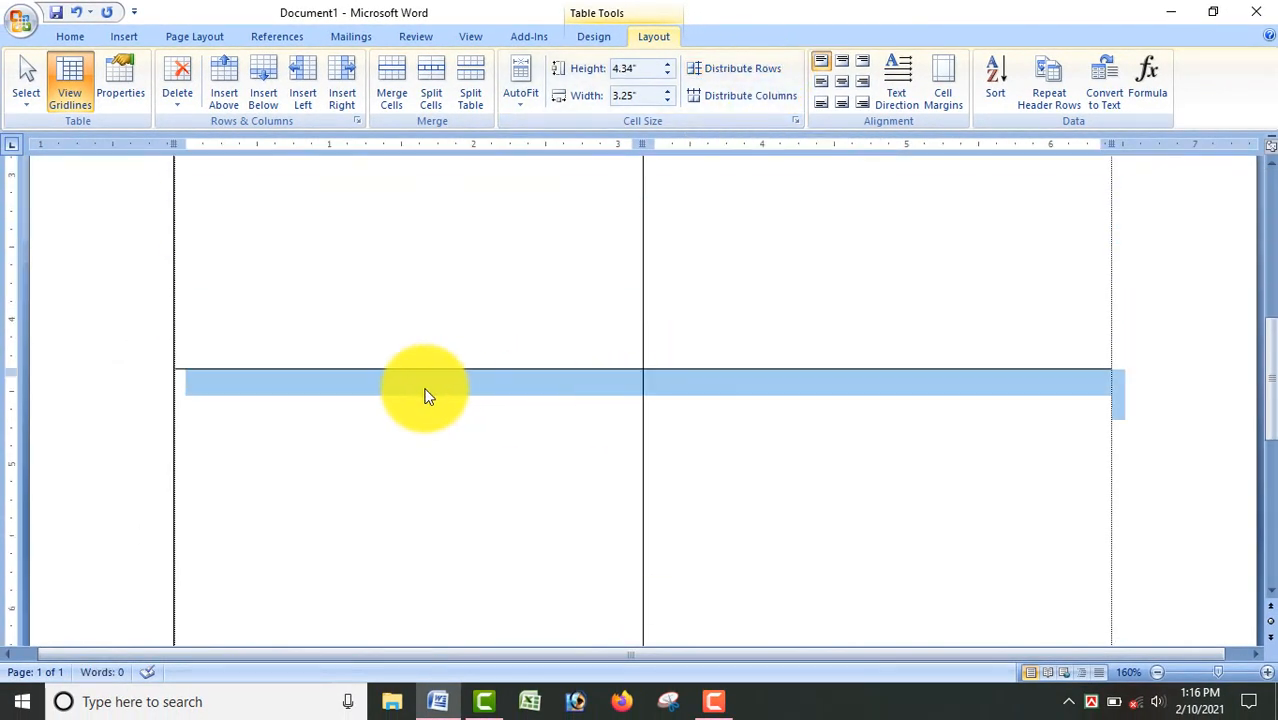
left_click(545, 351)
scroll(597, 407, "down", 10)
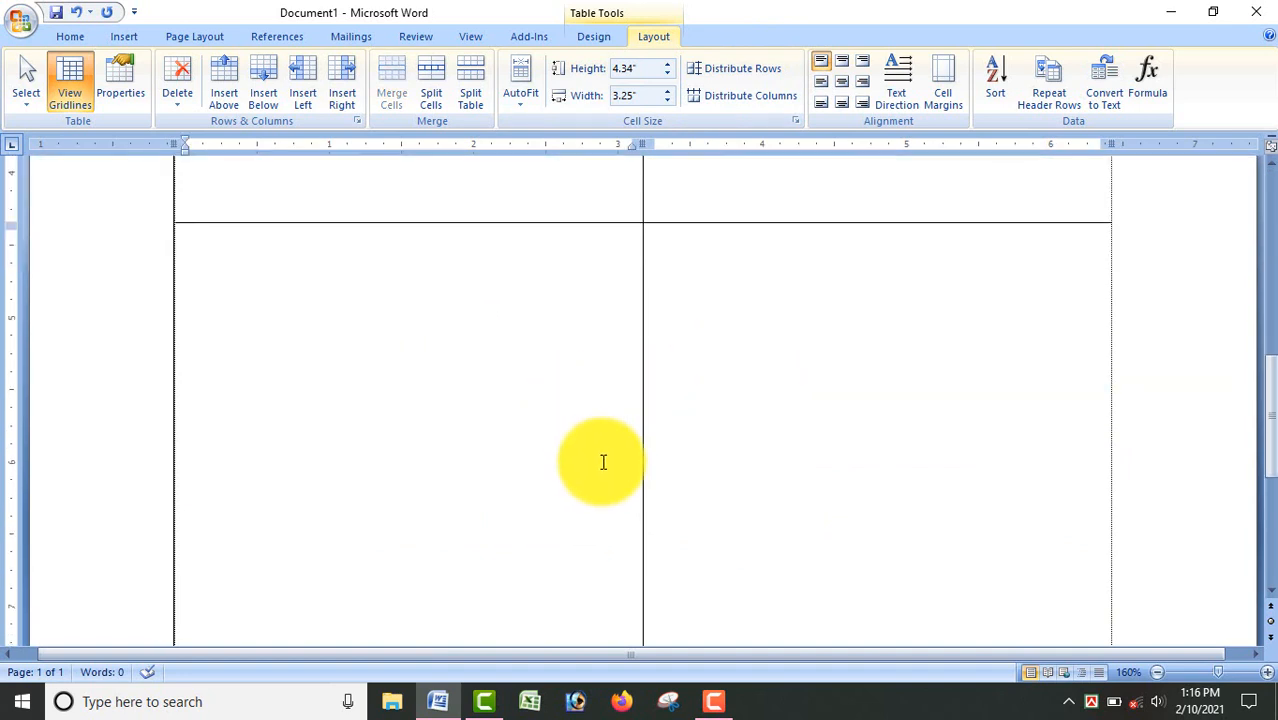
scroll(605, 425, "up", 3)
scroll(568, 428, "up", 6)
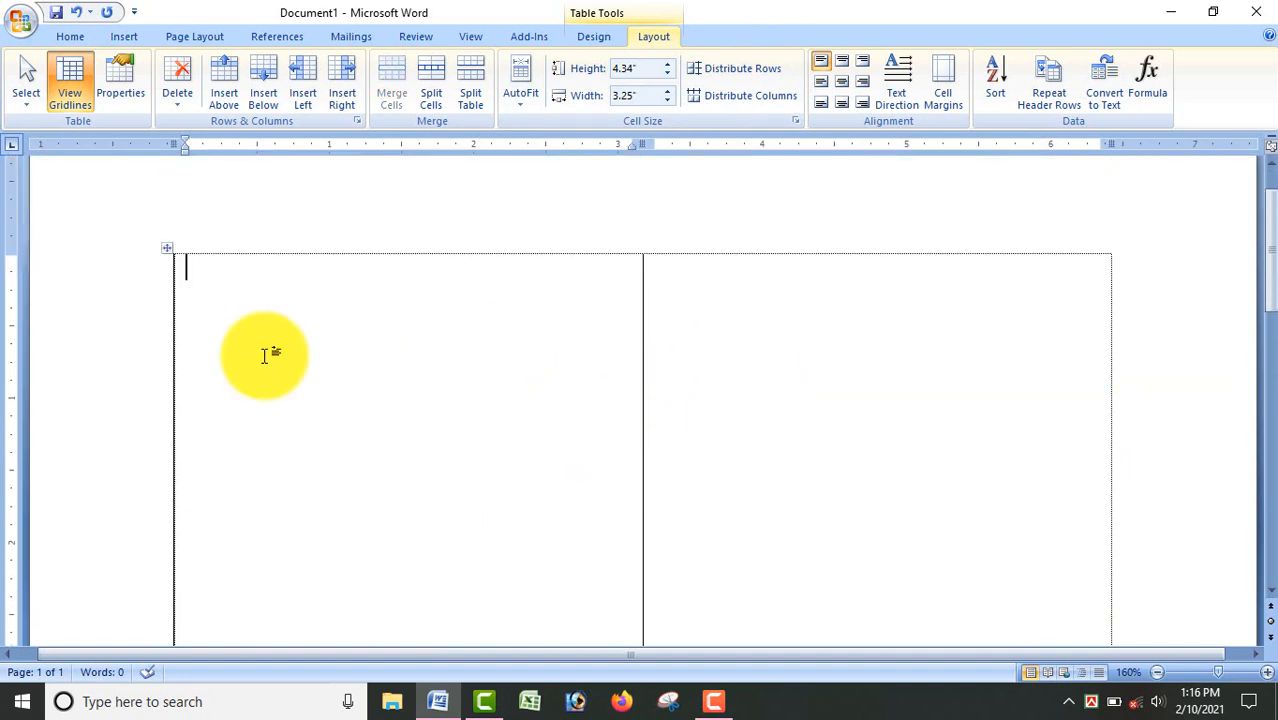
Draw a block arc about 3.59" high and 3.21" wide across the table's upper-left cell.
left_click(124, 36)
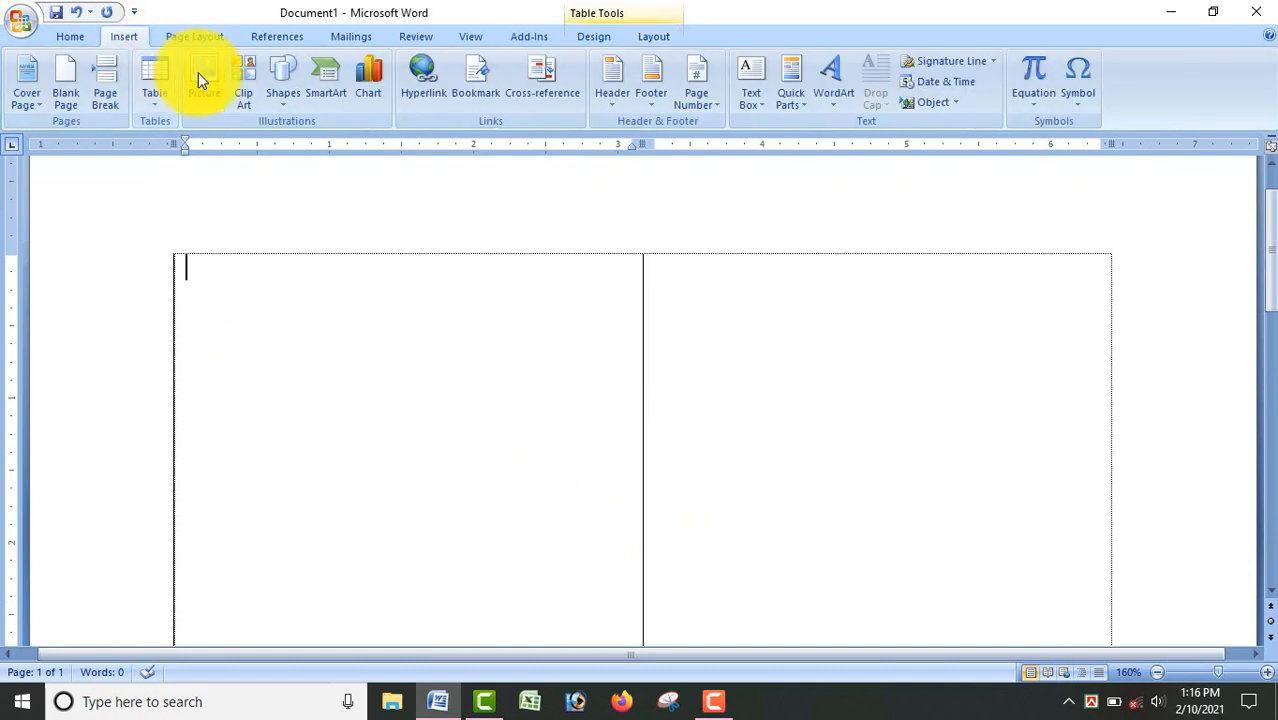
left_click(285, 93)
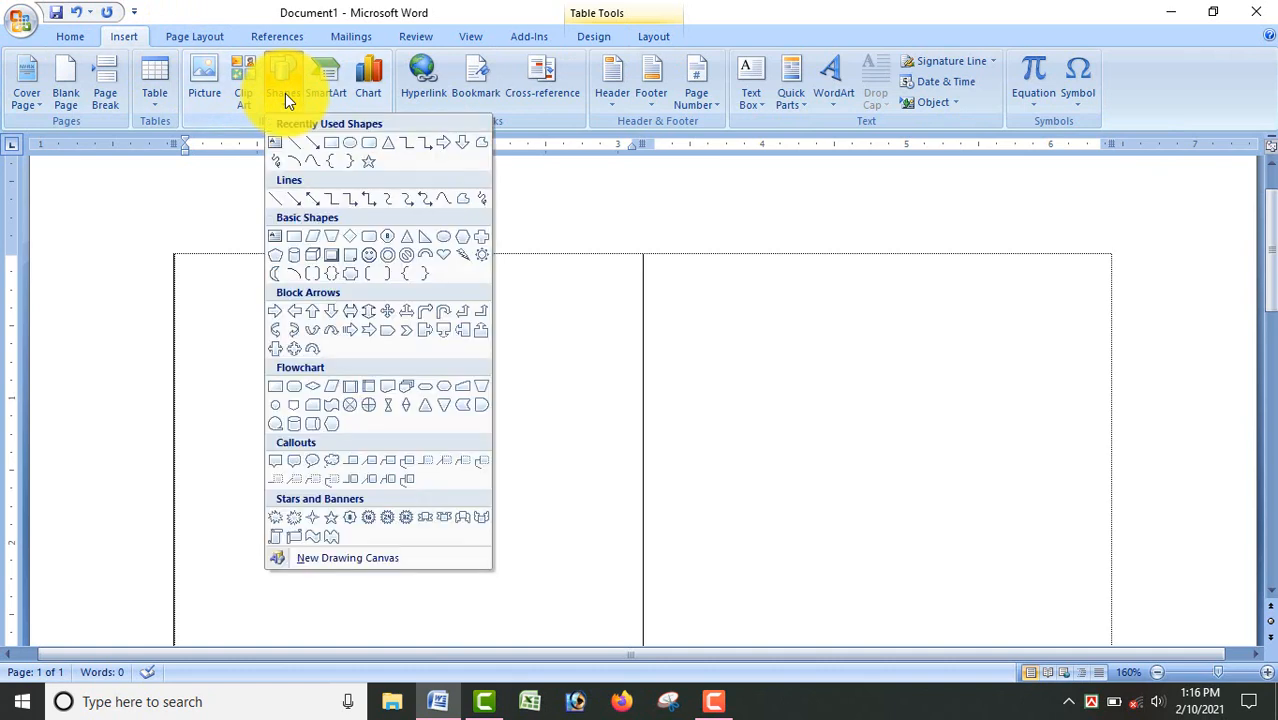
left_click(421, 254)
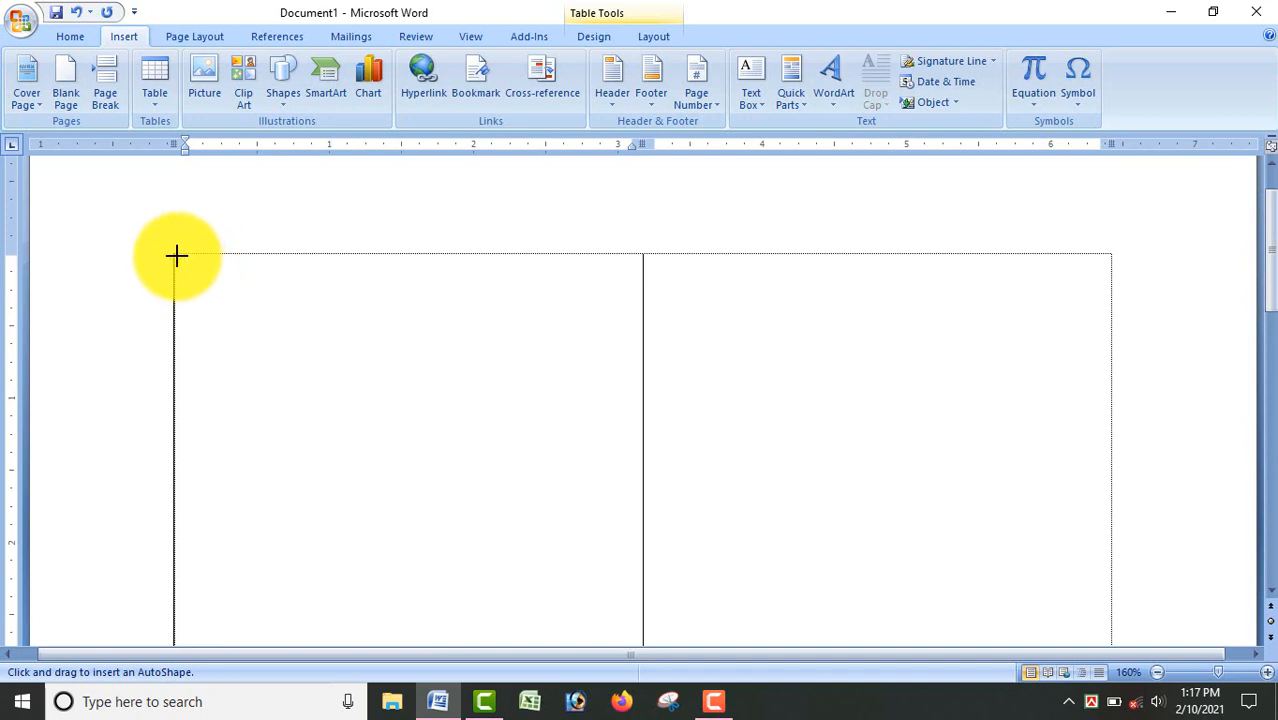
mouse_move(175, 257)
left_mouse_down()
mouse_move(251, 326)
mouse_move(500, 485)
mouse_move(602, 576)
mouse_move(613, 639)
mouse_move(651, 552)
mouse_move(640, 429)
left_mouse_up()
scroll(540, 438, "up", 4)
scroll(562, 414, "down", 3)
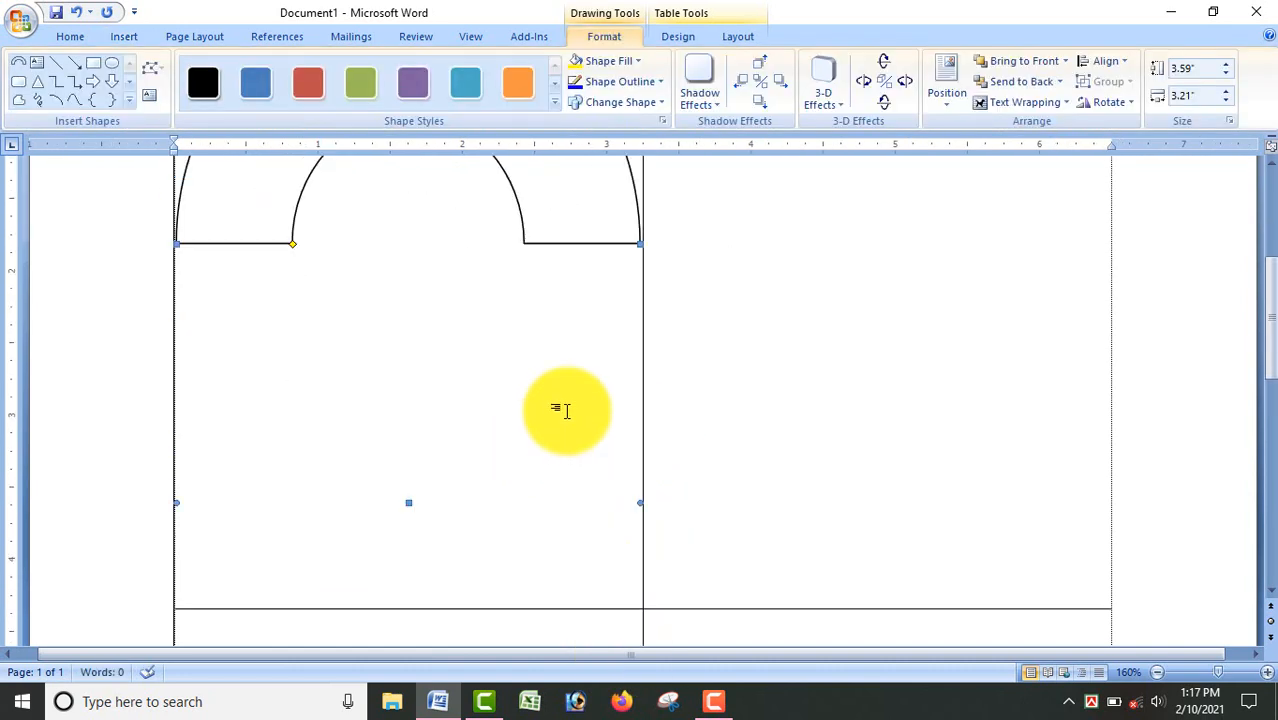
scroll(563, 406, "up", 3)
scroll(608, 399, "down", 1)
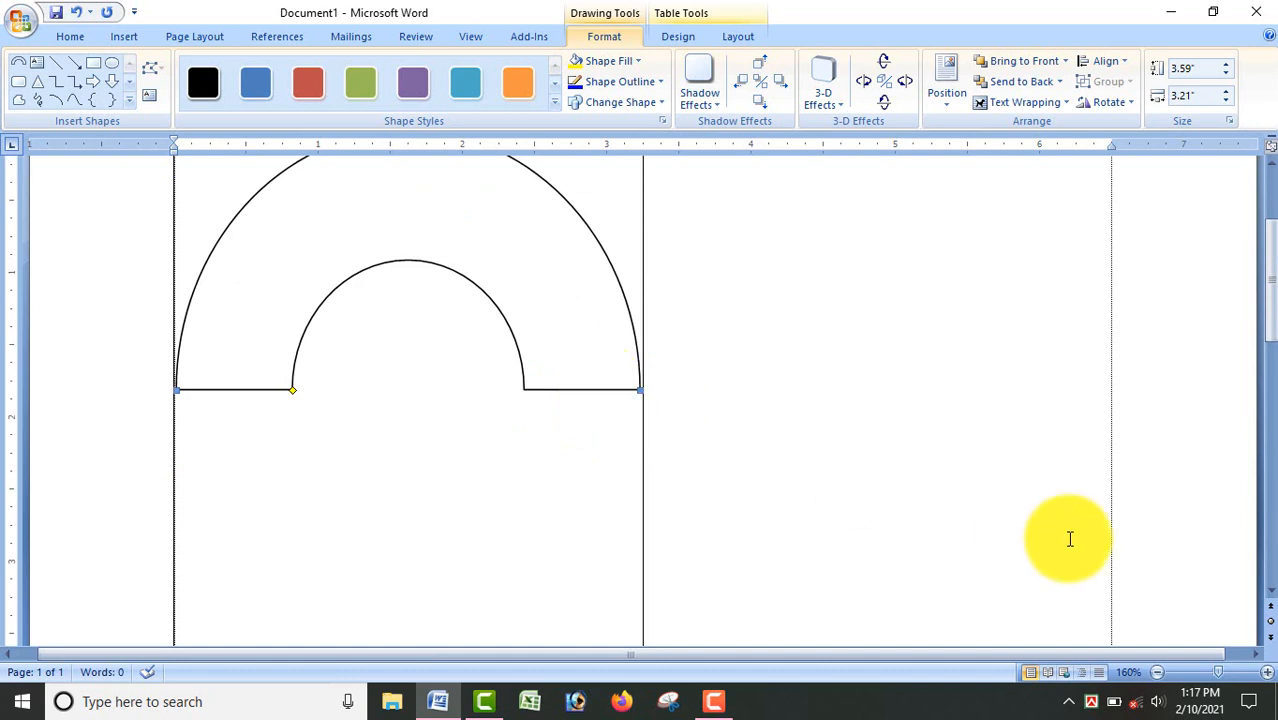
Resize the block arc to about 3.36" high, keeping it about 3.21" wide within the upper-left cell.
left_click(1157, 672)
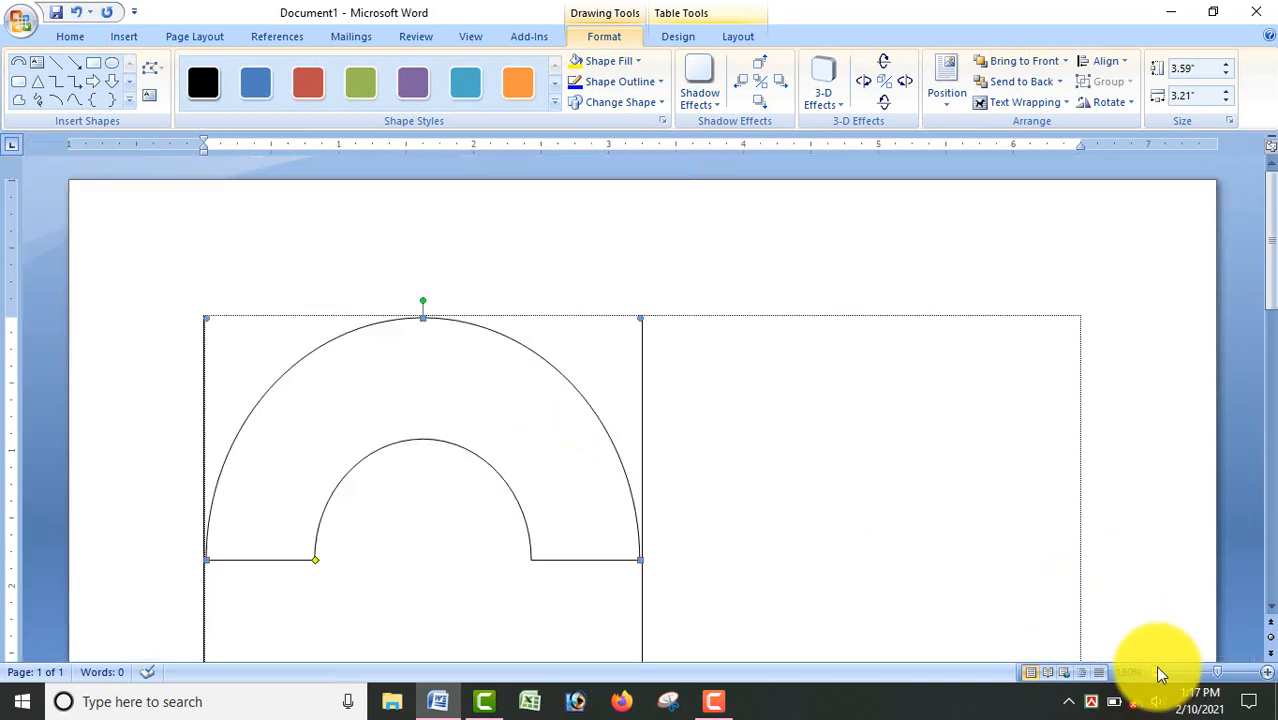
left_click(1157, 672)
scroll(595, 425, "down", 1)
left_click_drag(640, 633, 638, 604)
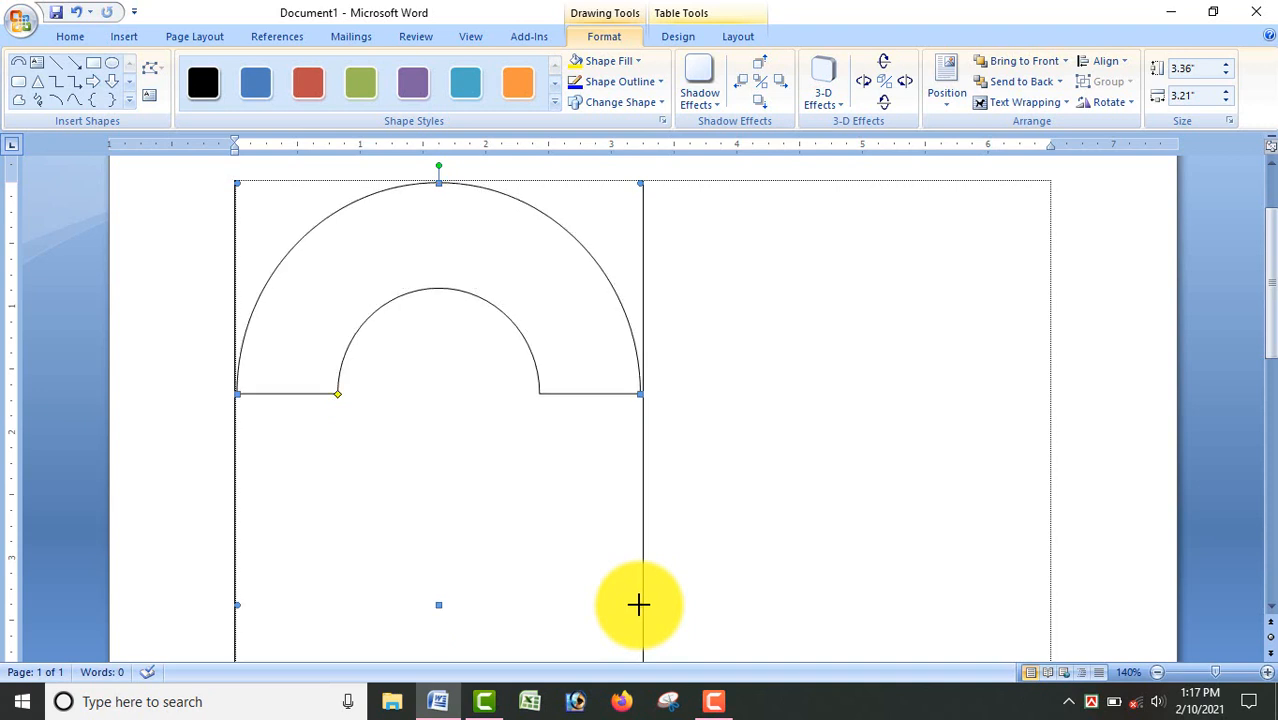
scroll(491, 485, "down", 1)
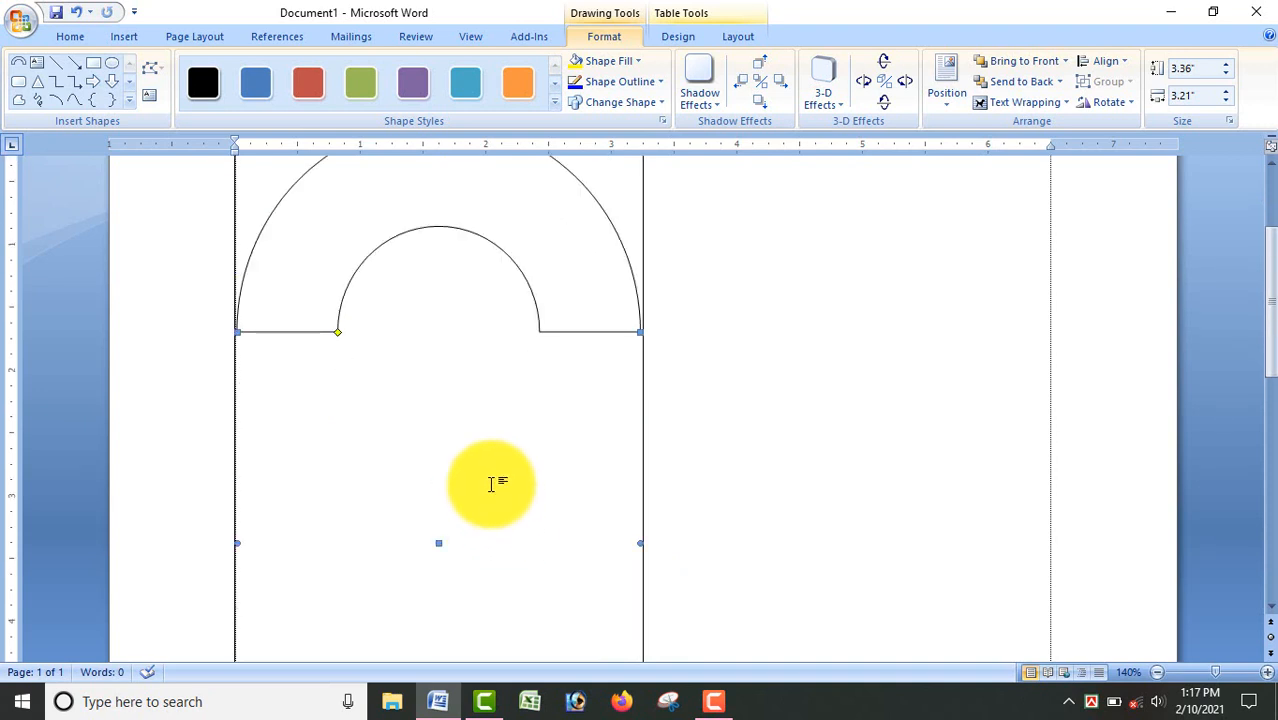
Rotate the block arc 180 degrees and move it up so its flat ends meet the cell's upper border.
scroll(610, 328, "up", 2)
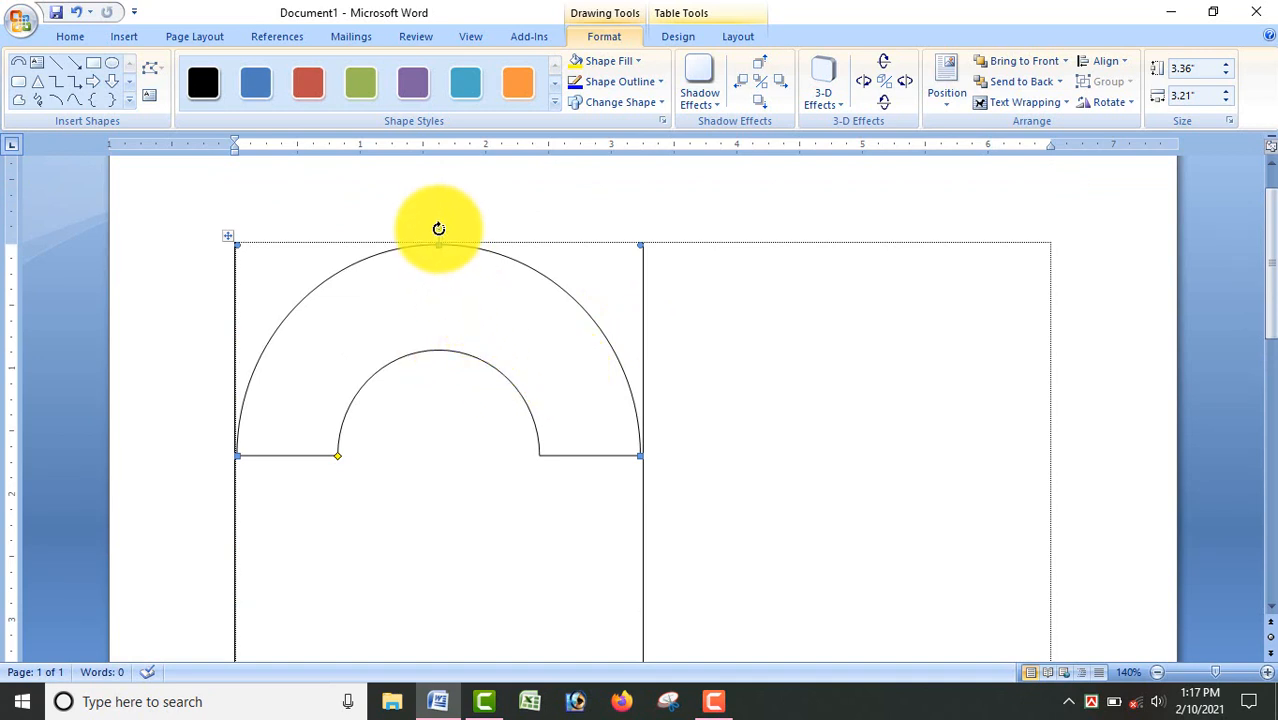
left_click_drag(439, 229, 436, 537)
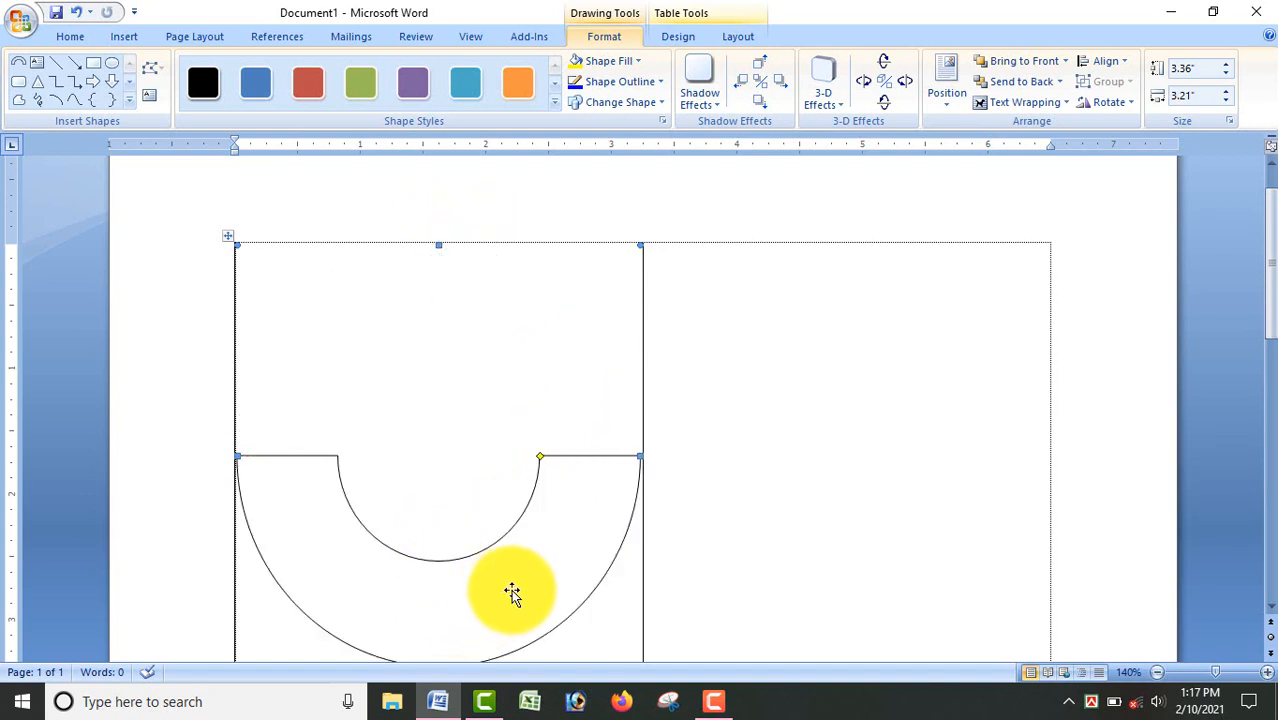
left_click_drag(515, 587, 511, 375)
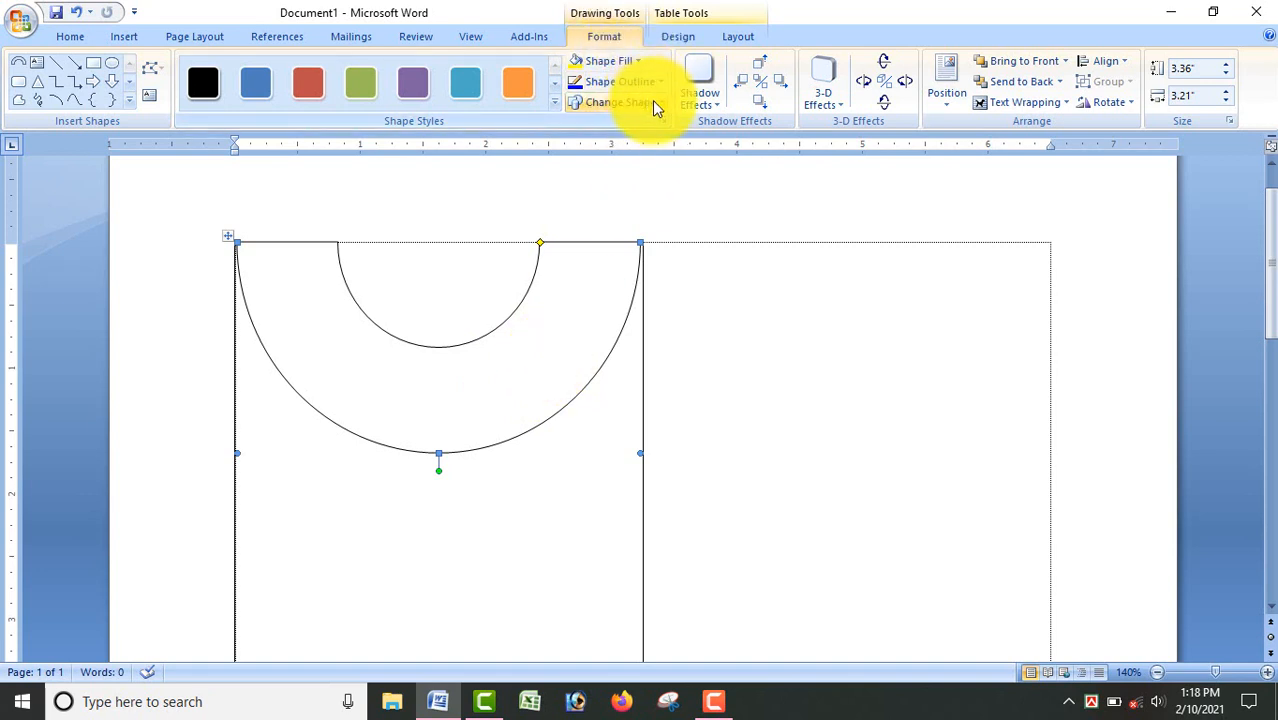
Fill the block arc with a medium blue theme color and set its outline weight to 1 pt.
left_click(639, 61)
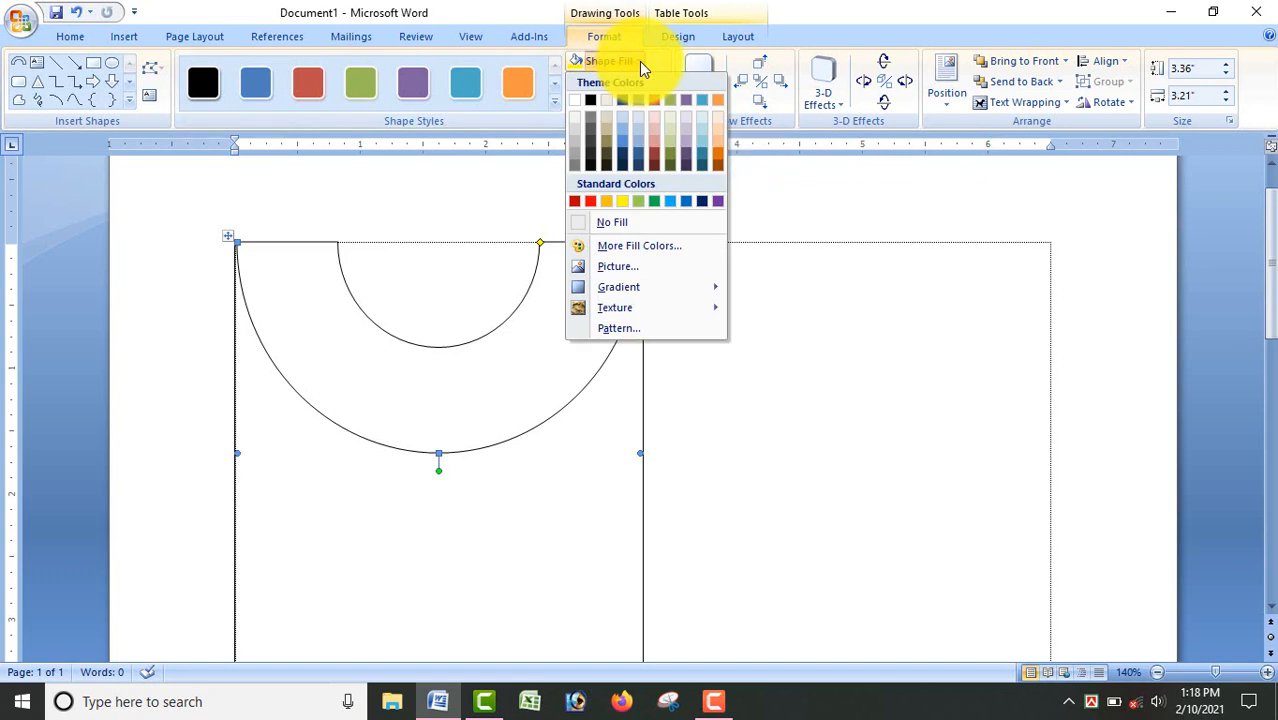
left_click(625, 139)
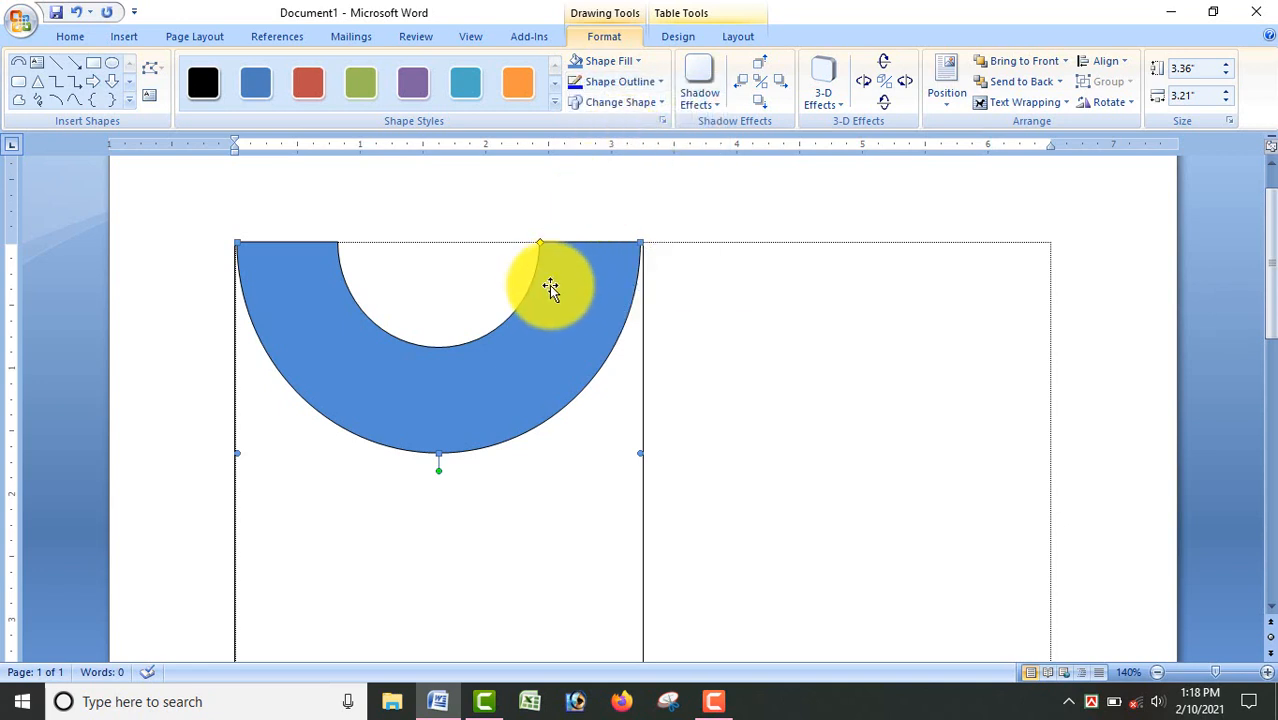
left_click(658, 84)
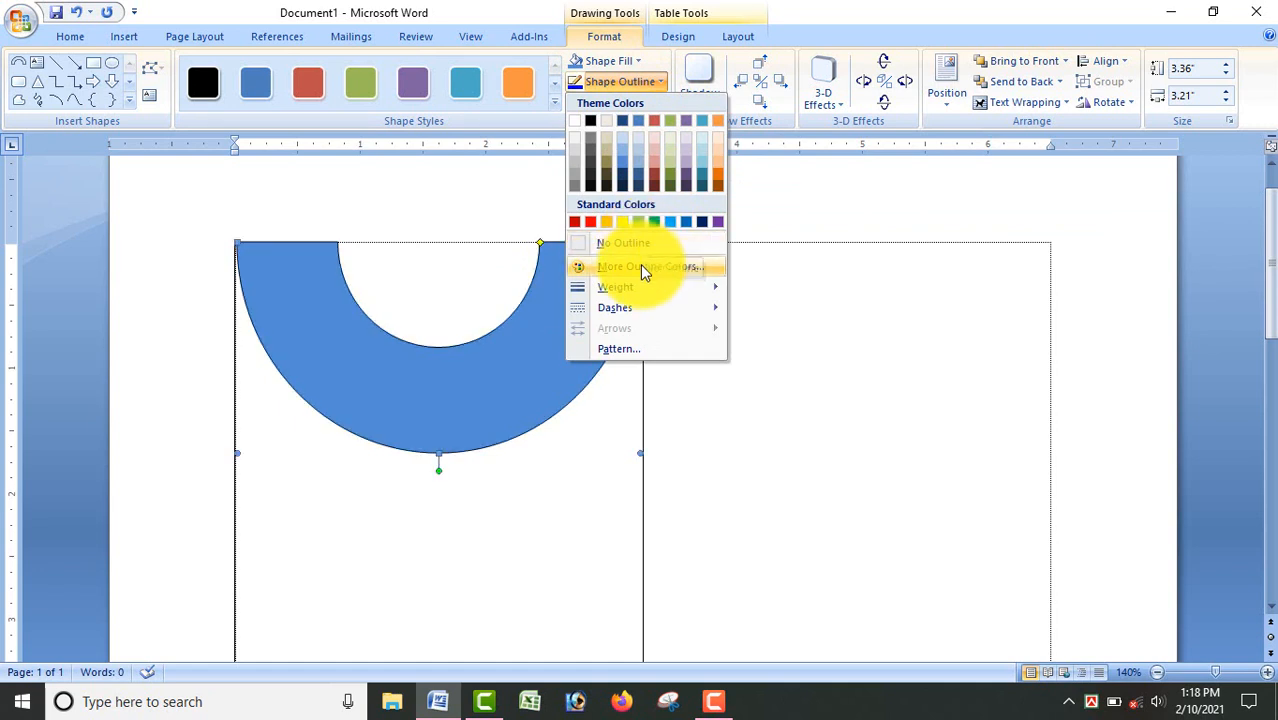
mouse_move(630, 312)
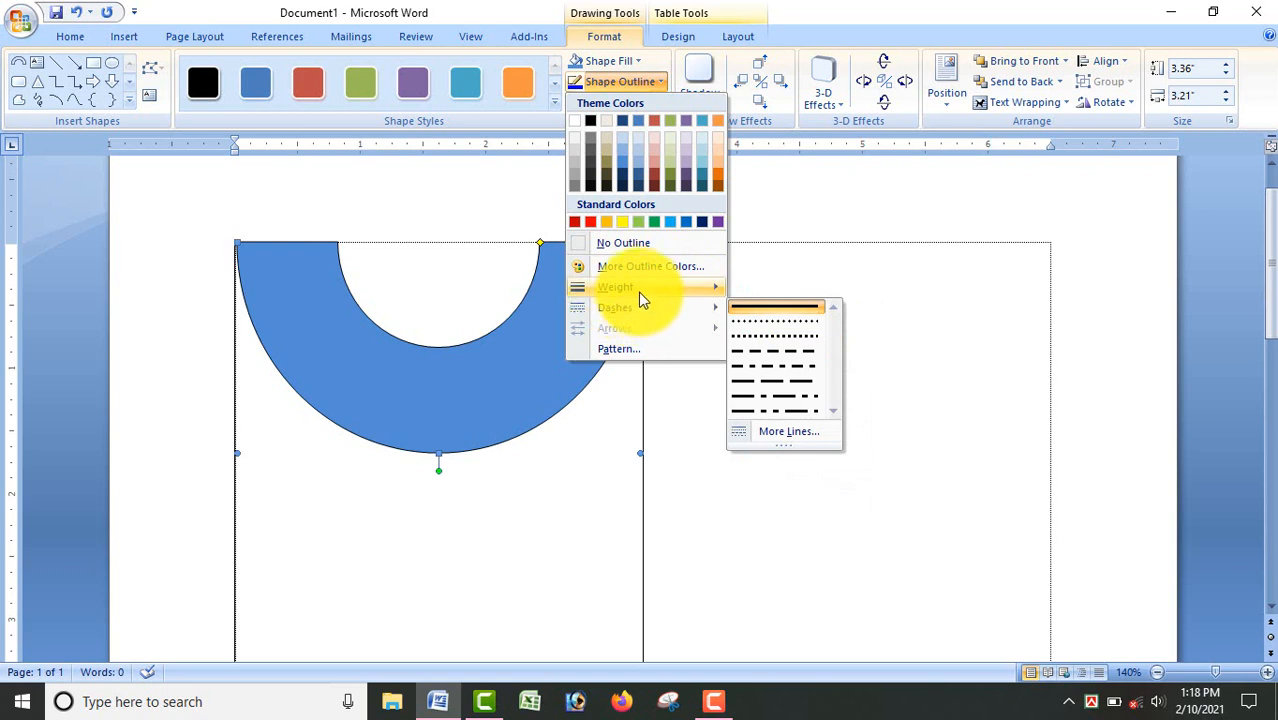
mouse_move(639, 291)
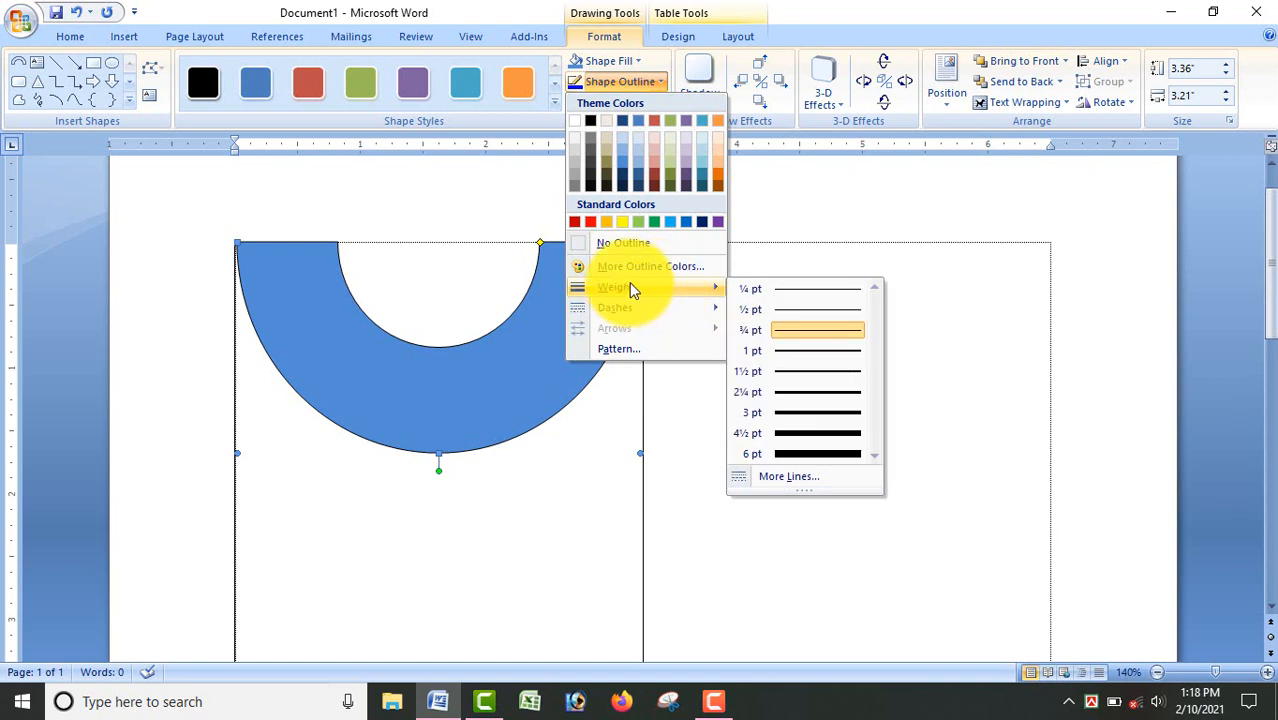
left_click(830, 350)
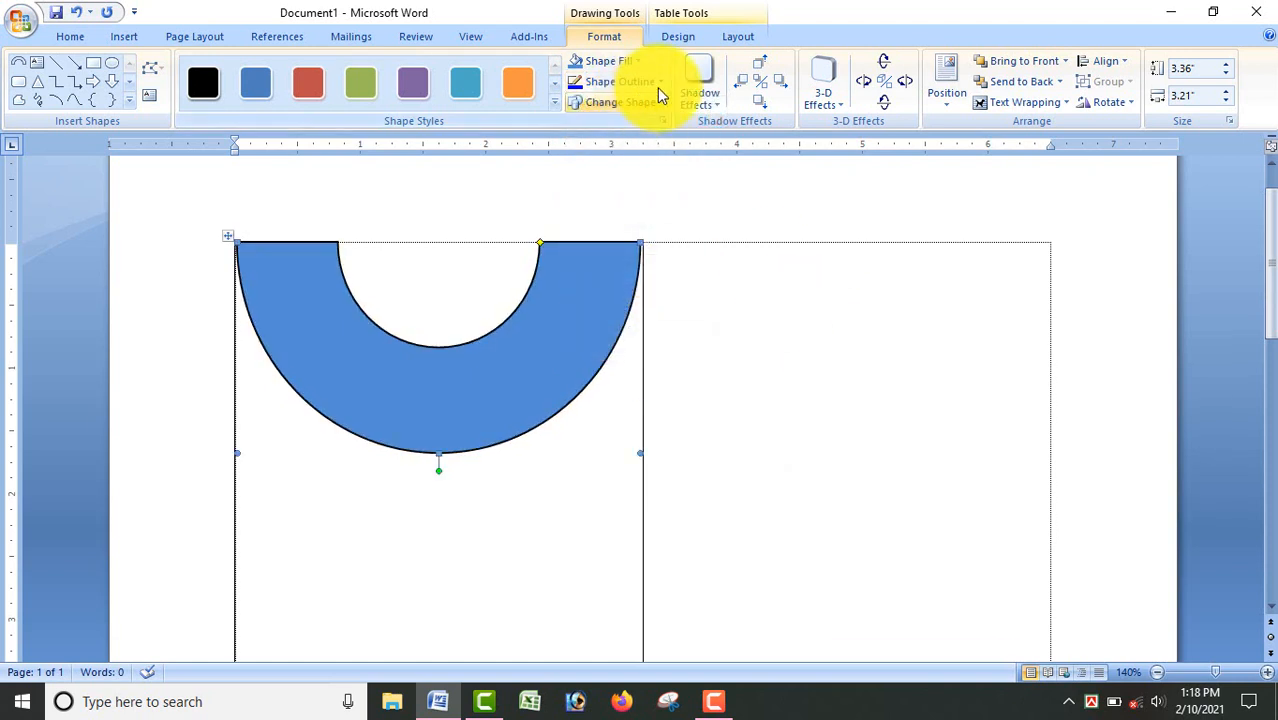
Set the block arc's outline to a dark orange theme color.
left_click(658, 83)
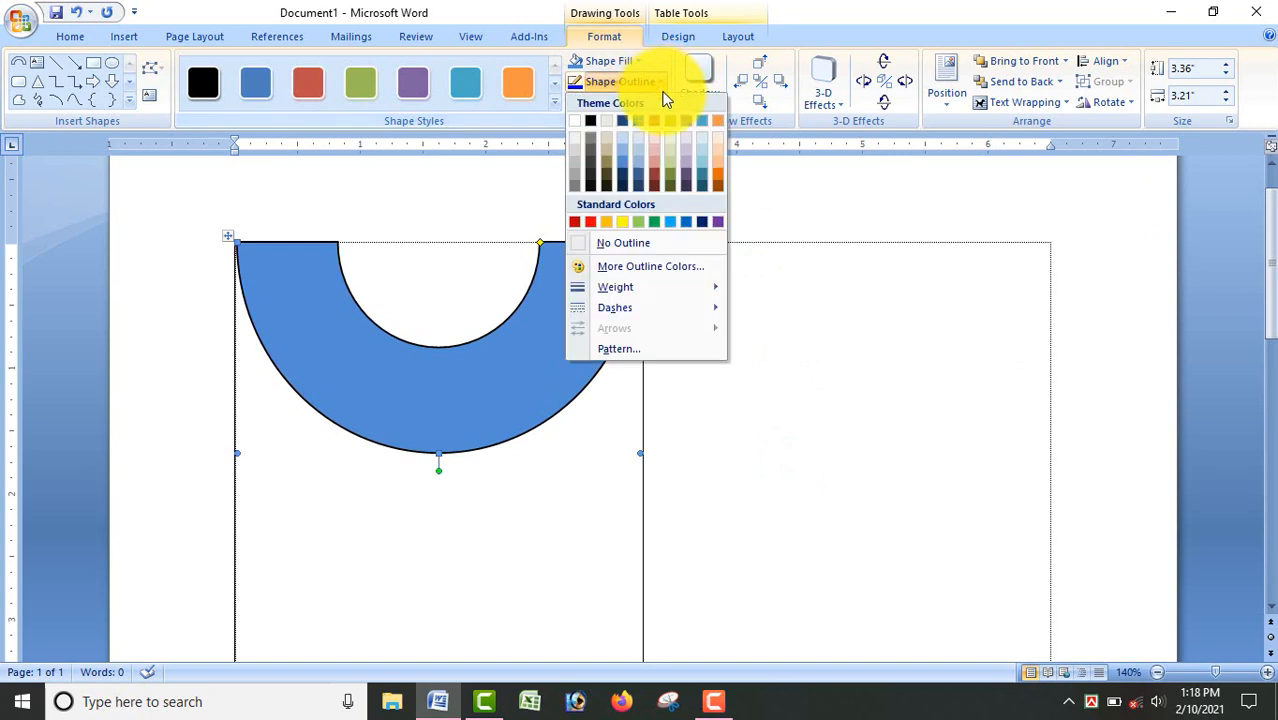
left_click(719, 176)
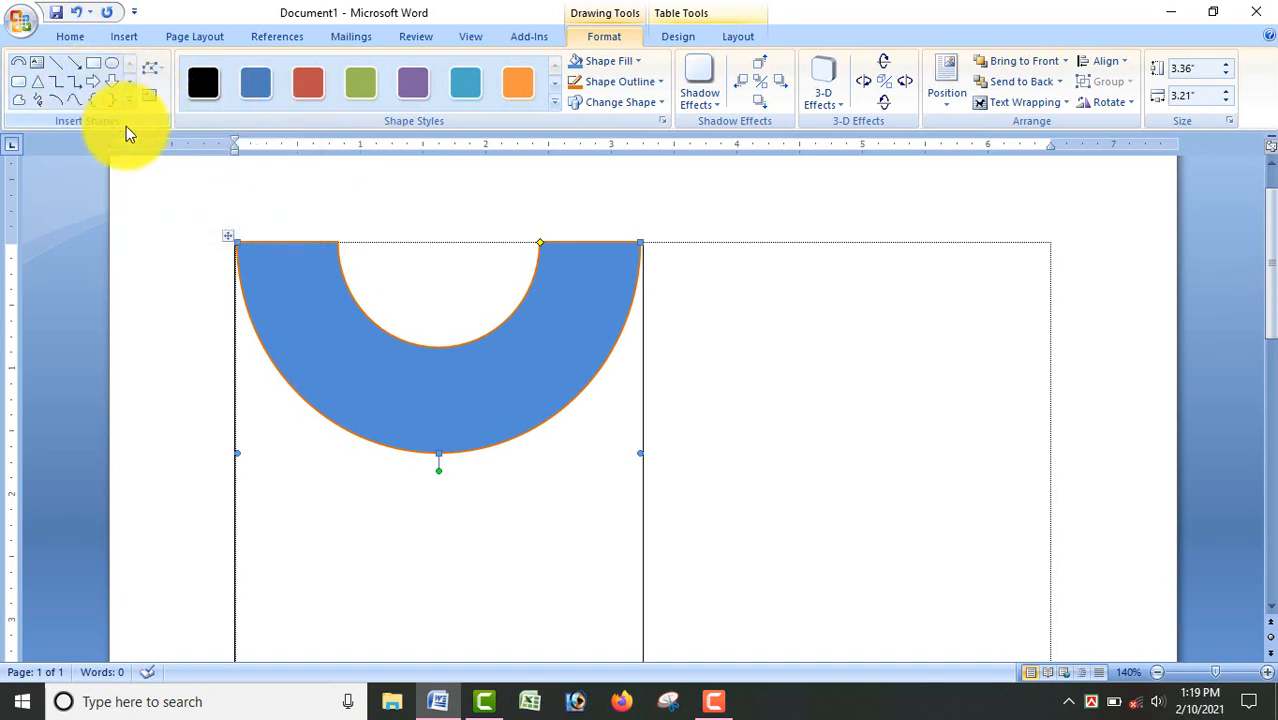
Draw a rectangle about 0.9" high and 1.7" wide over the block arc's inner opening.
left_click(126, 42)
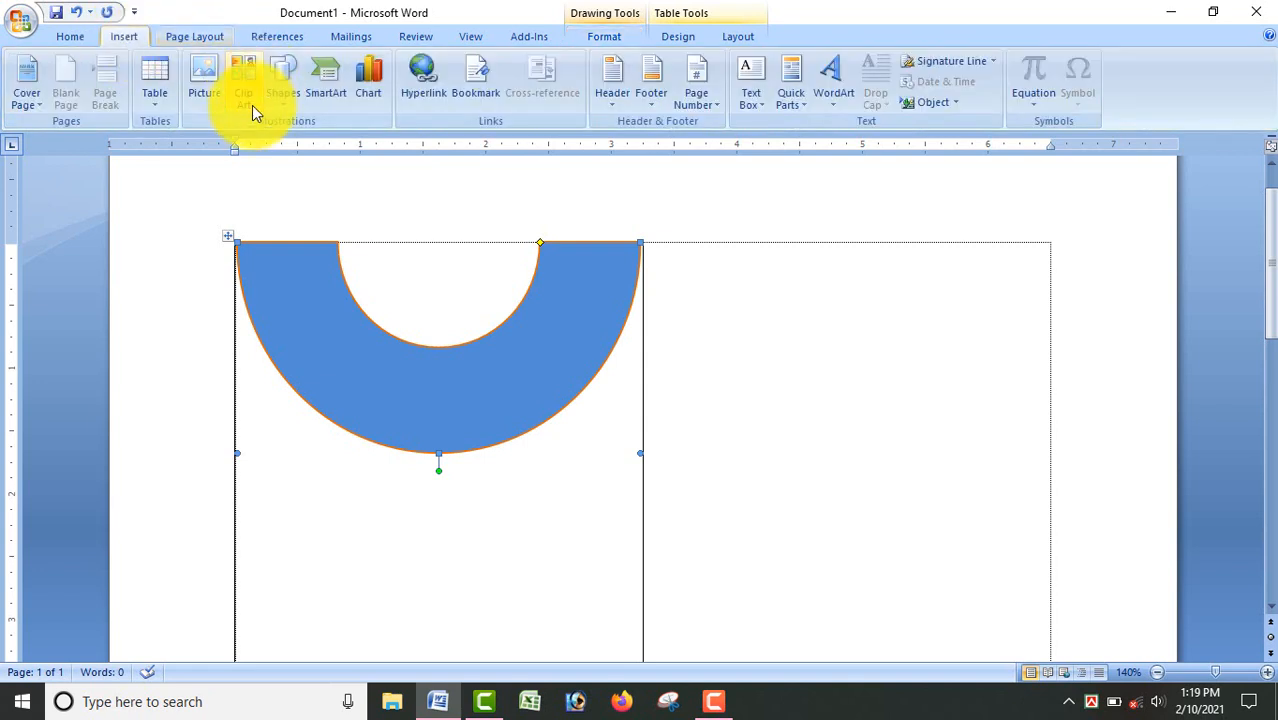
left_click(282, 95)
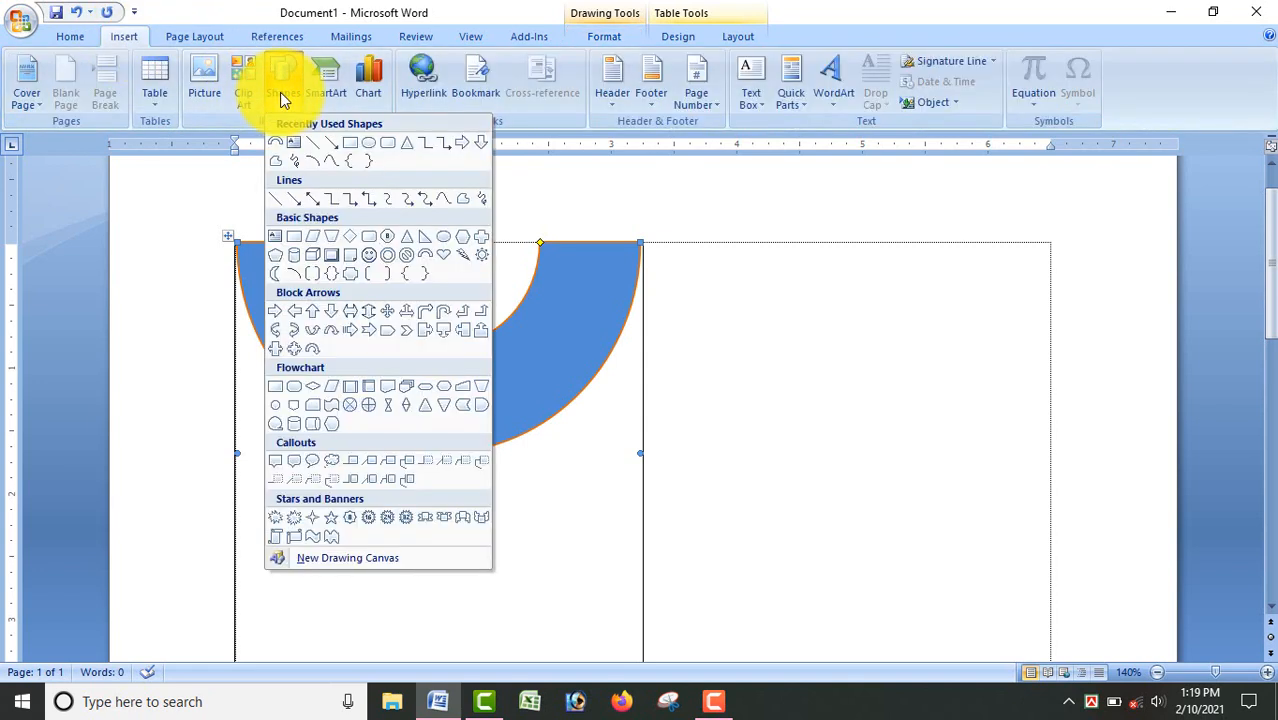
left_click(350, 146)
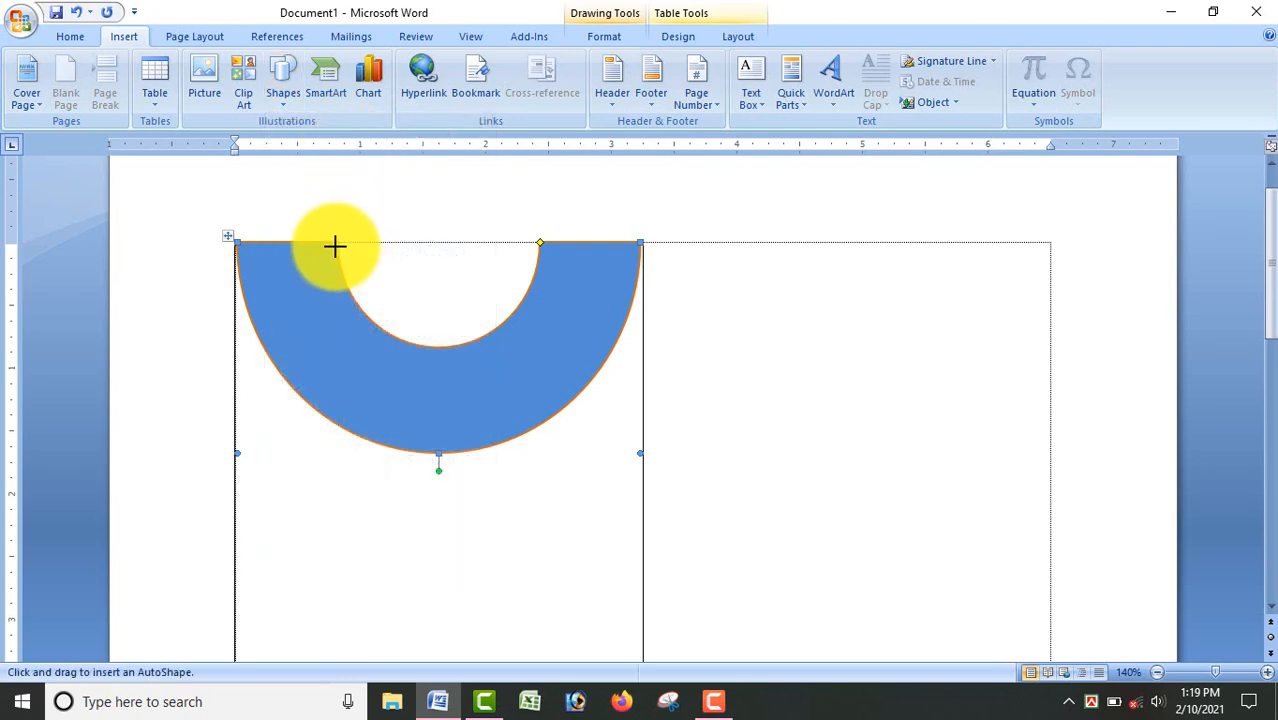
mouse_move(333, 243)
left_mouse_down()
mouse_move(542, 325)
mouse_move(546, 355)
left_mouse_up()
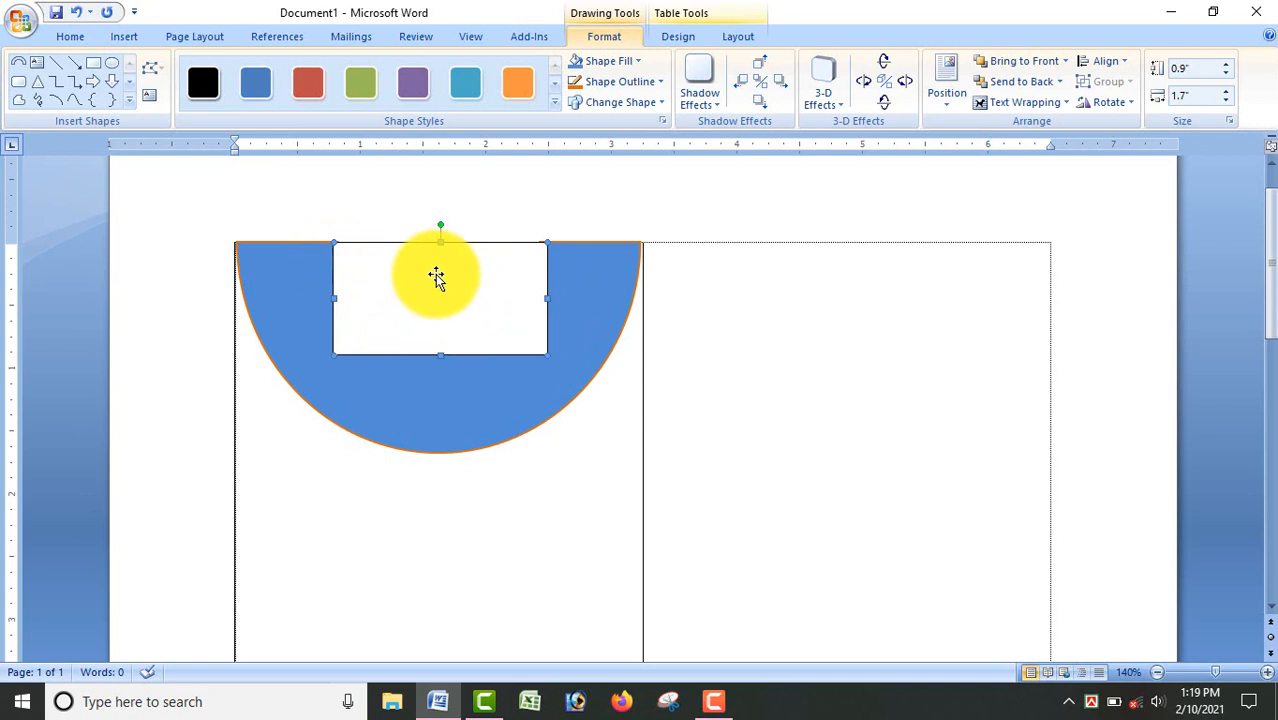
Fill the rectangle with the same medium blue theme color as the block arc and remove its outline.
left_click(638, 63)
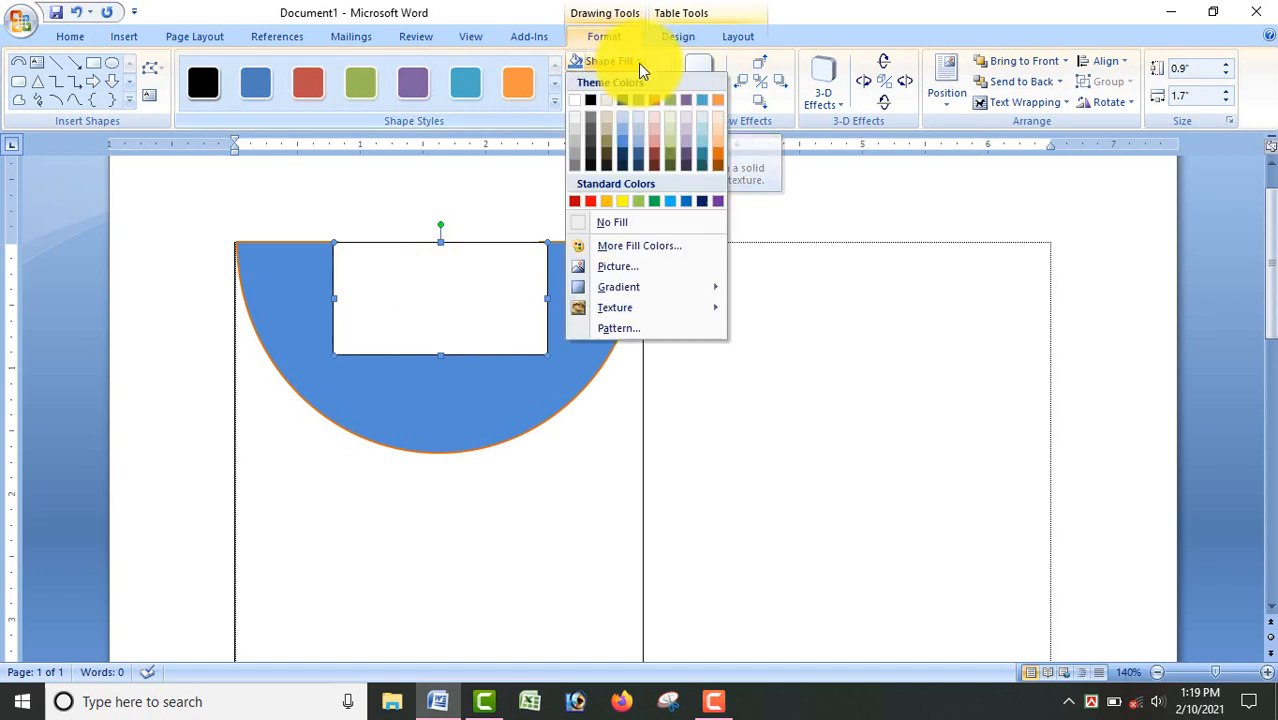
left_click(621, 142)
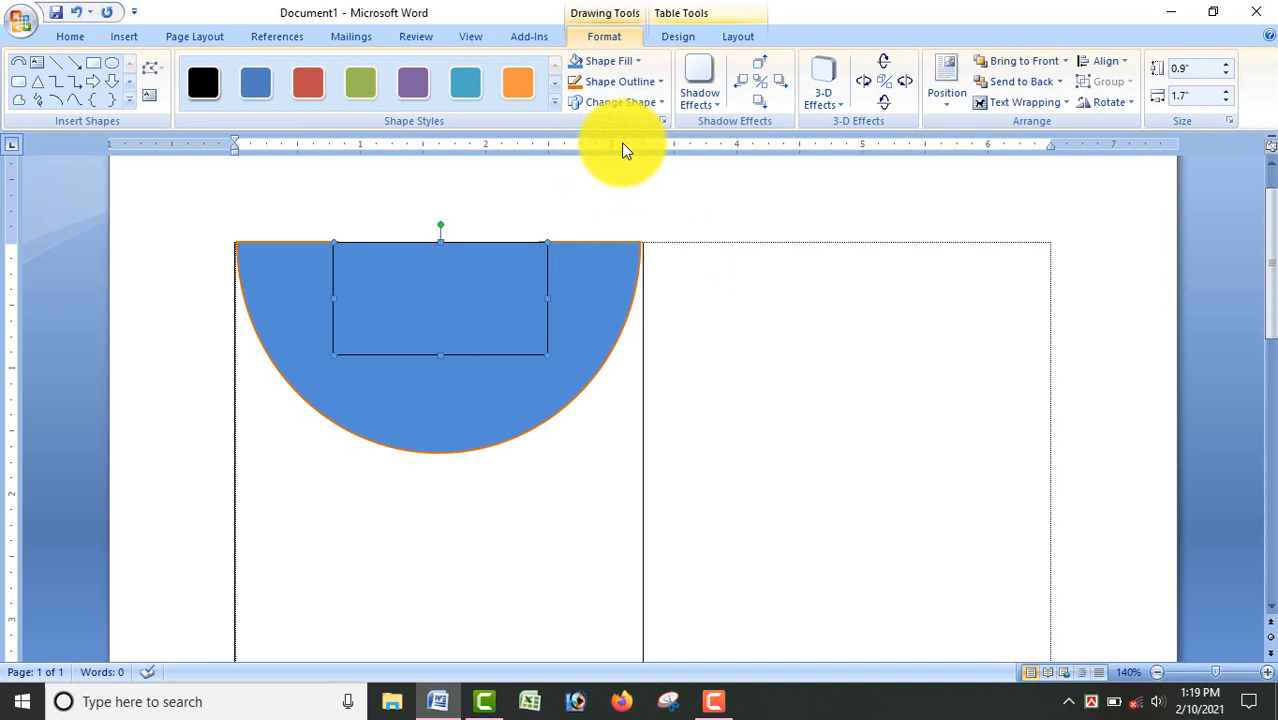
left_click(659, 86)
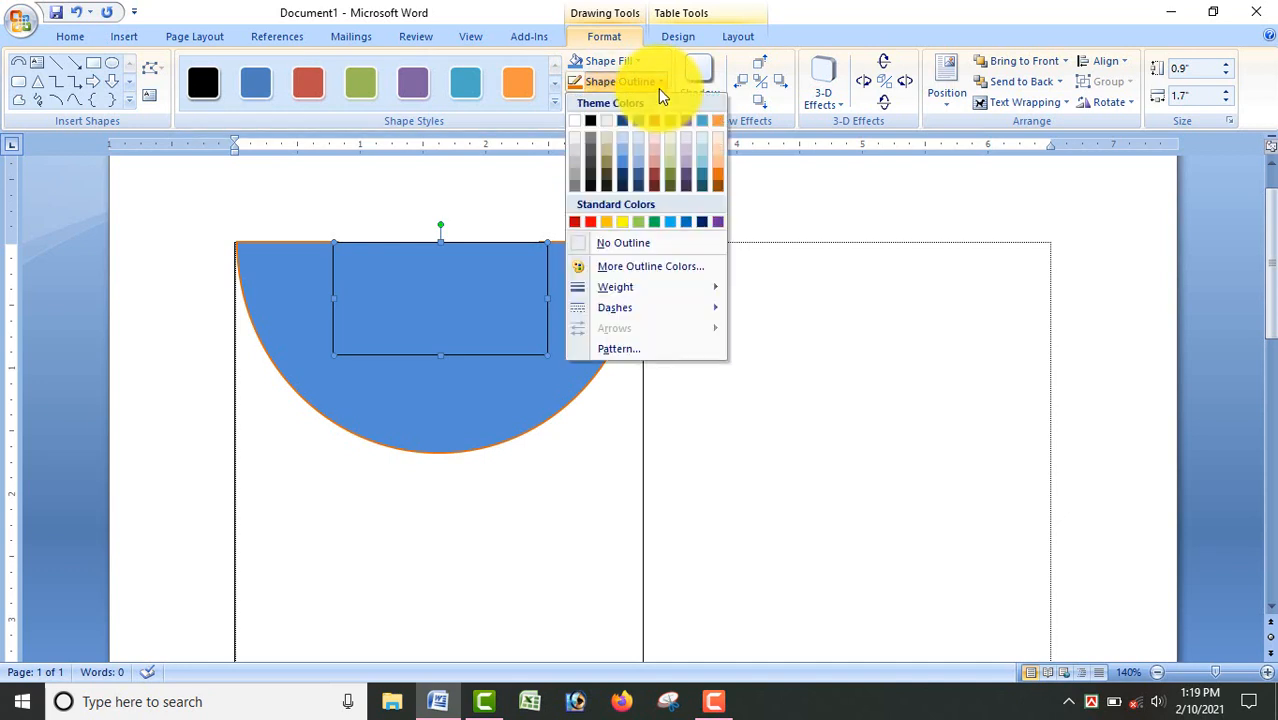
left_click(420, 325)
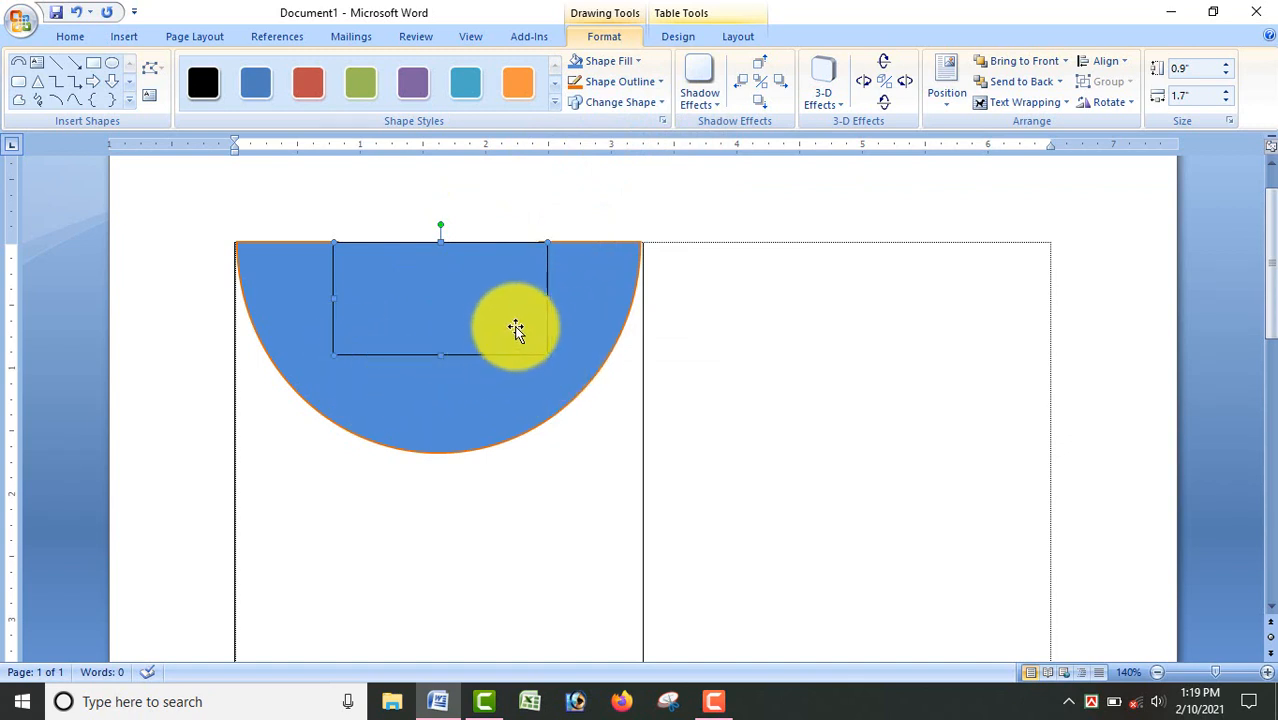
left_click(660, 86)
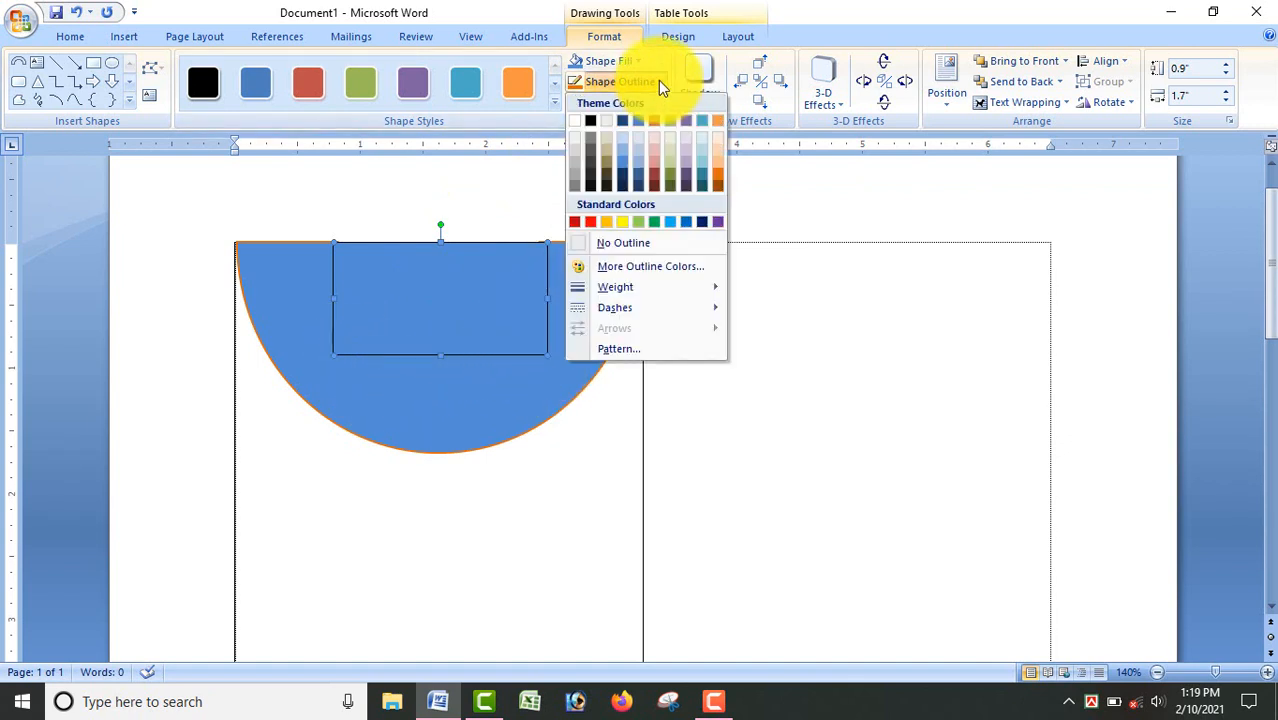
left_click(650, 246)
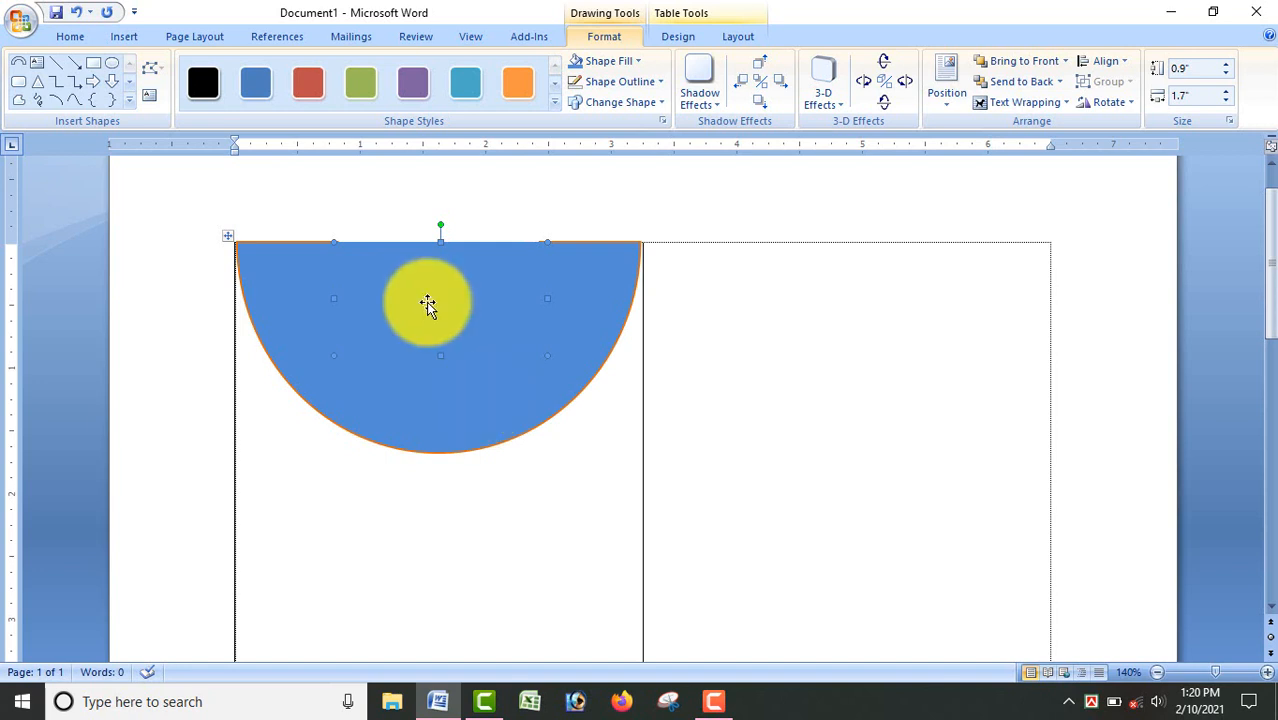
Group the rectangle with the block arc.
left_click(291, 300)
left_click(374, 310)
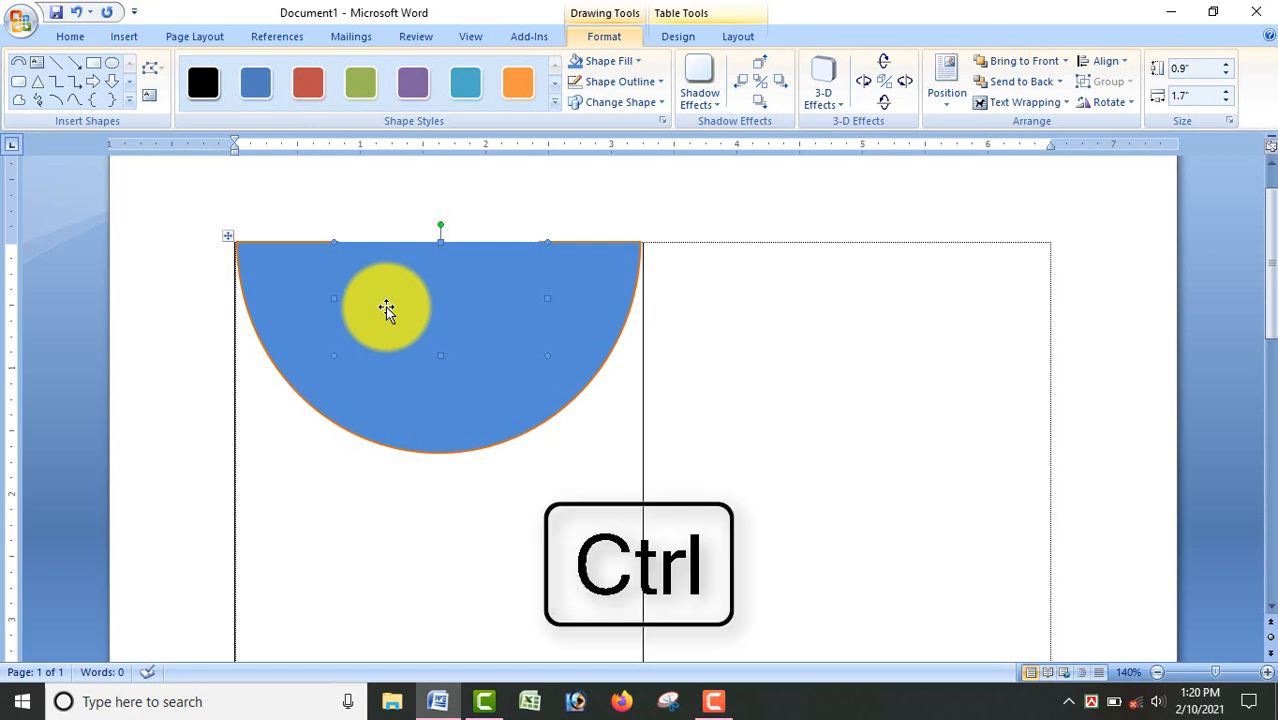
left_click(297, 309, "ctrl")
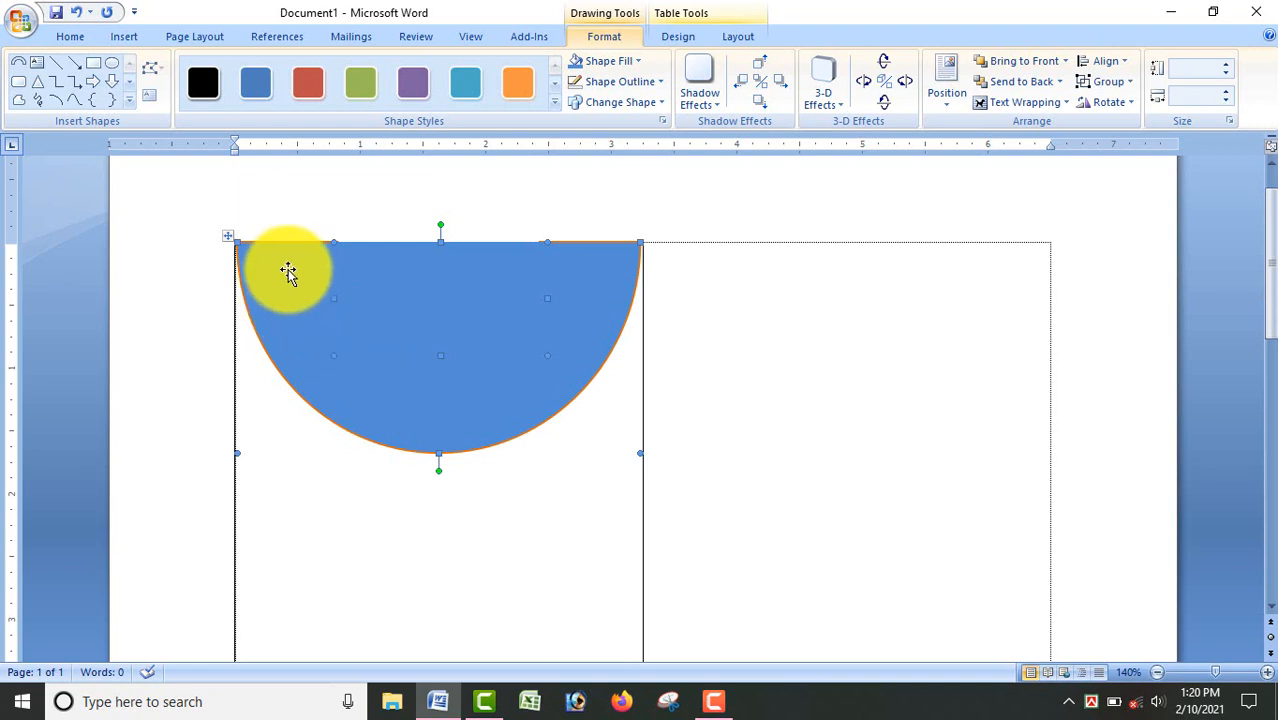
right_click(287, 270)
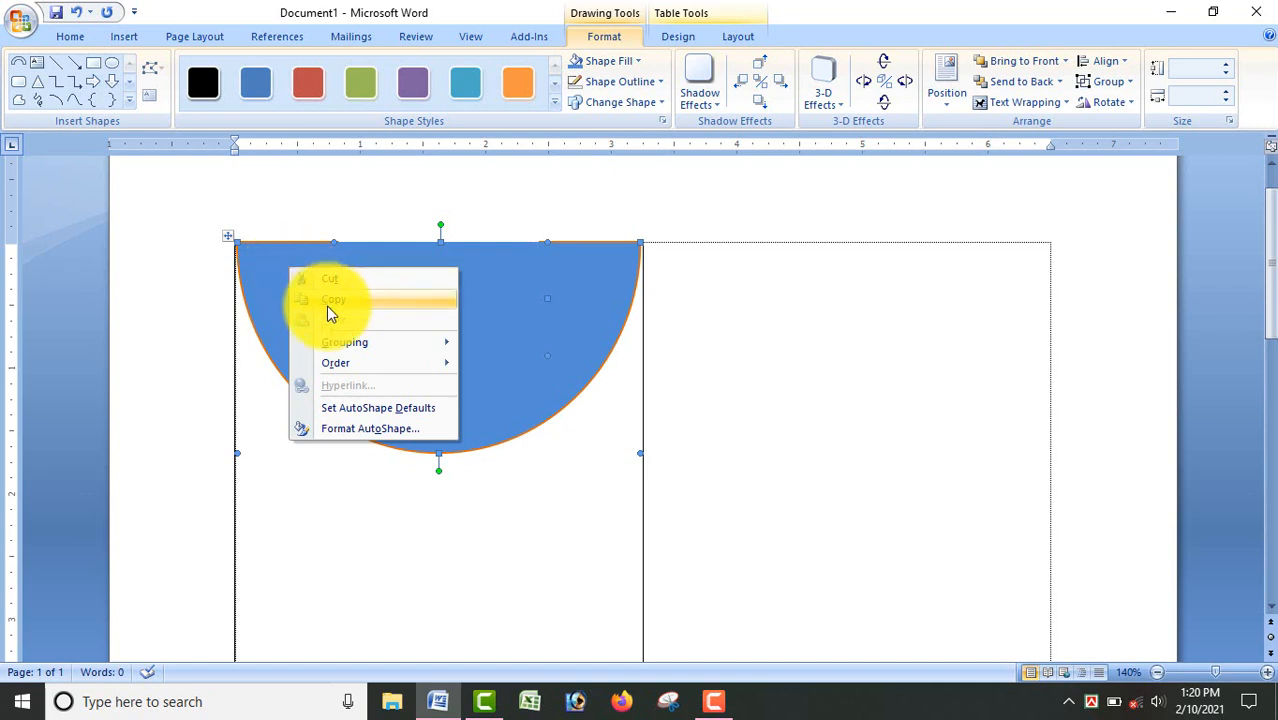
mouse_move(351, 342)
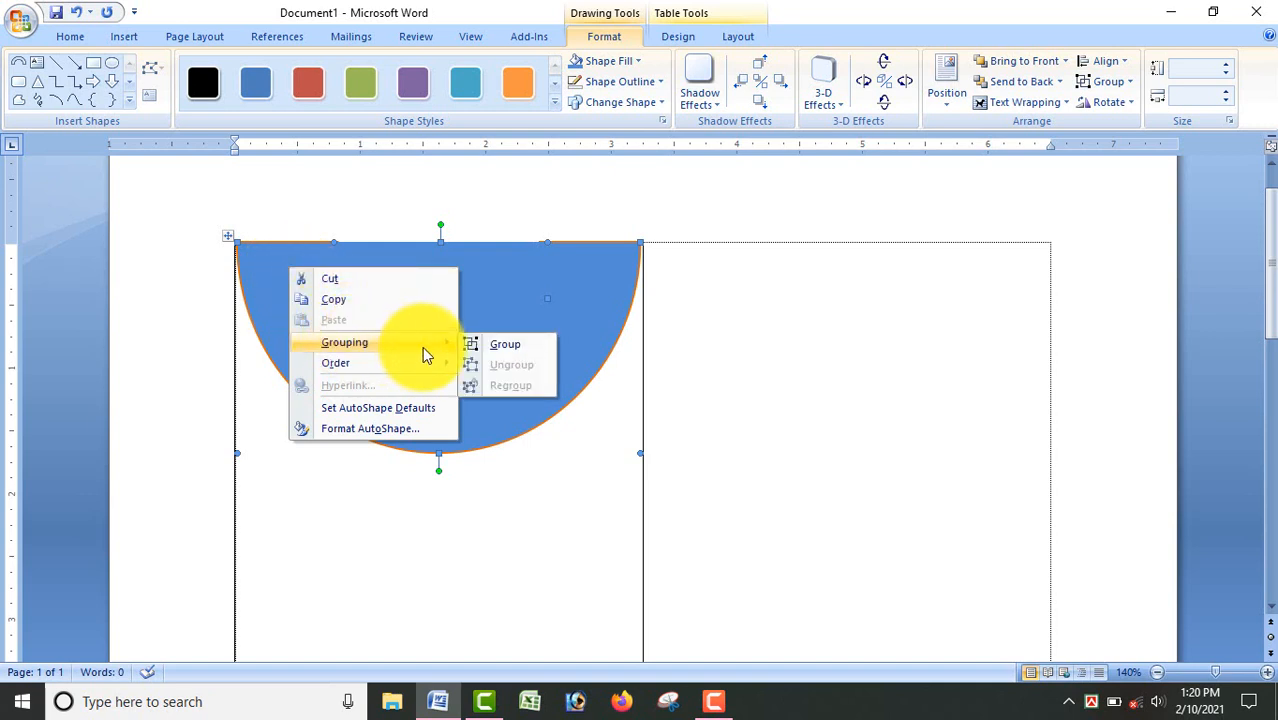
left_click(521, 352)
Send the grouped blue shape behind the text.
left_click(455, 335)
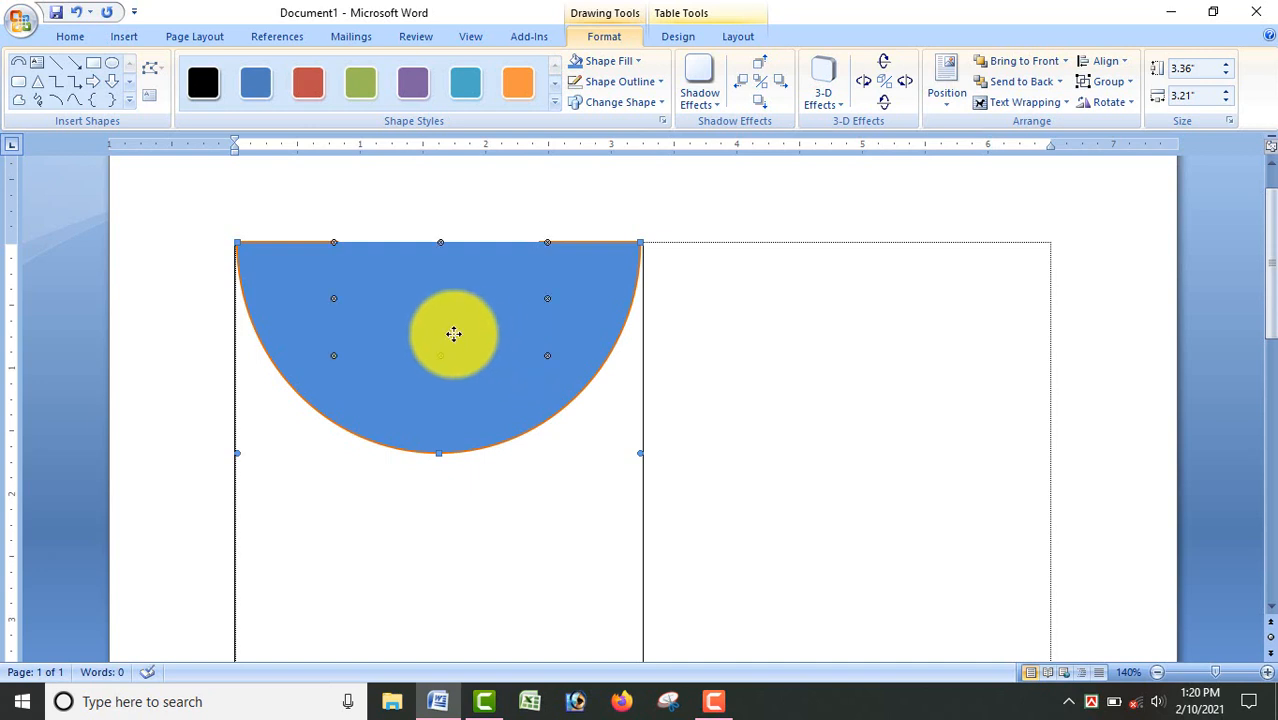
left_click(501, 420)
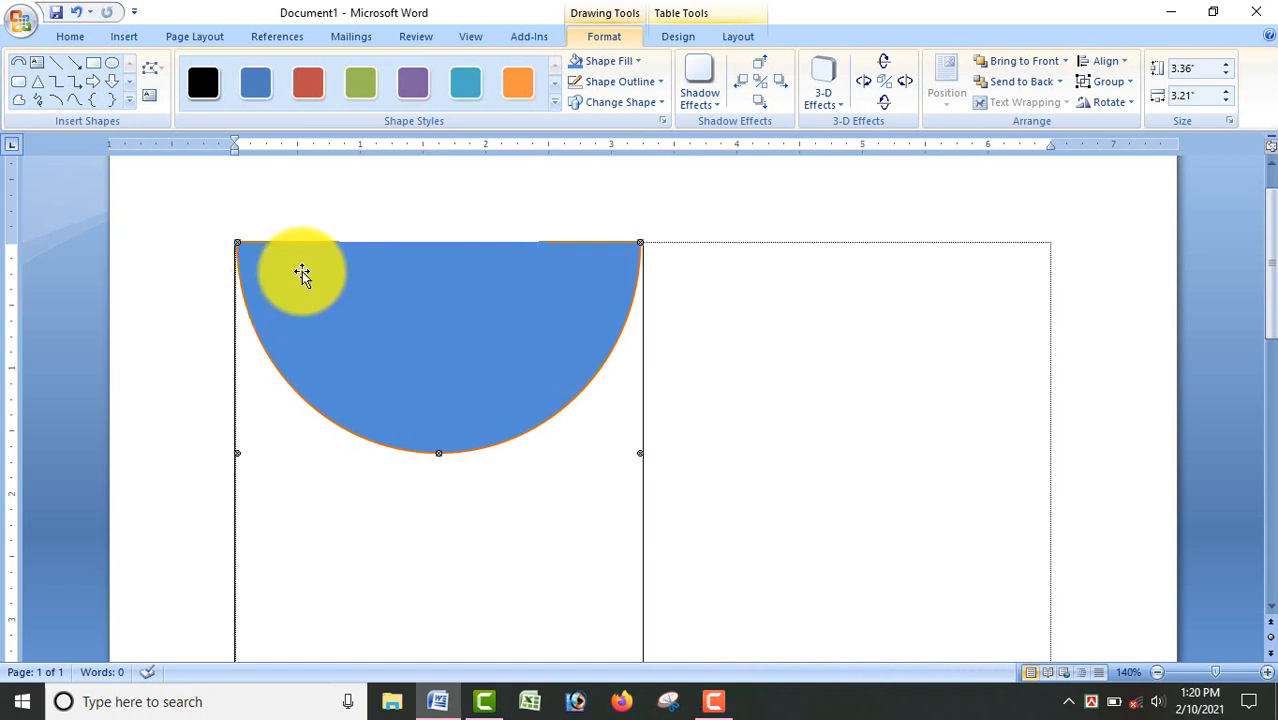
right_click(301, 271)
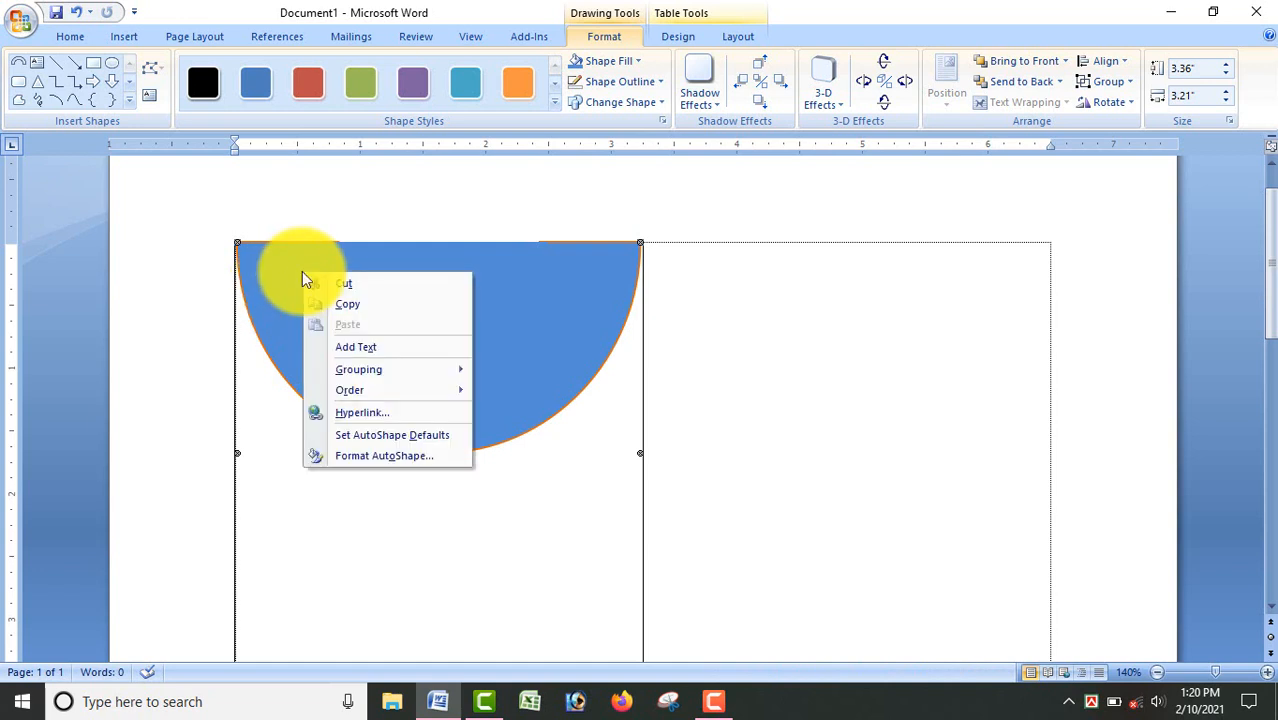
mouse_move(368, 395)
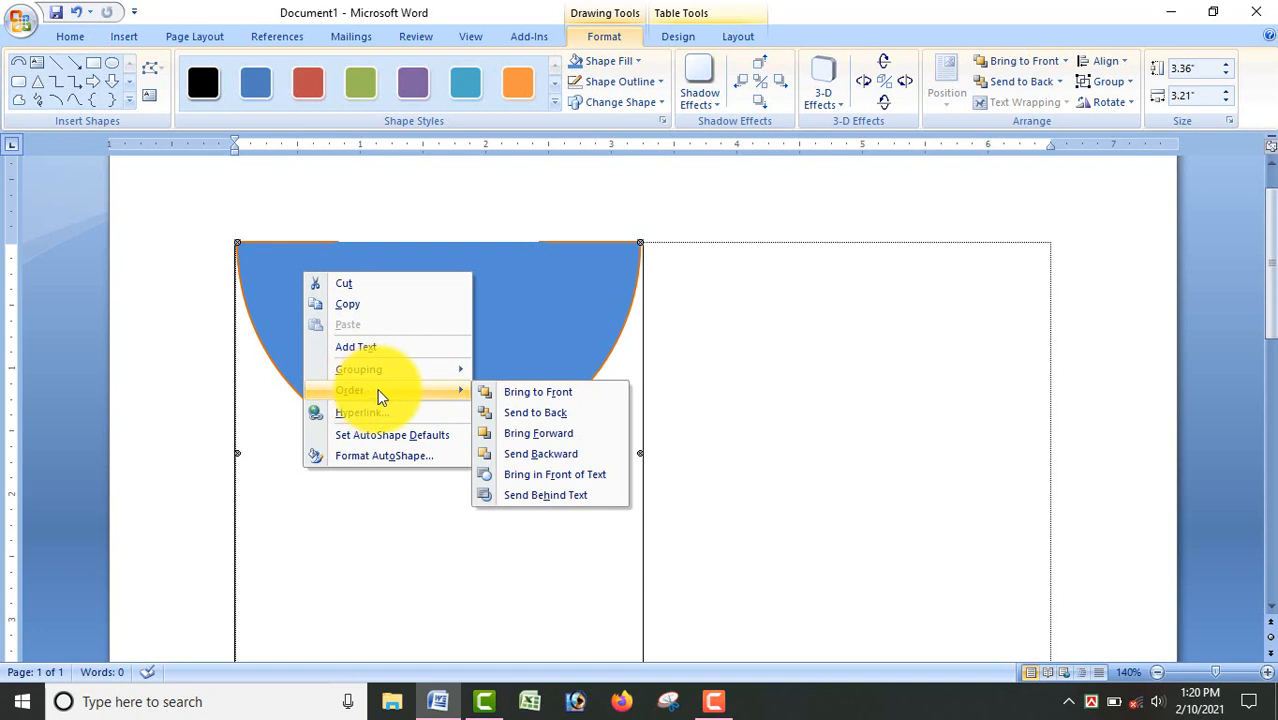
left_click(582, 500)
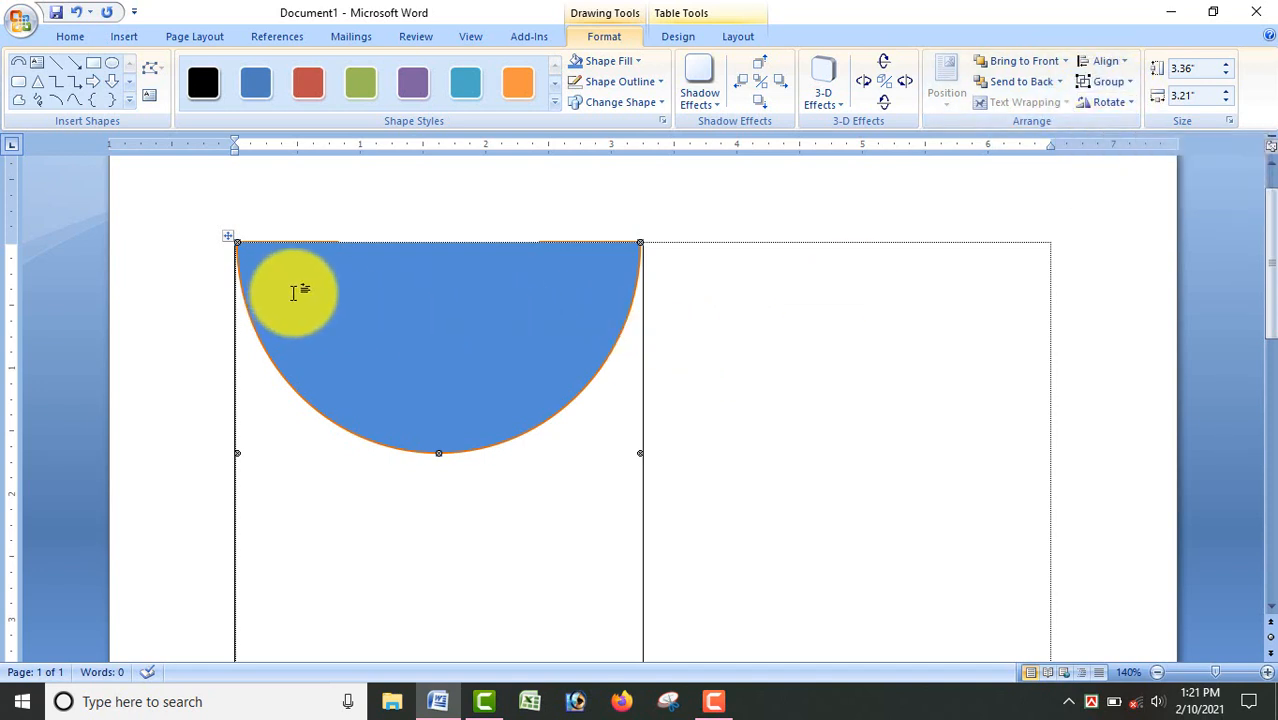
Enter the heading "JAFOR BANGLA ACADEMY" in the table's first cell, over the blue shape.
left_click(263, 279)
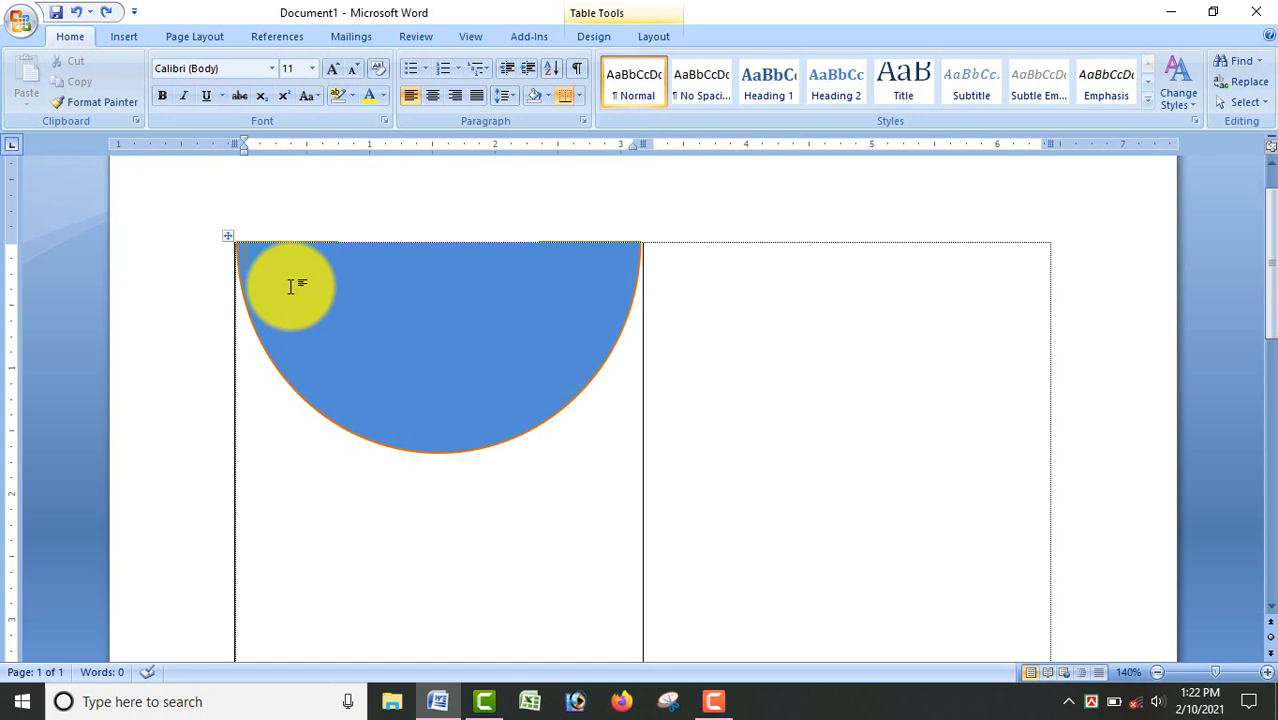
type("JAFOR BANGL")
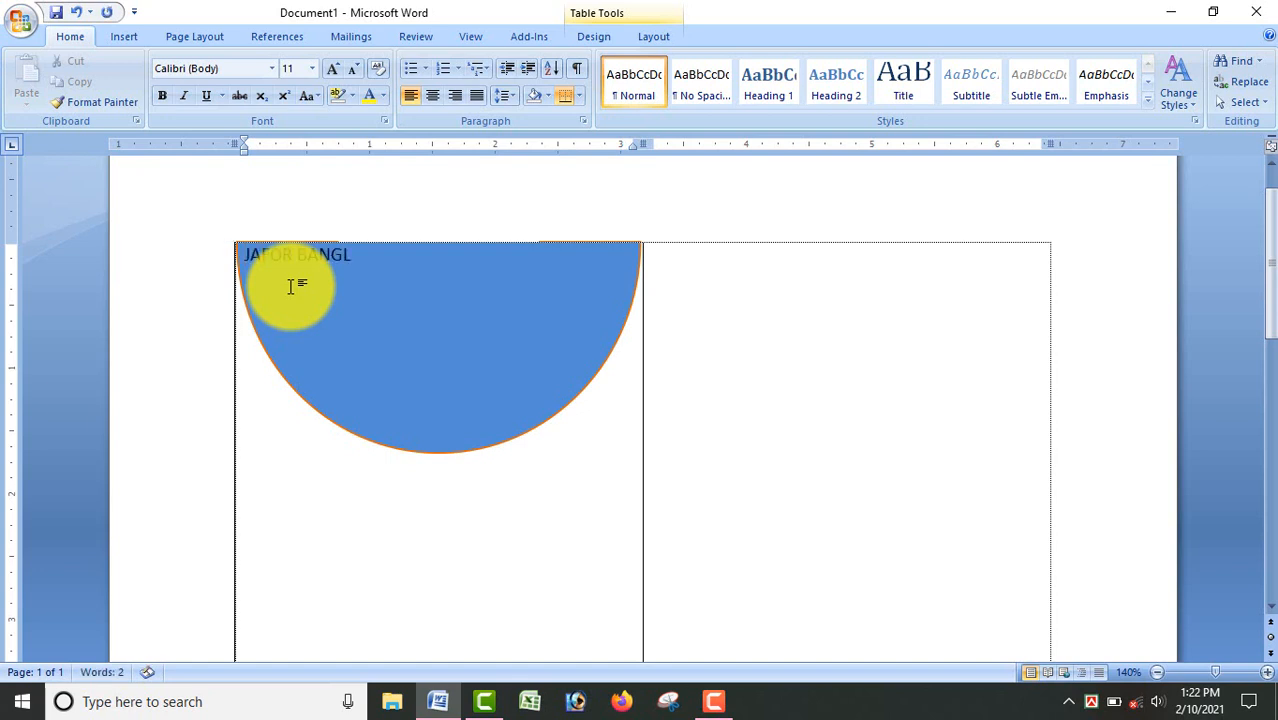
type("A ACADEMY")
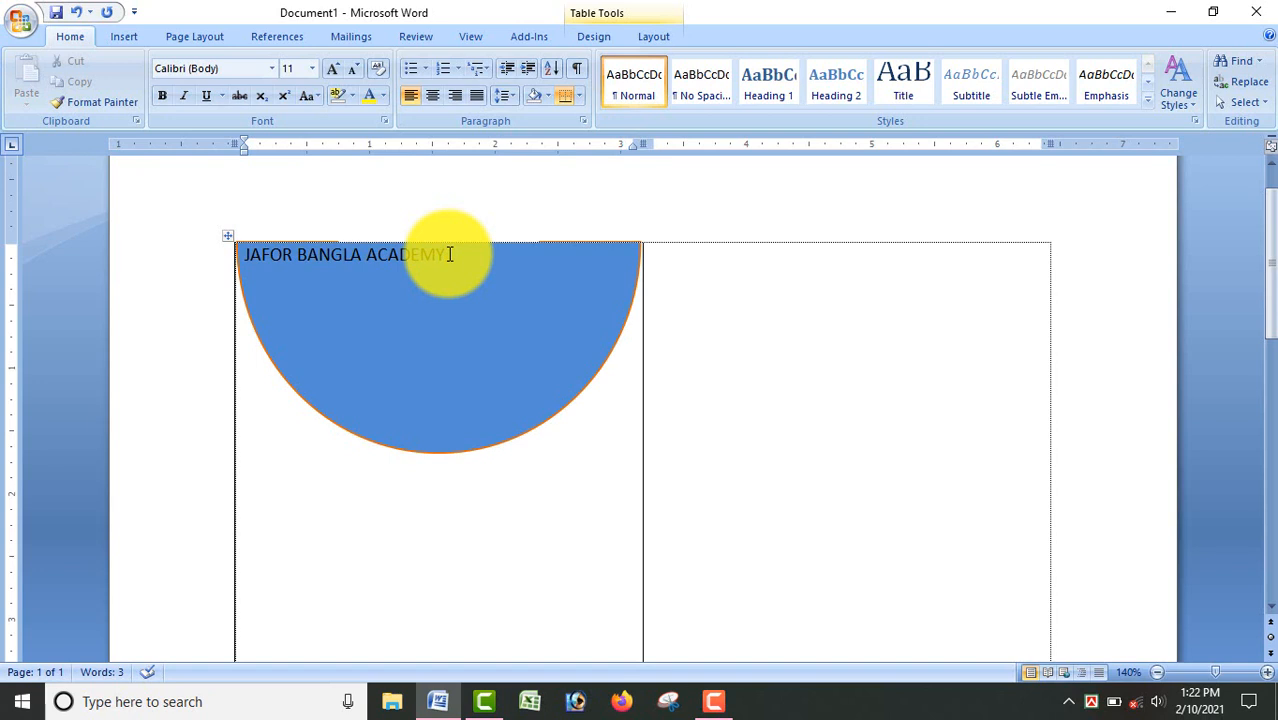
Make the heading "JAFOR BANGLA ACADEMY" bold and set its font size to 16.
left_click_drag(452, 254, 218, 155)
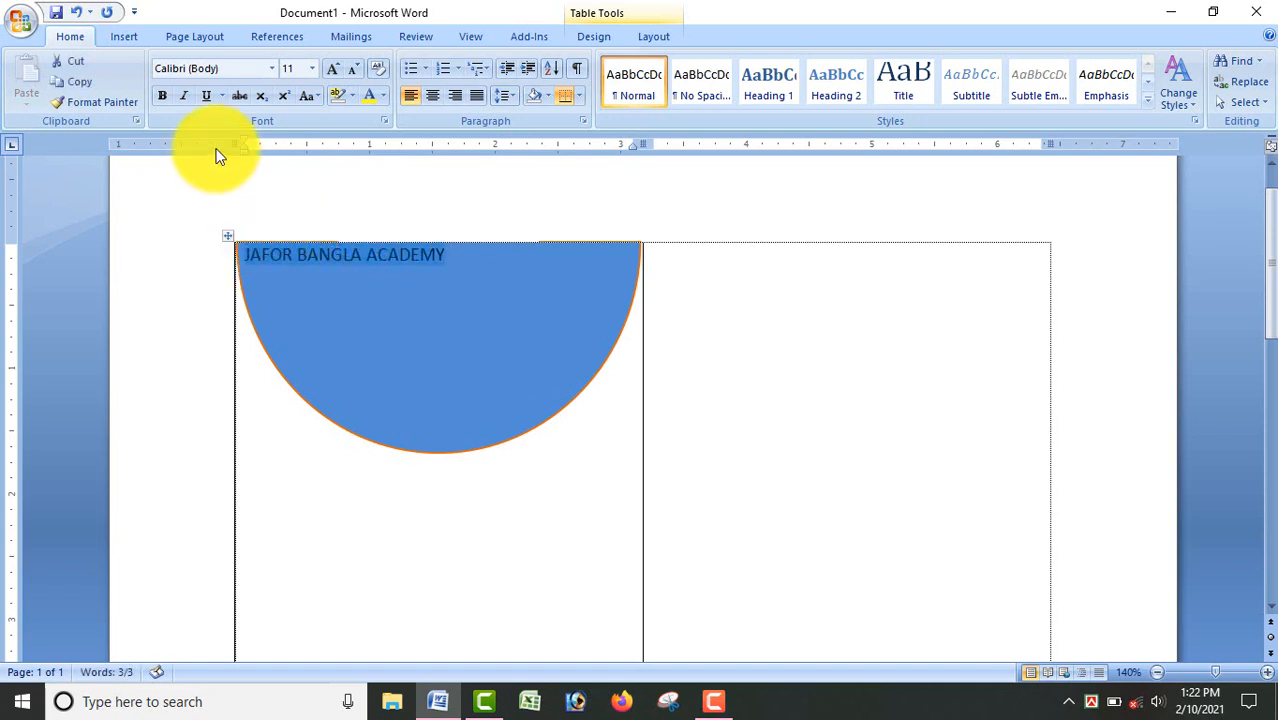
left_click(166, 98)
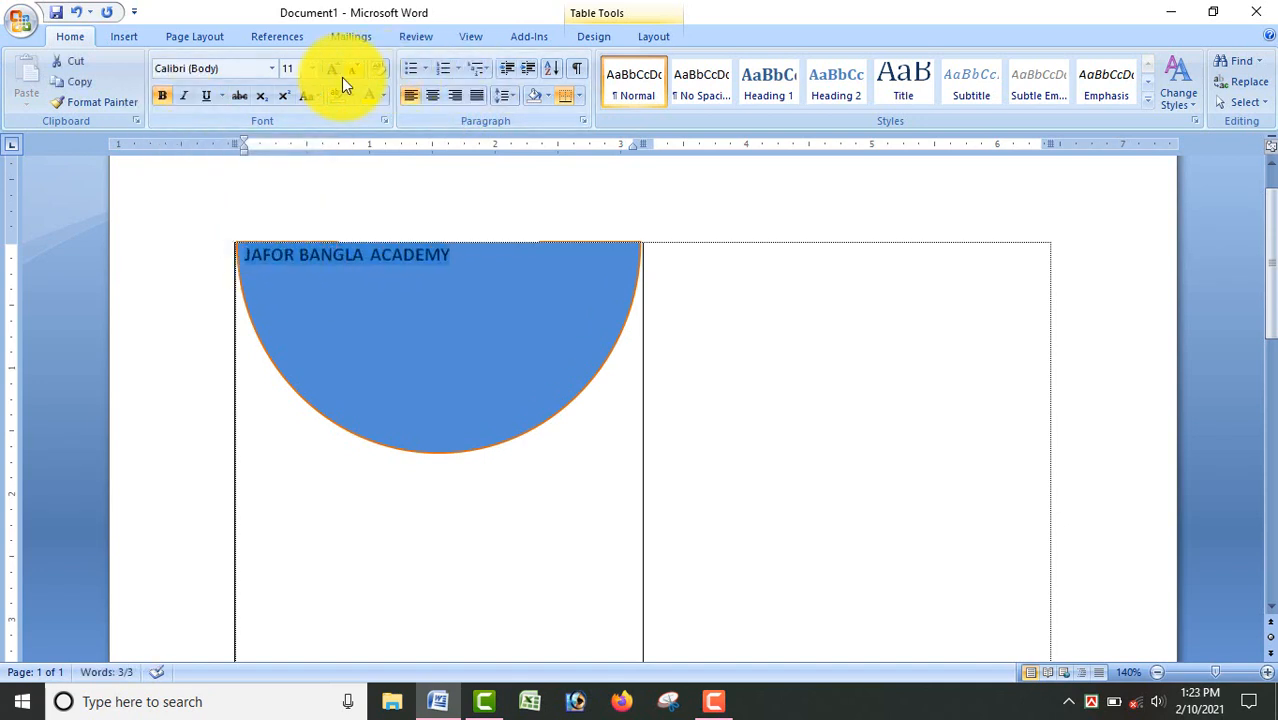
left_click(313, 68)
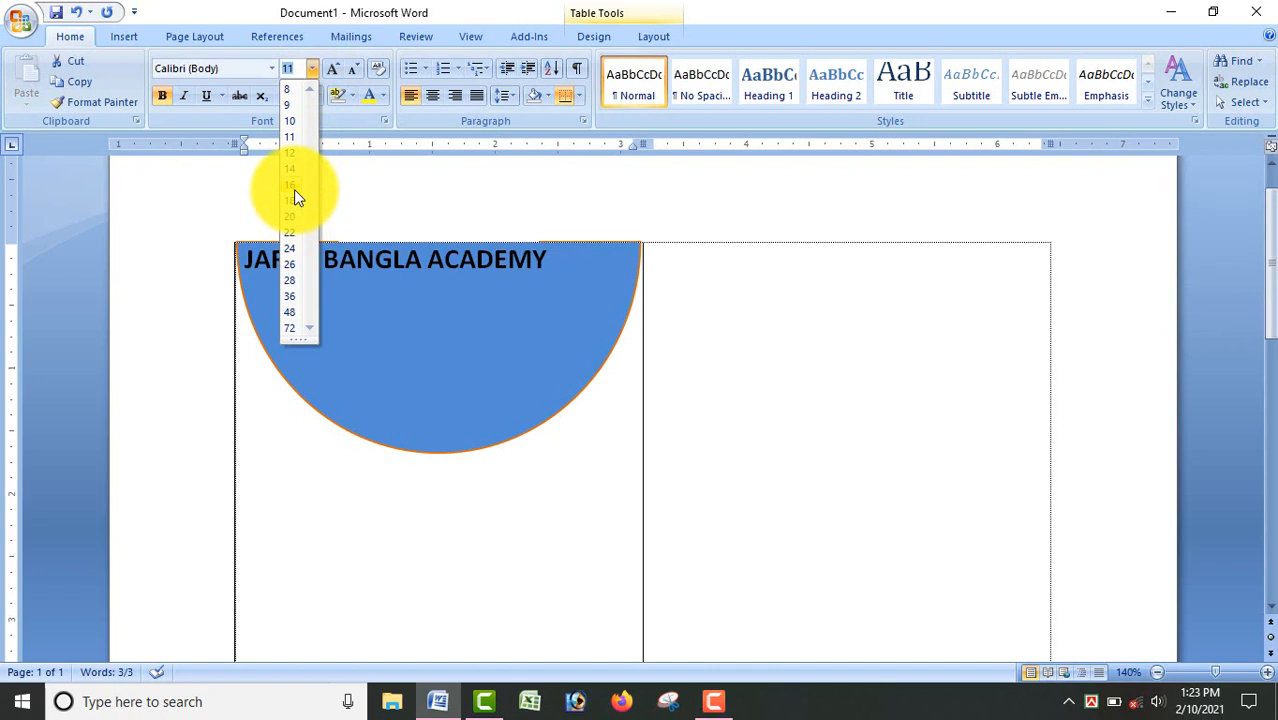
left_click(294, 189)
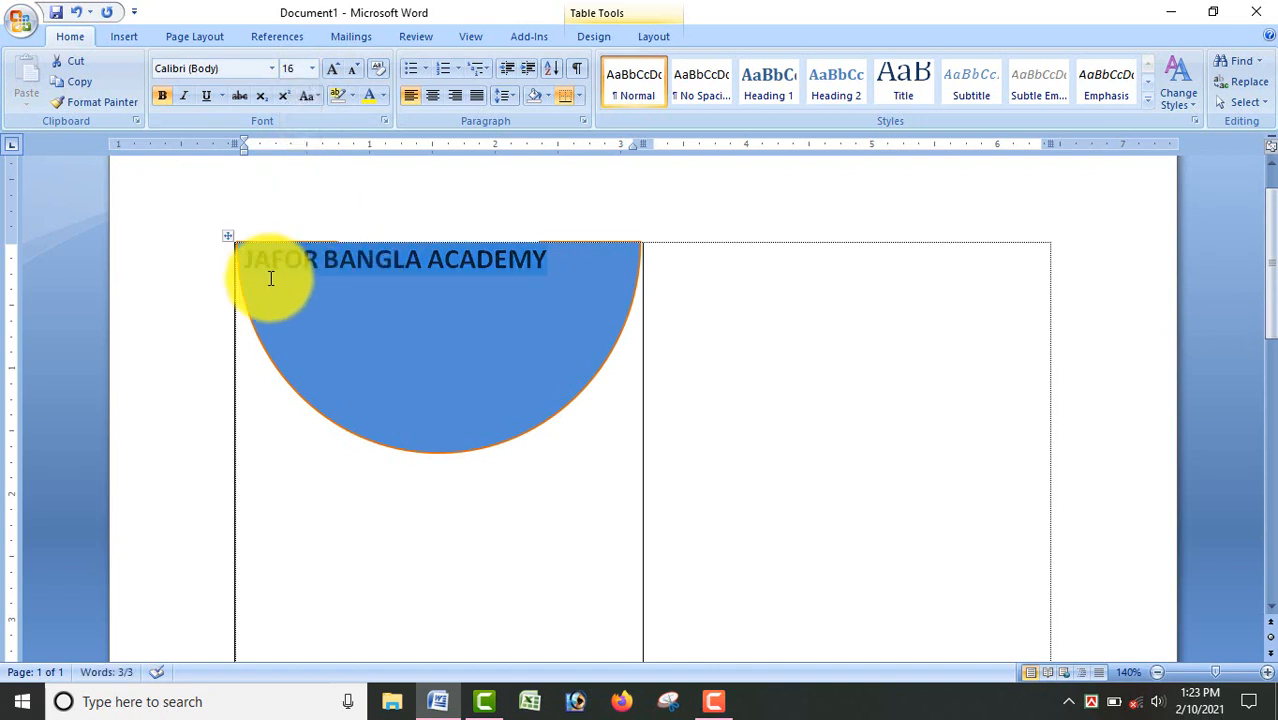
left_click(302, 358)
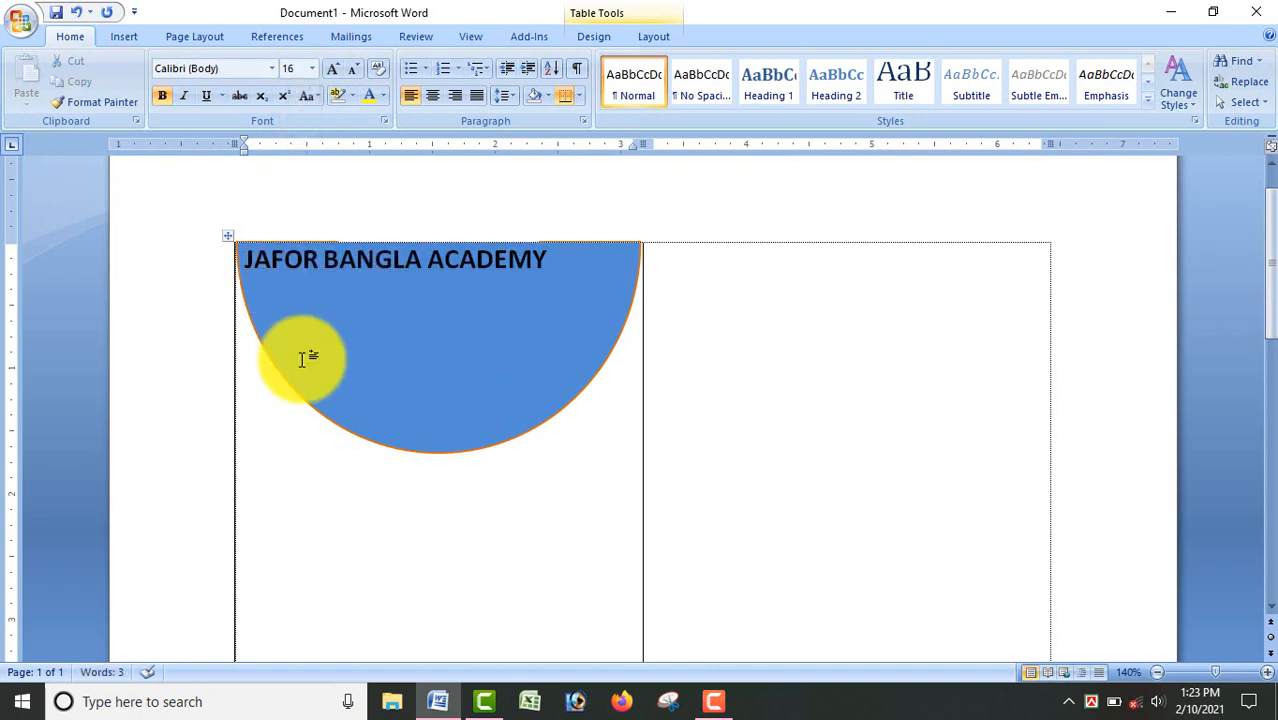
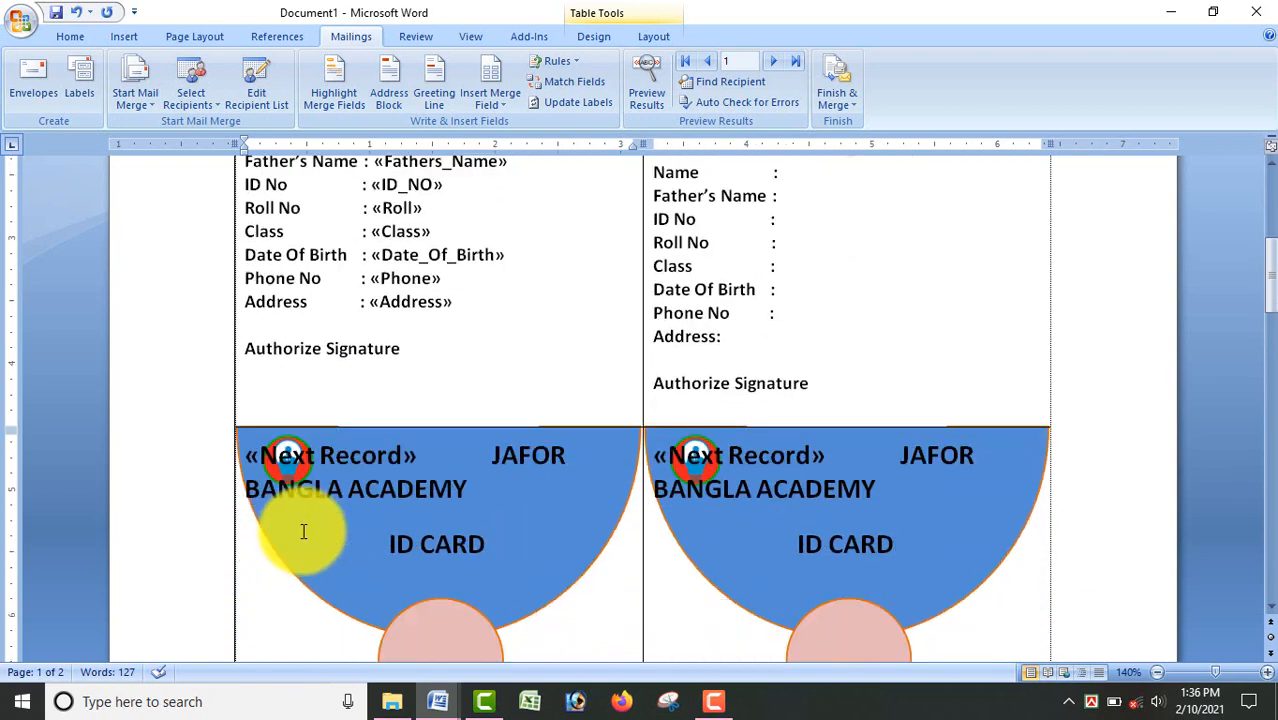
Insert a blank line above "Authorize Signature" in the first card and right-align the signature line.
scroll(300, 540, "up", 1)
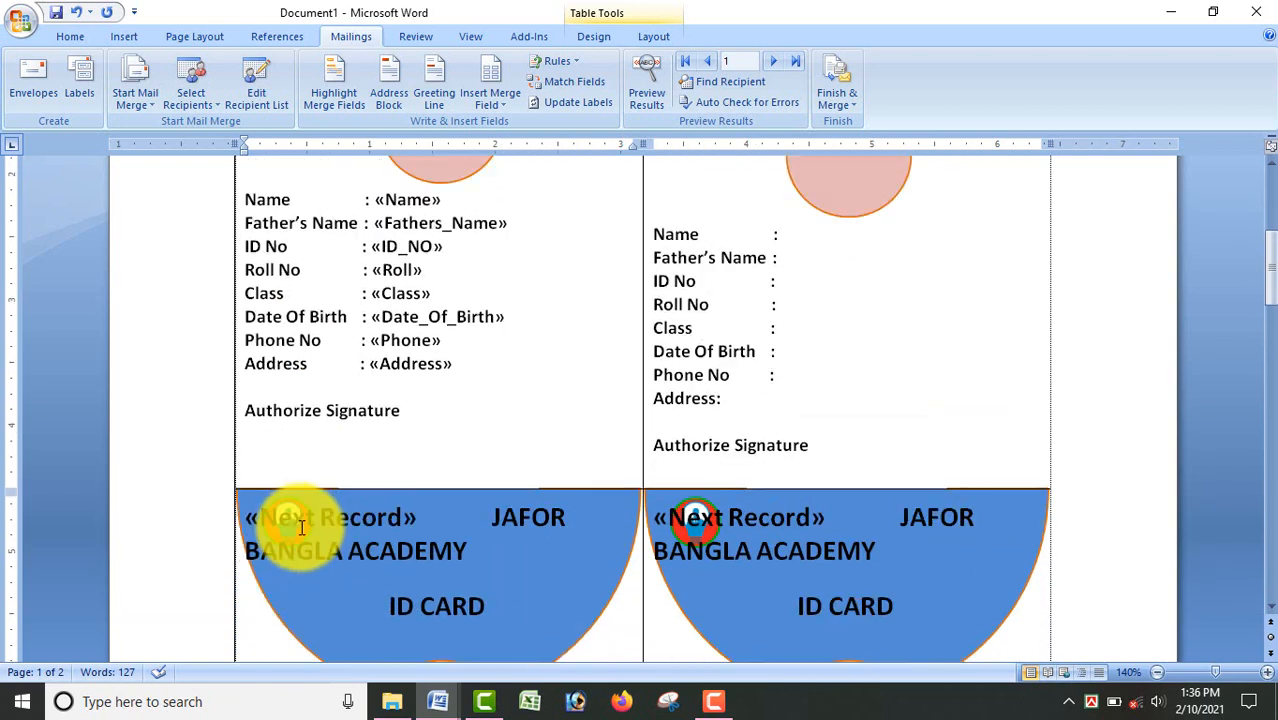
left_click(247, 410)
key("Return")
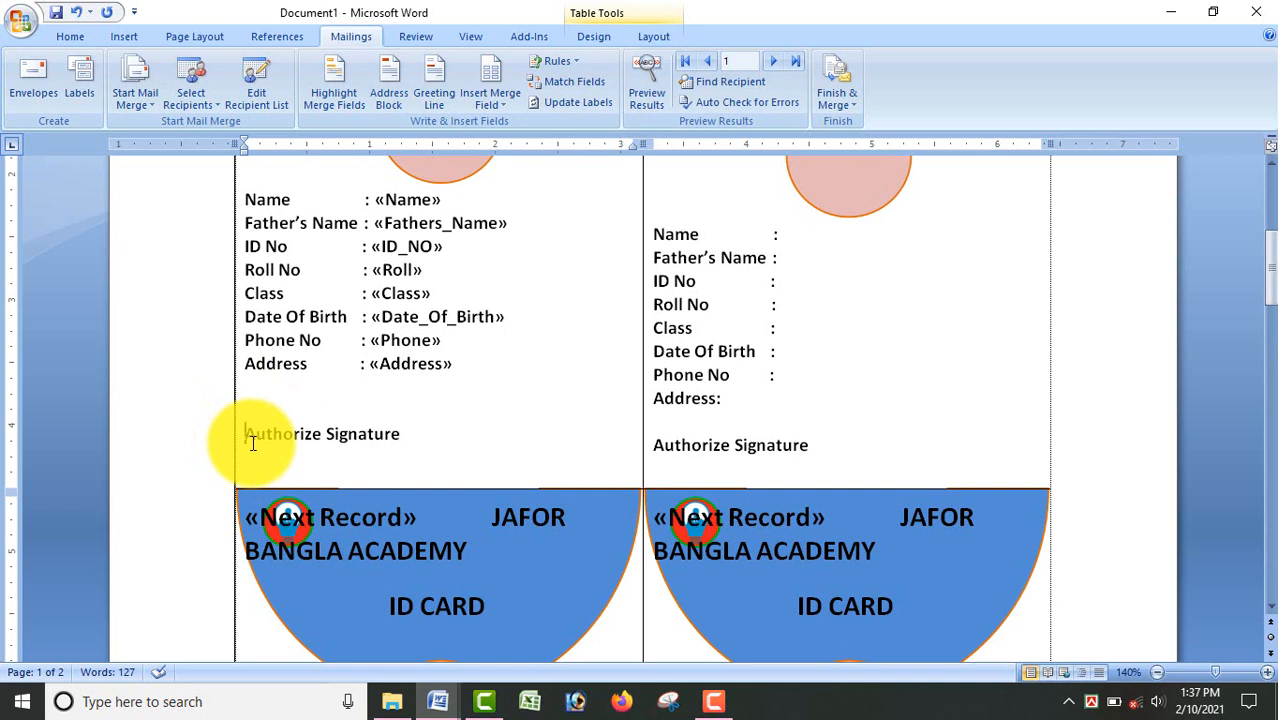
key("ctrl+r")
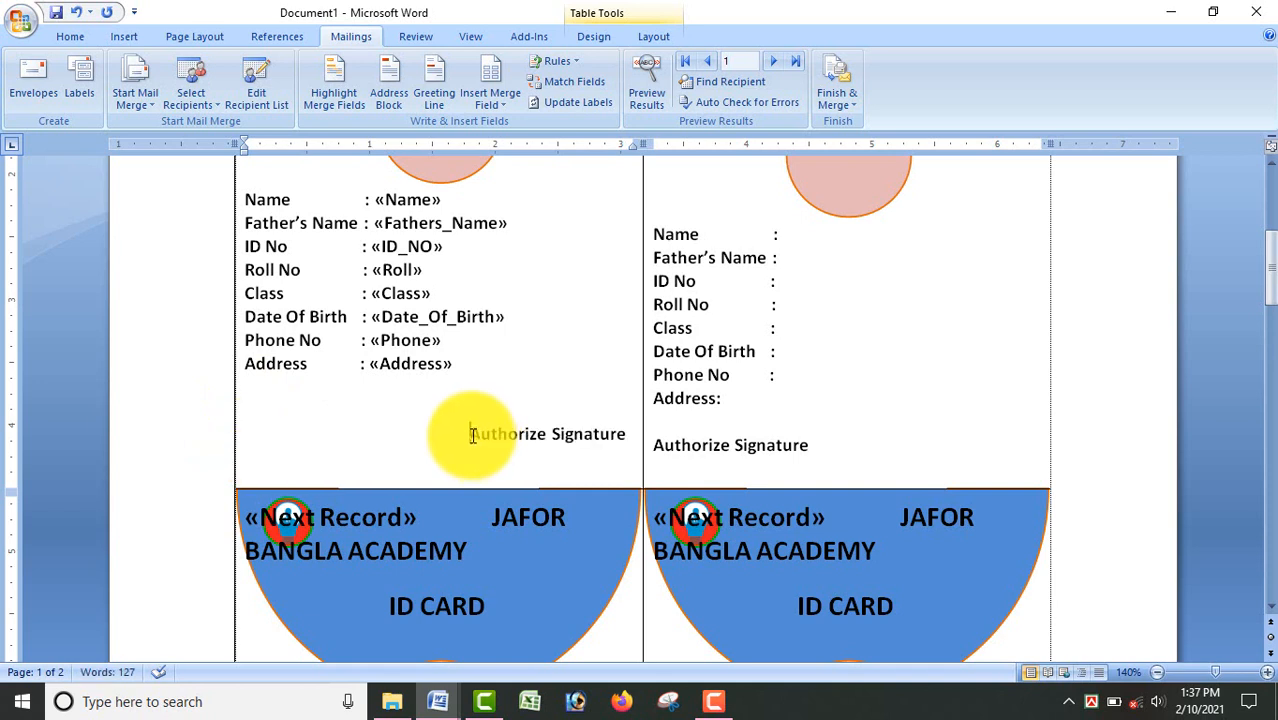
left_click(630, 434)
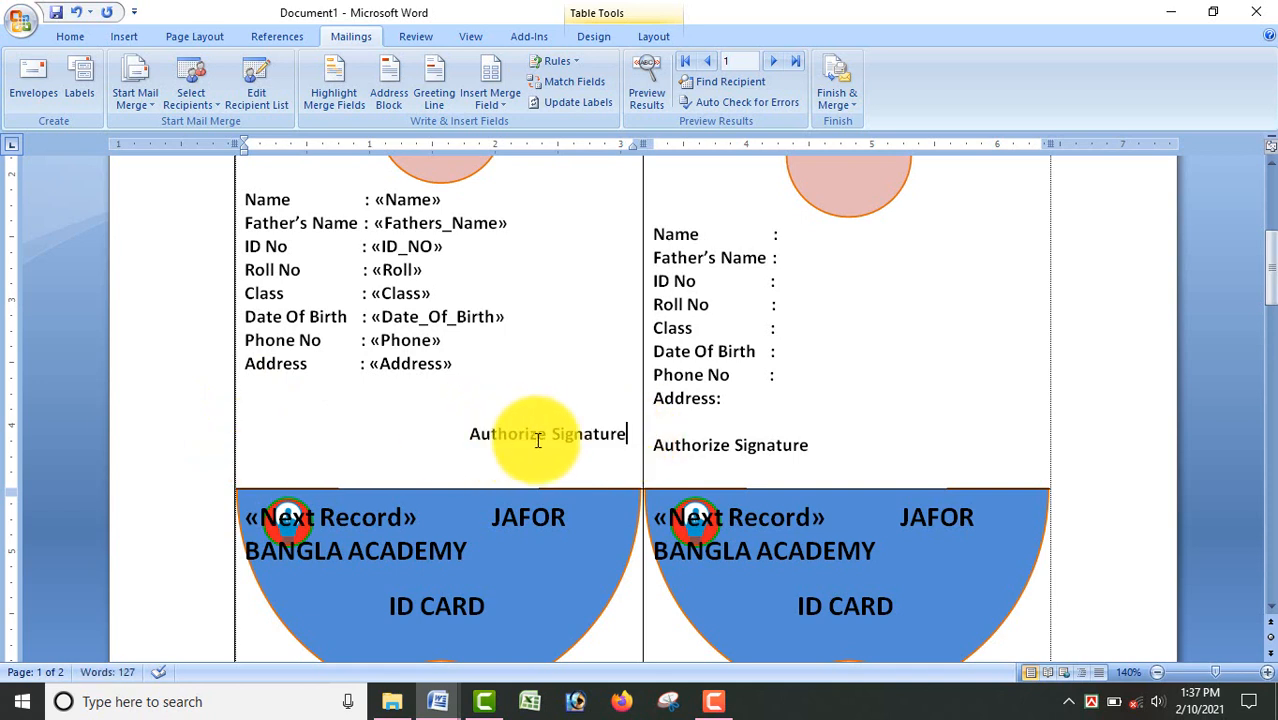
scroll(492, 434, "up", 1)
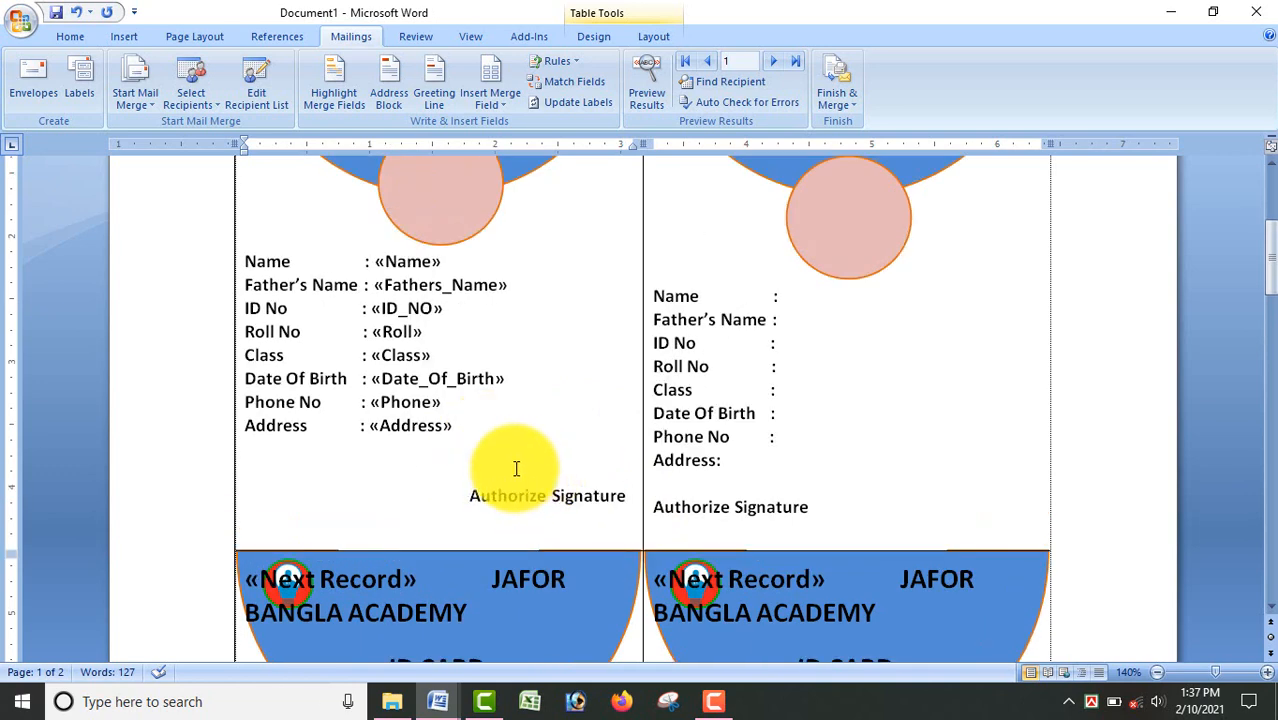
Draw a straight horizontal line about 1.35" long just above "Authorize Signature" in the first card.
left_click(139, 37)
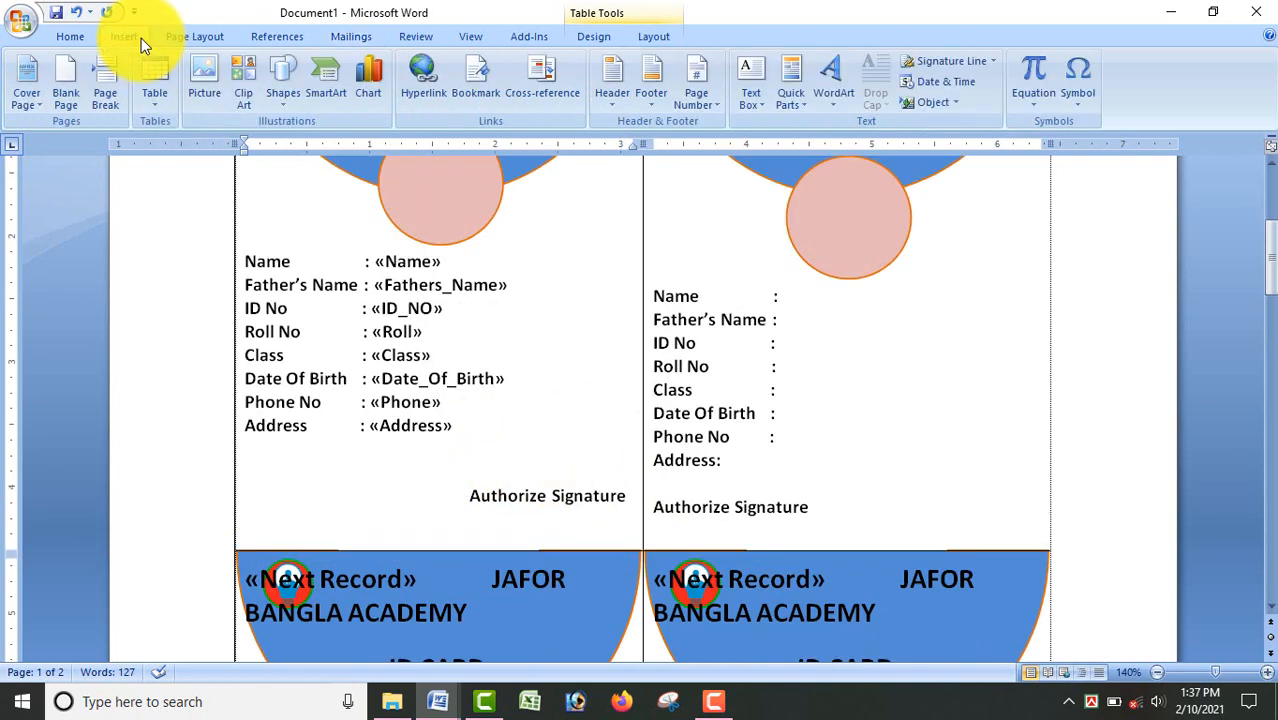
left_click(284, 78)
left_click(321, 150)
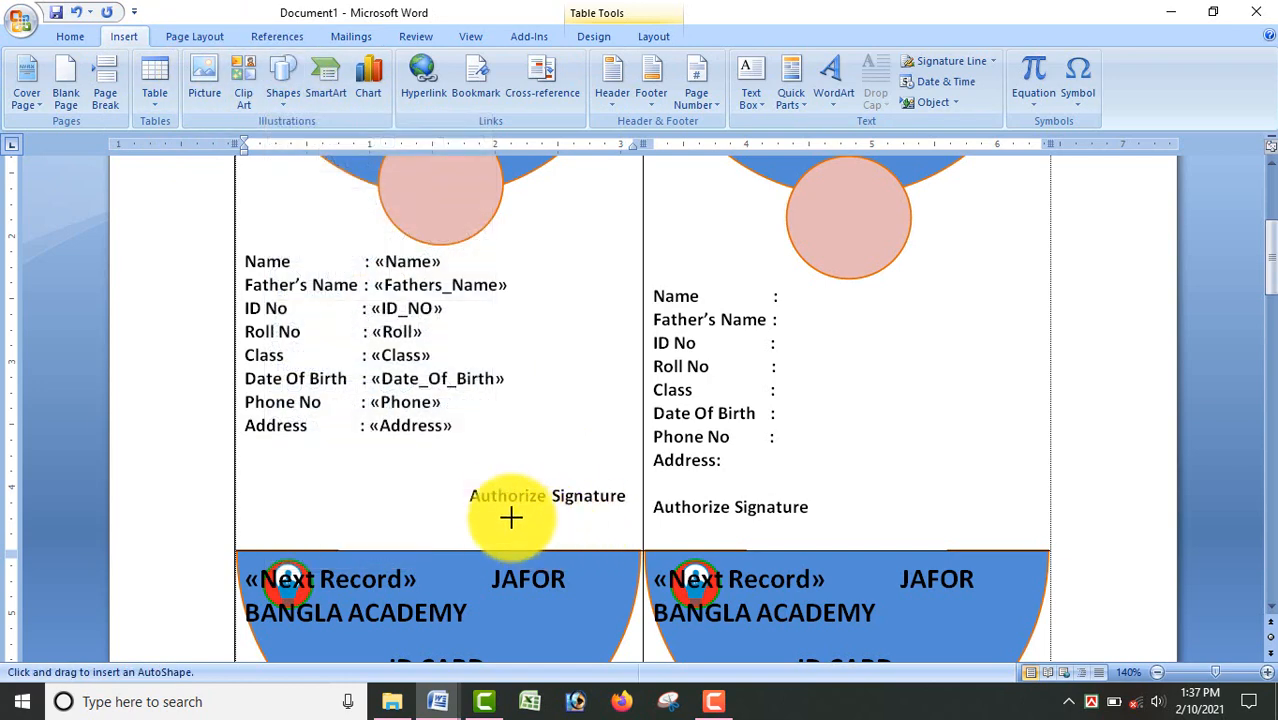
left_click_drag(471, 487, 639, 487)
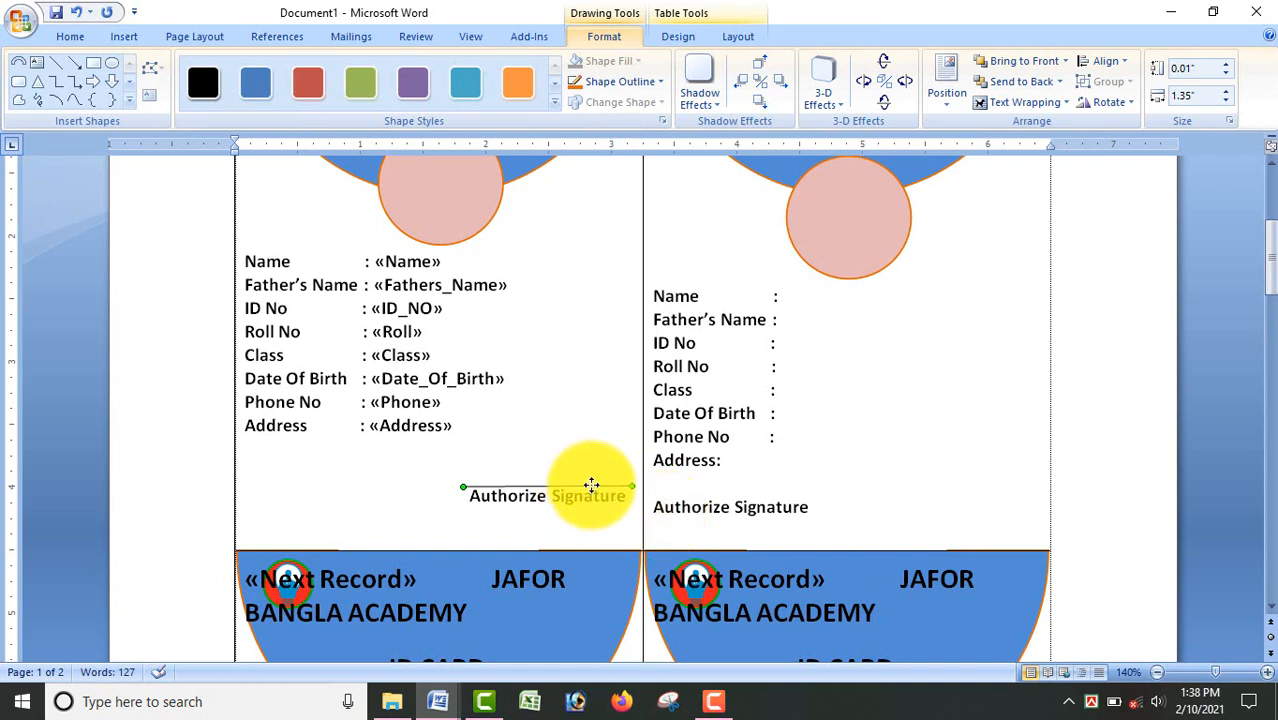
Set the outline weight of the line above "Authorize Signature" to 2¼ pt and deselect it.
left_click(664, 86)
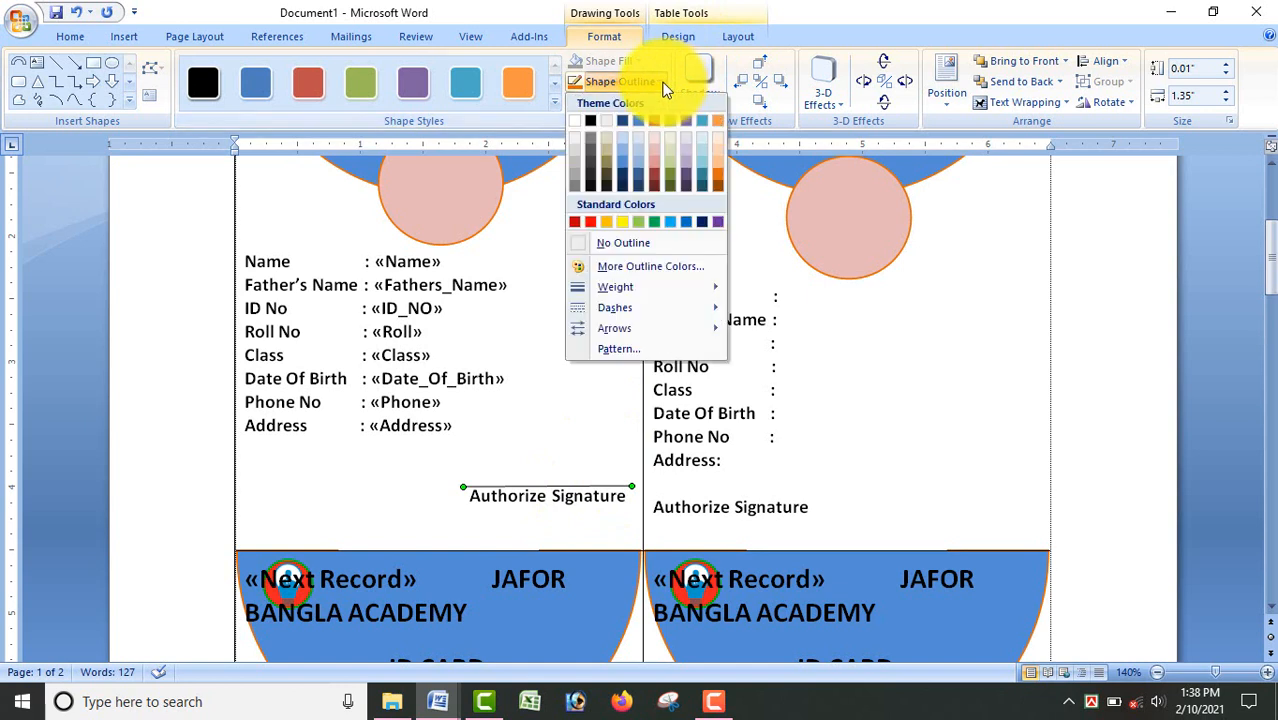
mouse_move(628, 292)
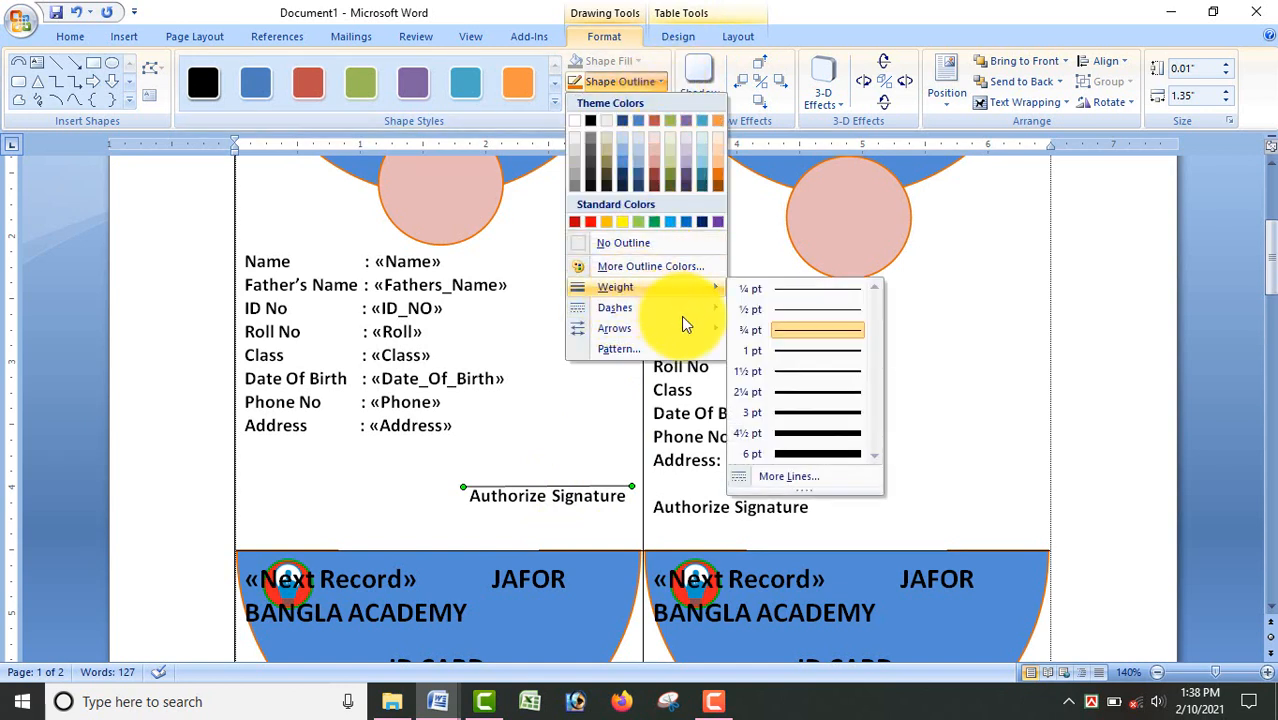
left_click(812, 392)
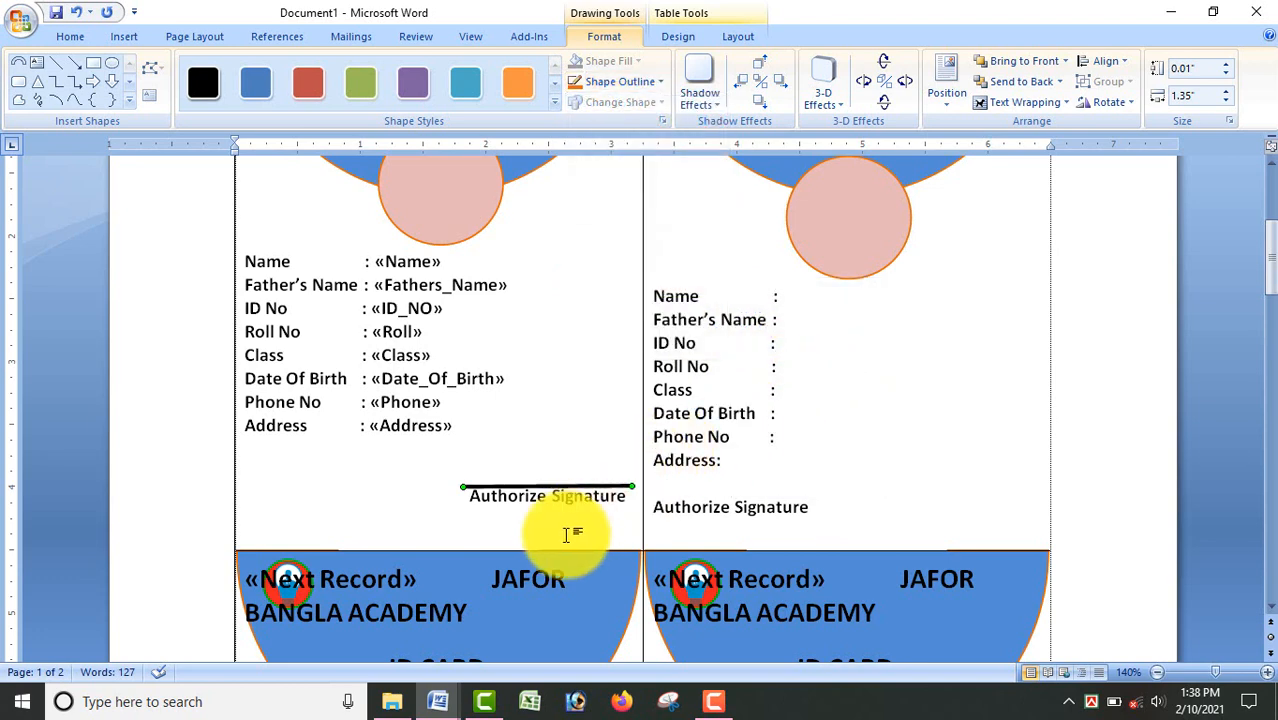
left_click(580, 467)
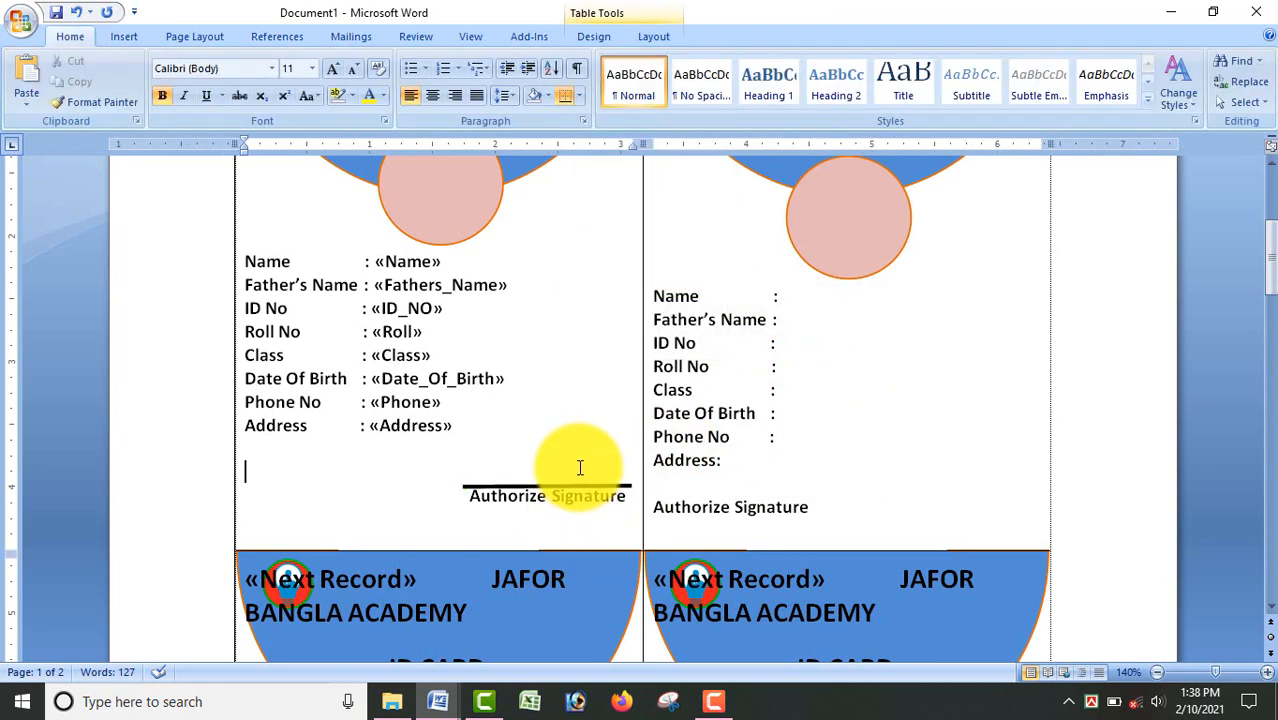
Insert the handwritten signature picture from the Student Id Card folder into the first card.
left_click(133, 35)
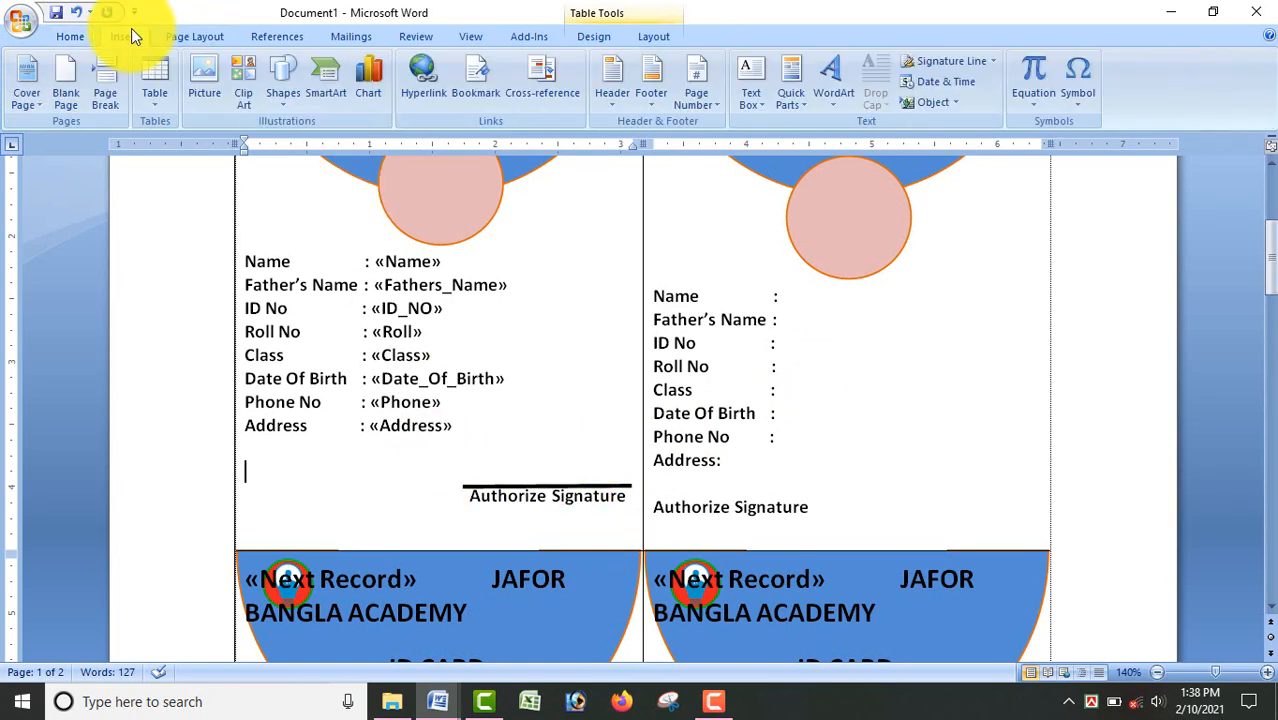
left_click(214, 97)
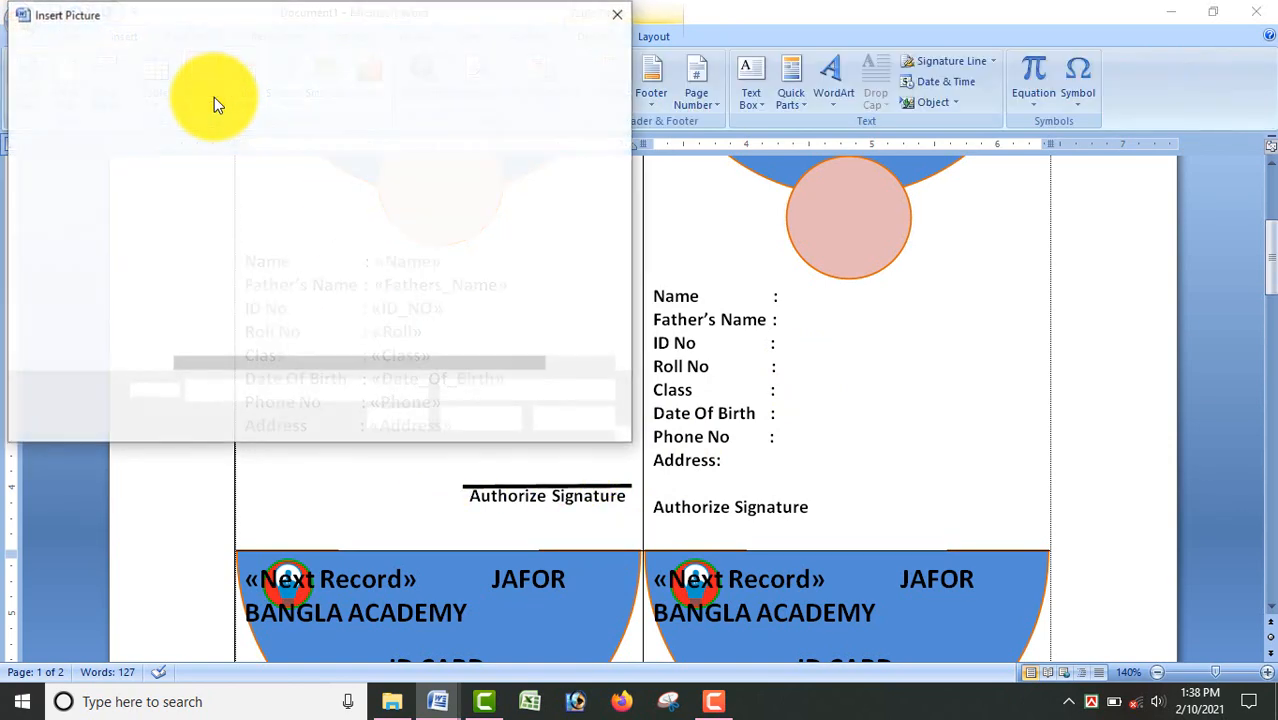
left_click(242, 165)
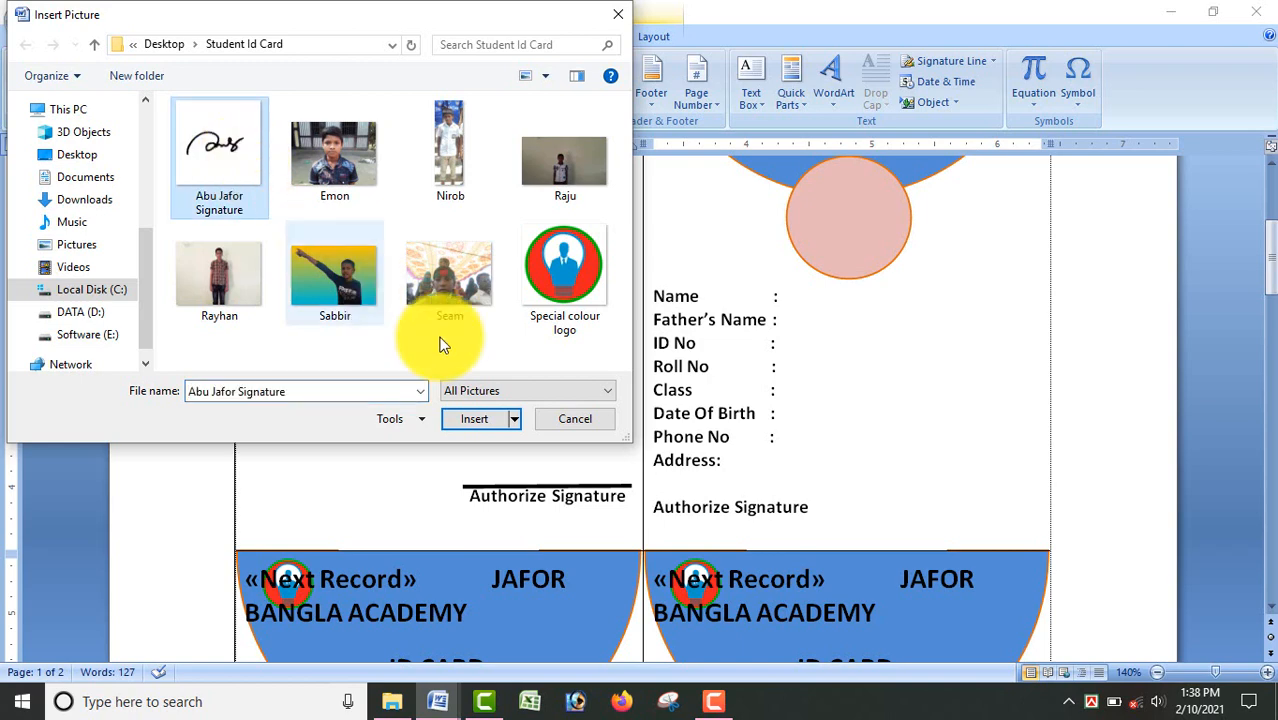
left_click(488, 427)
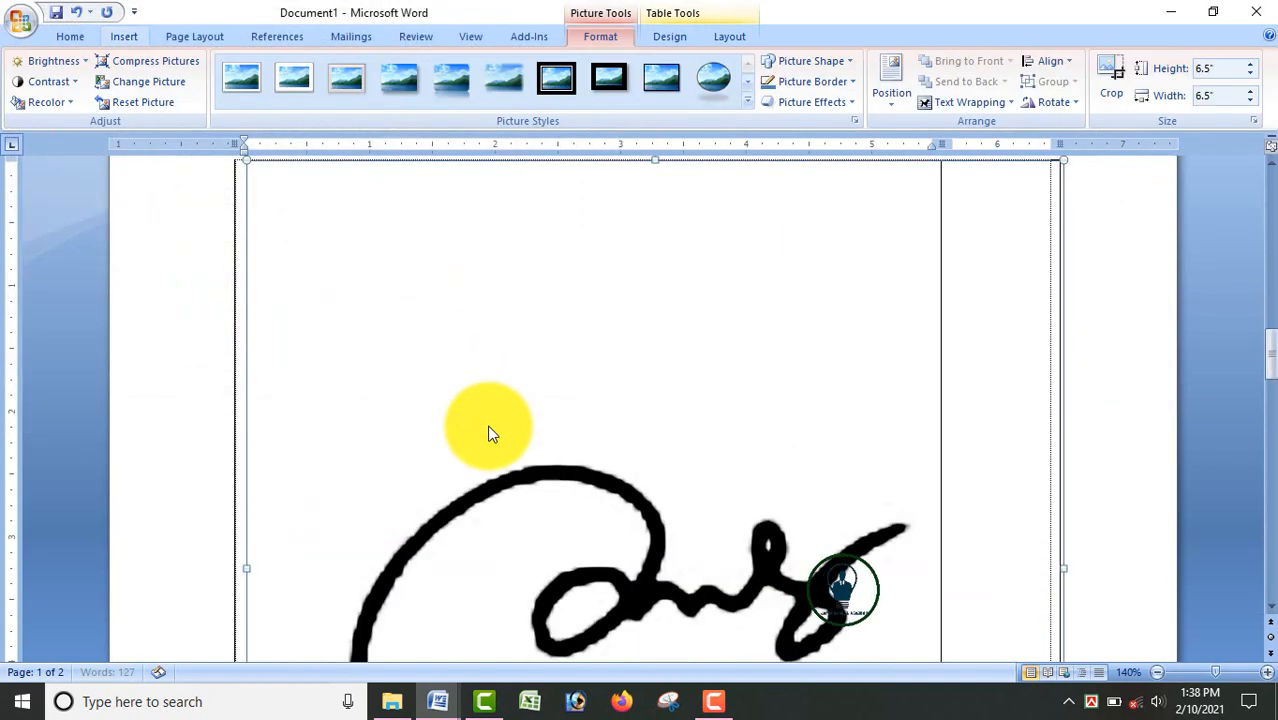
Set the text wrapping of the inserted signature picture to Behind Text.
scroll(617, 484, "down", 1)
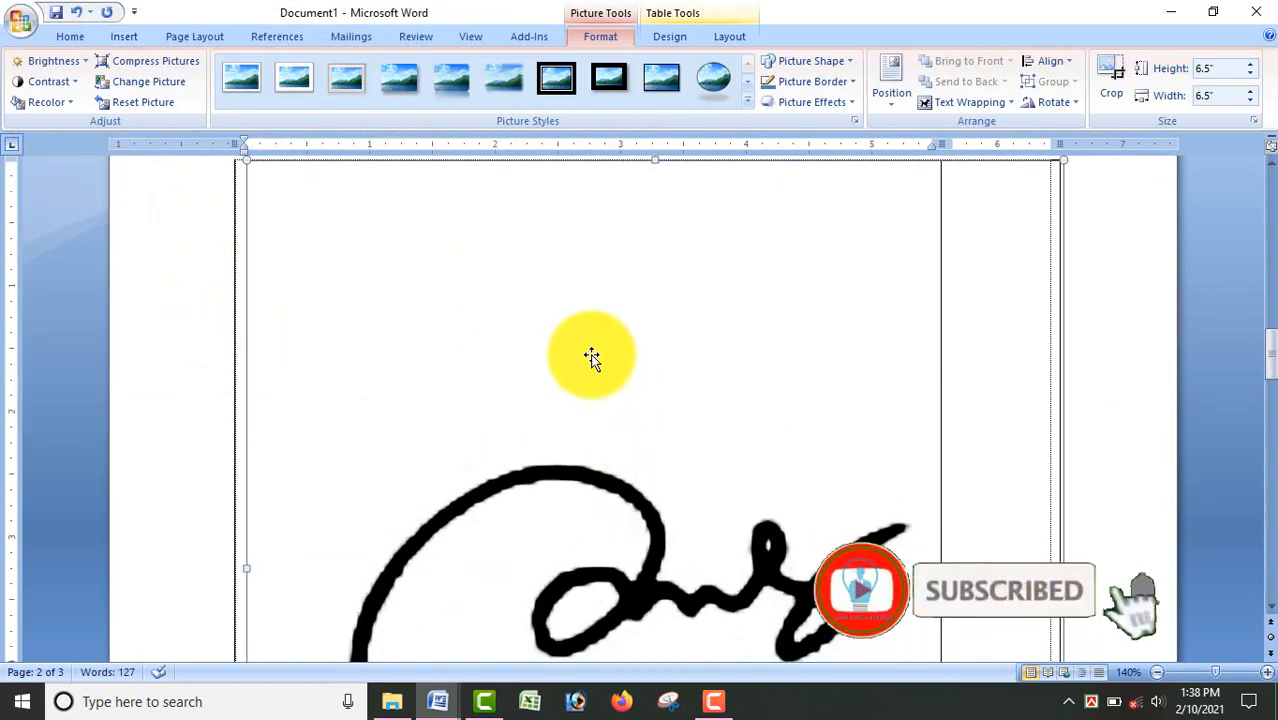
right_click(580, 327)
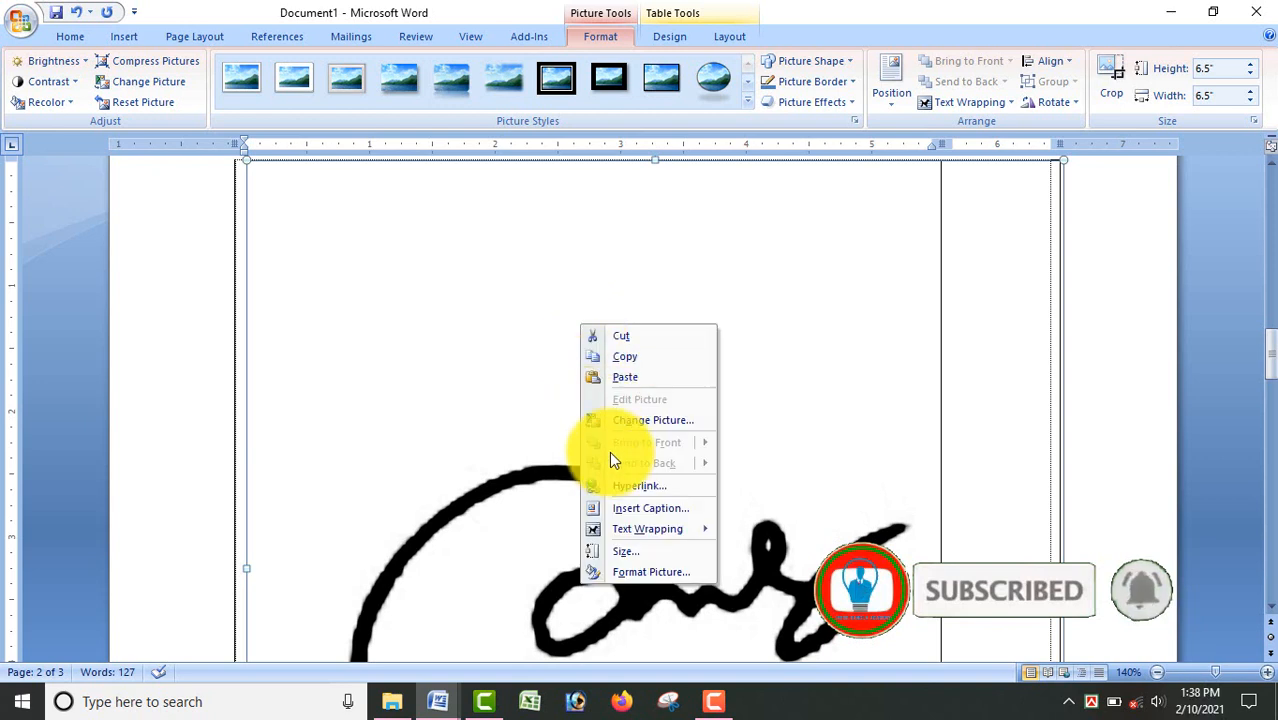
mouse_move(654, 523)
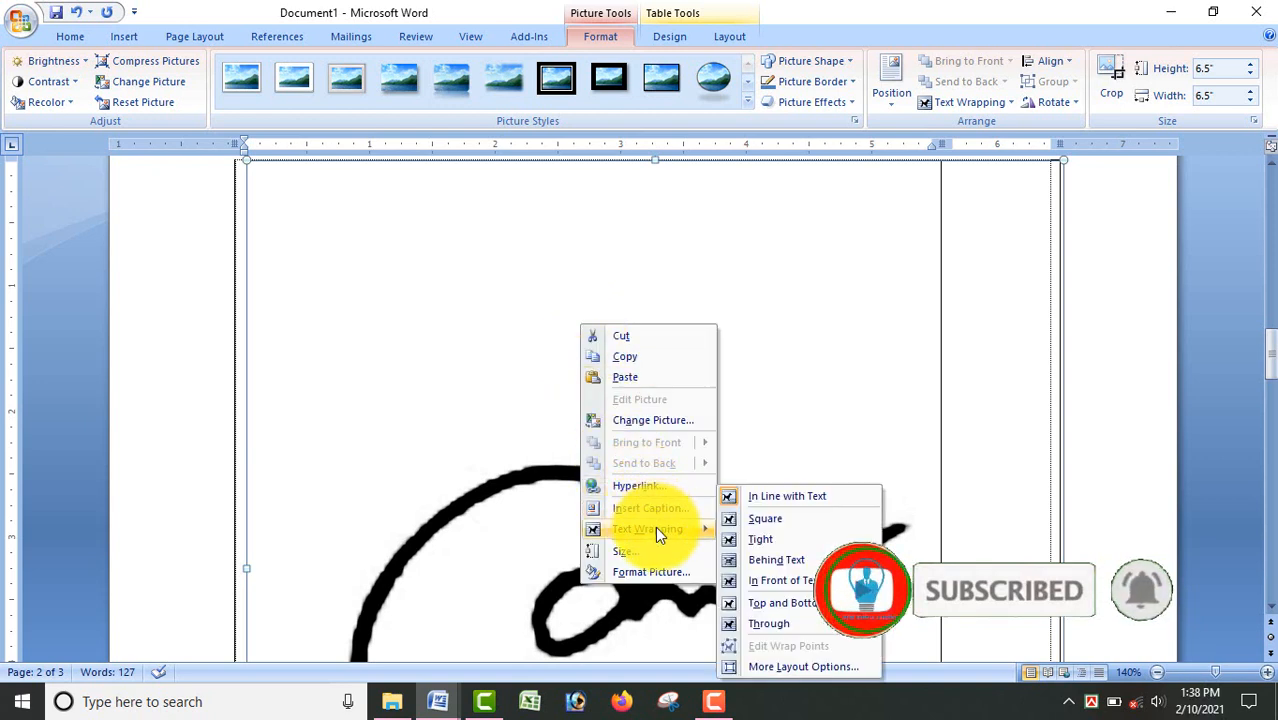
left_click(781, 562)
Shrink the signature picture and place it on the line above "Authorize Signature" in the first card.
scroll(640, 480, "up", 3)
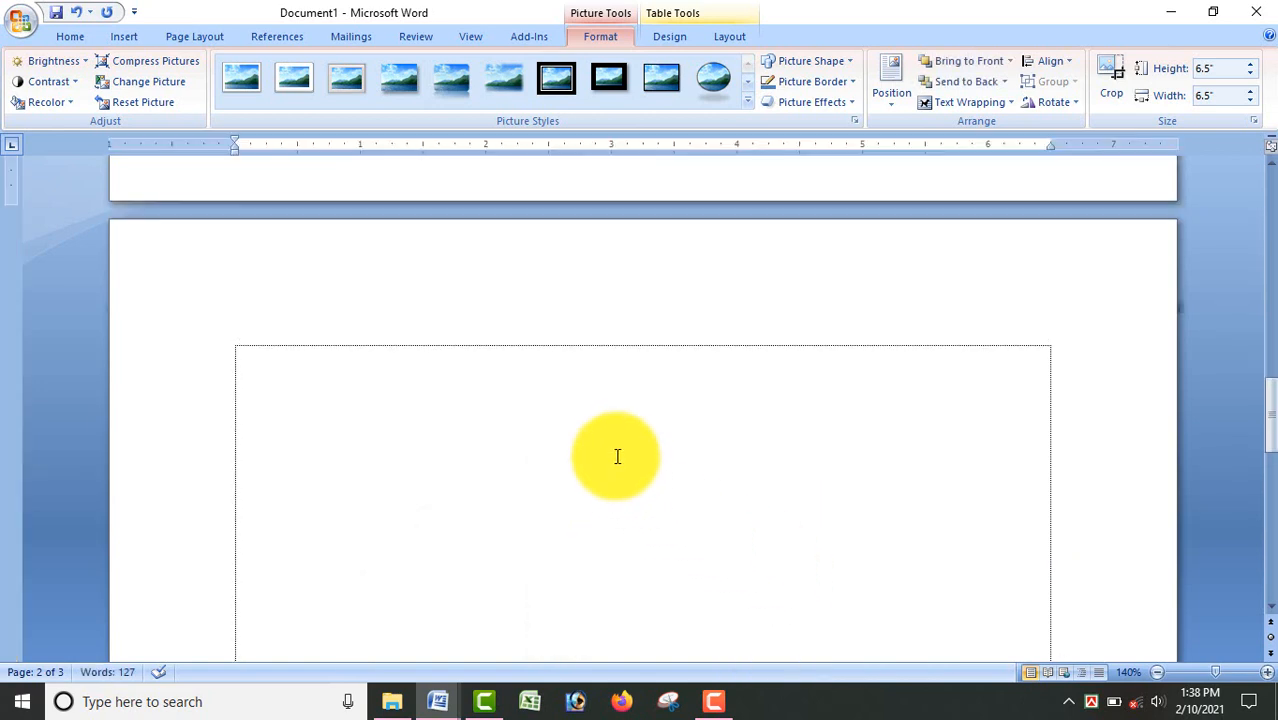
scroll(618, 455, "up", 15)
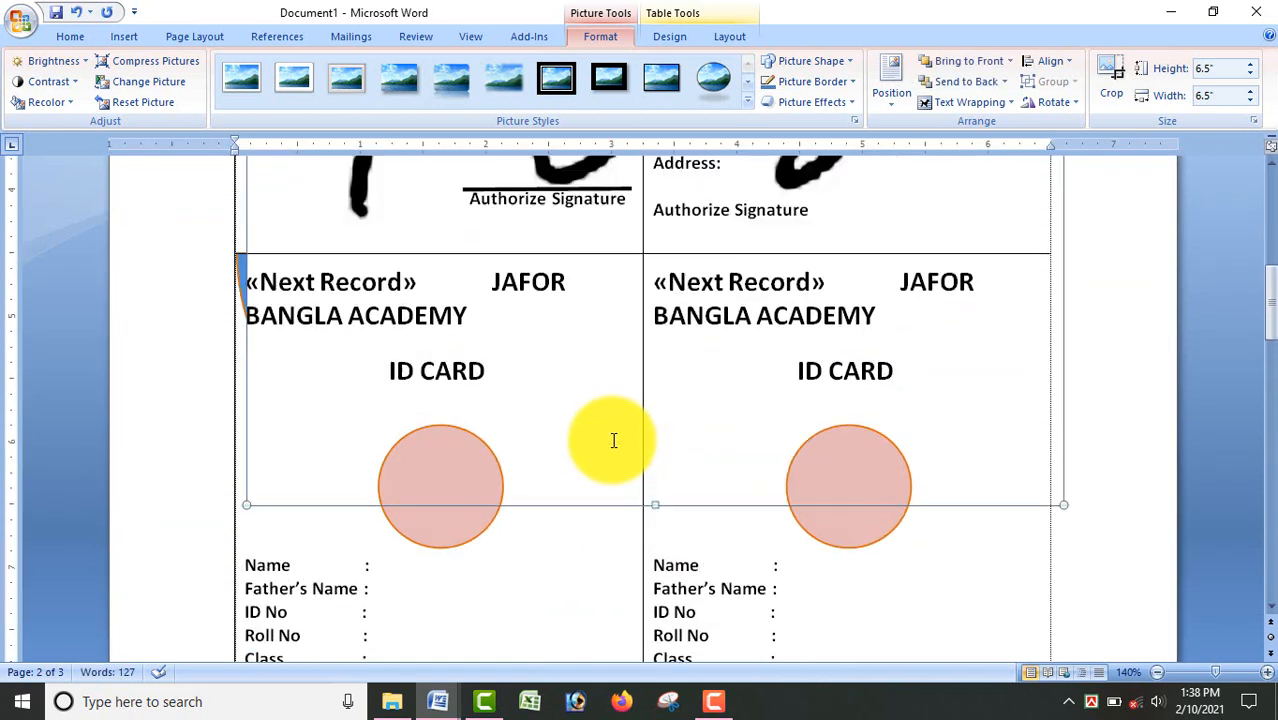
scroll(614, 440, "up", 6)
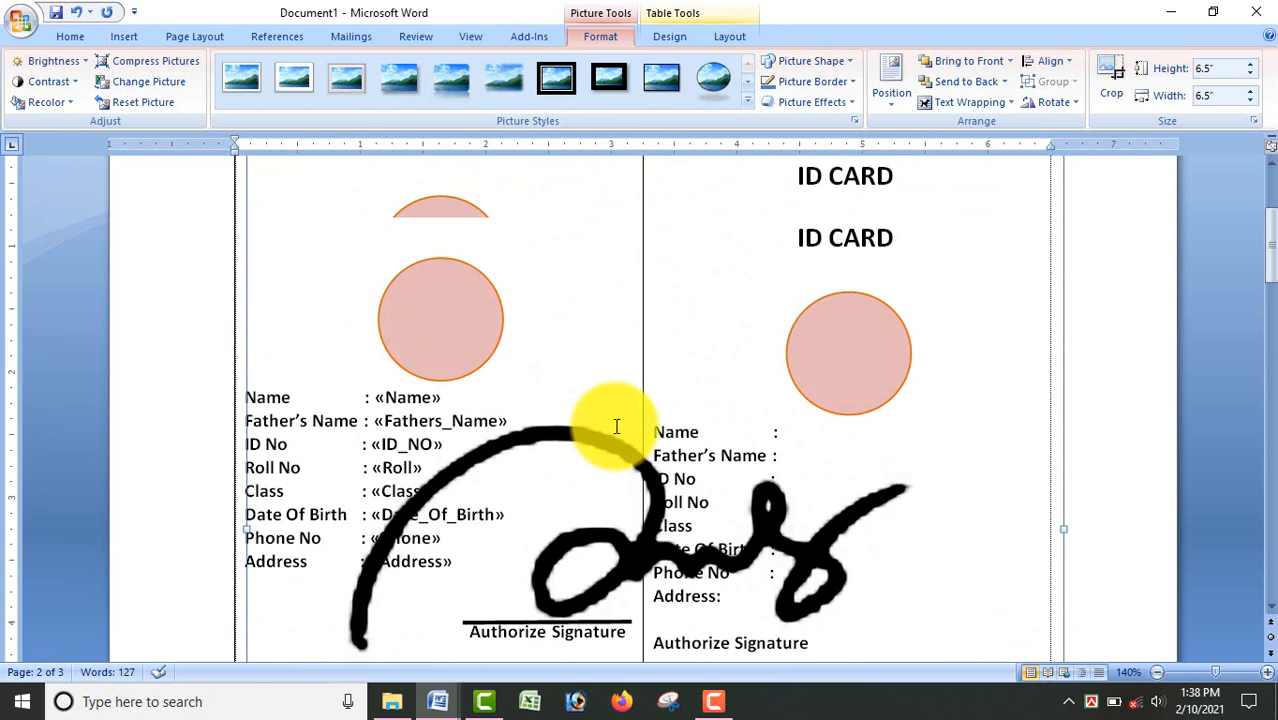
scroll(617, 427, "up", 3)
mouse_move(1062, 307)
left_mouse_down()
mouse_move(683, 465)
mouse_move(478, 583)
mouse_move(356, 630)
left_mouse_up()
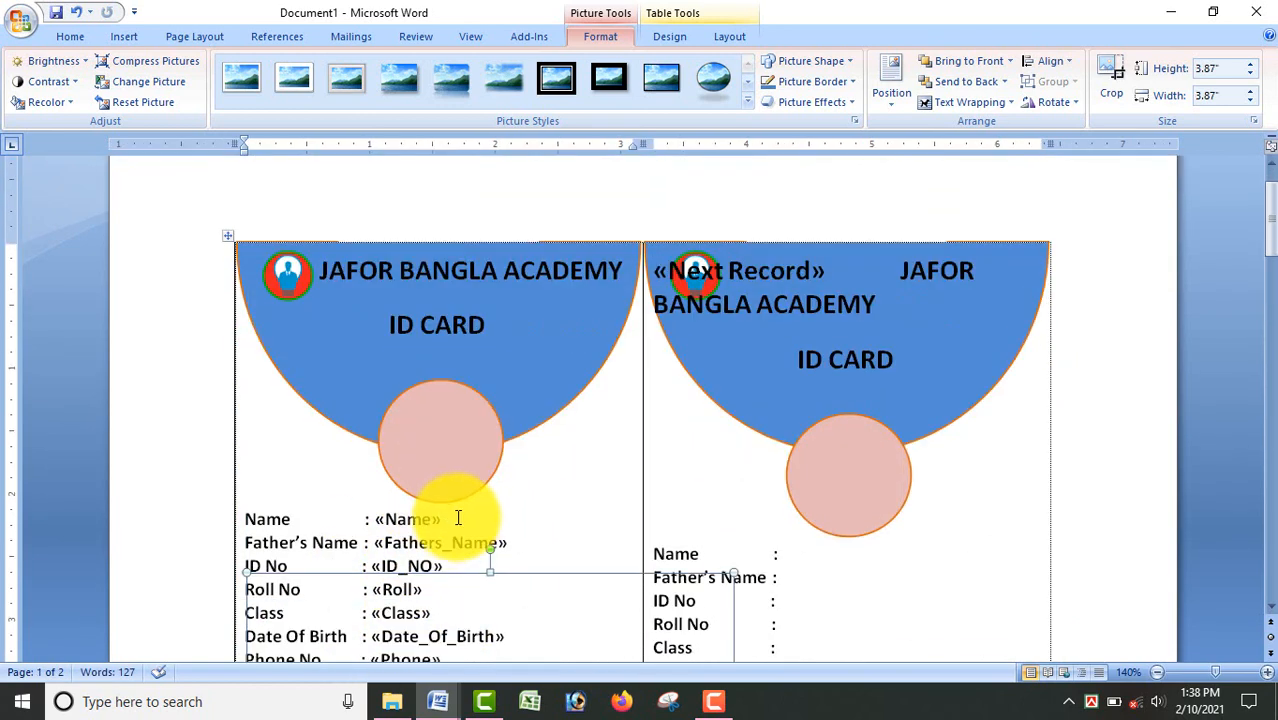
scroll(458, 517, "down", 5)
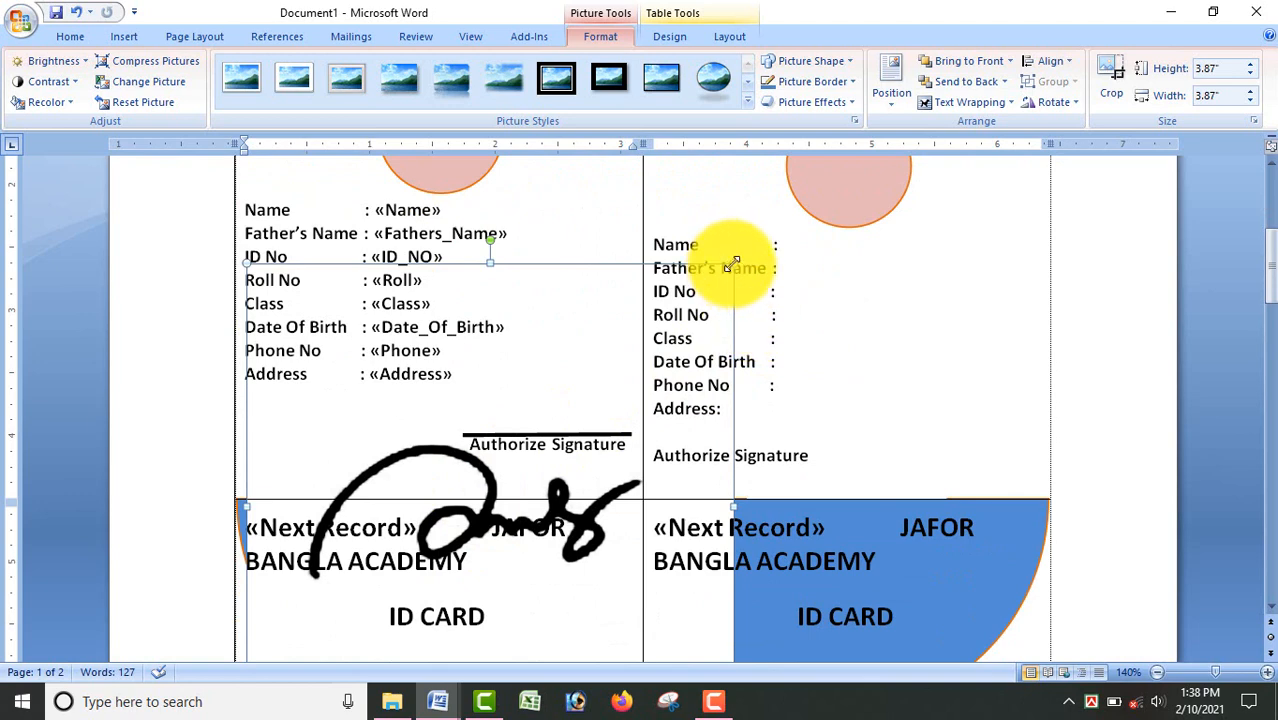
mouse_move(735, 262)
left_mouse_down()
mouse_move(622, 337)
mouse_move(503, 464)
left_mouse_up()
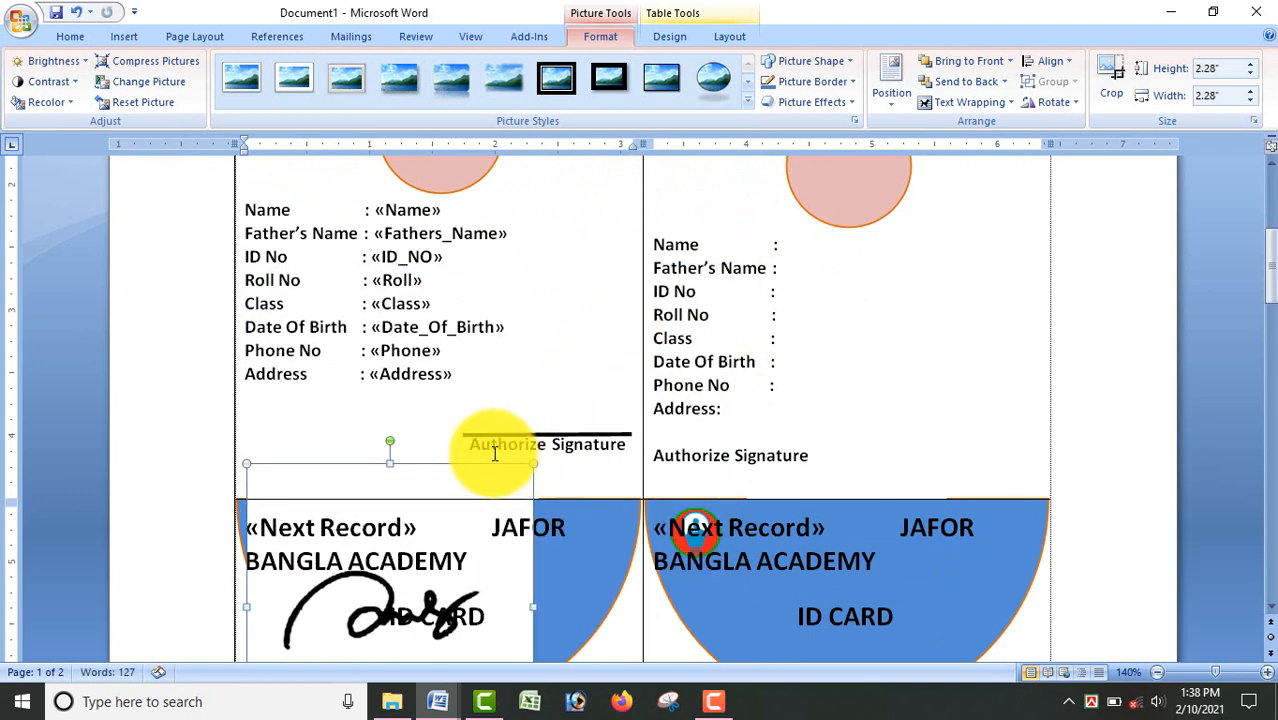
scroll(494, 453, "down", 3)
mouse_move(243, 564)
left_mouse_down()
mouse_move(362, 371)
mouse_move(405, 332)
left_mouse_up()
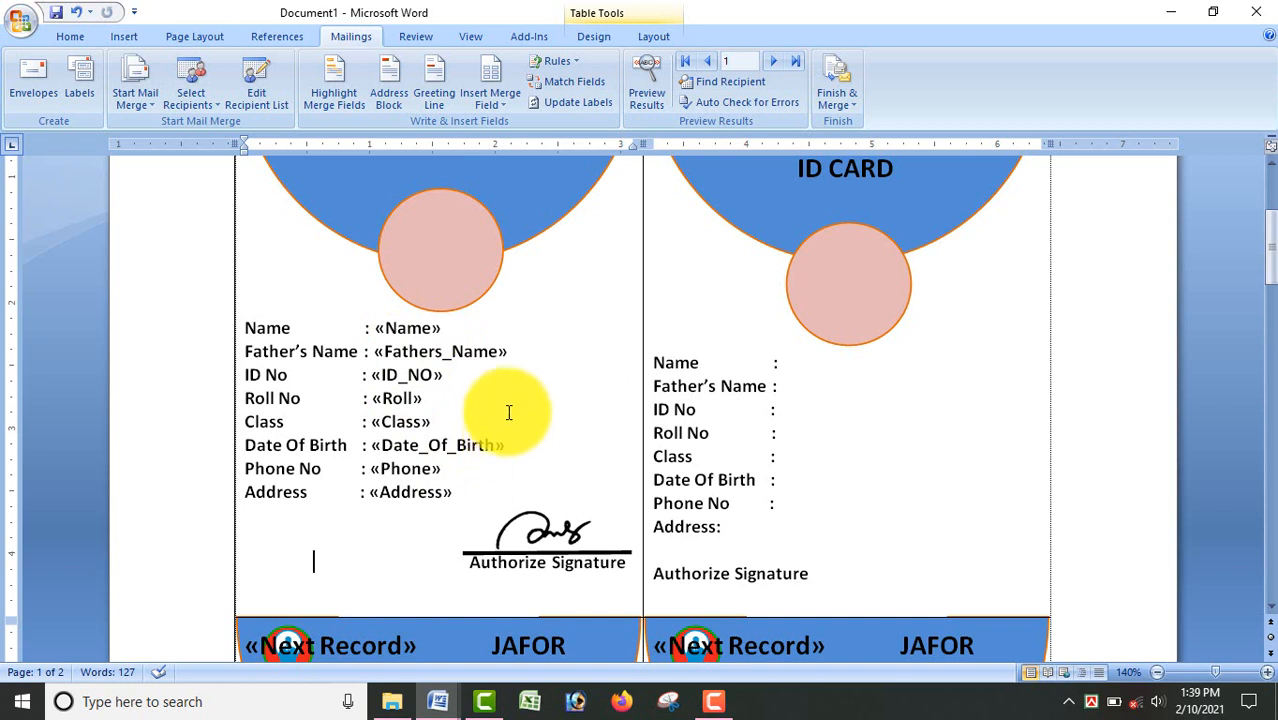
Update the labels to copy the first card's merge fields and signature to the other cards.
left_click(603, 106)
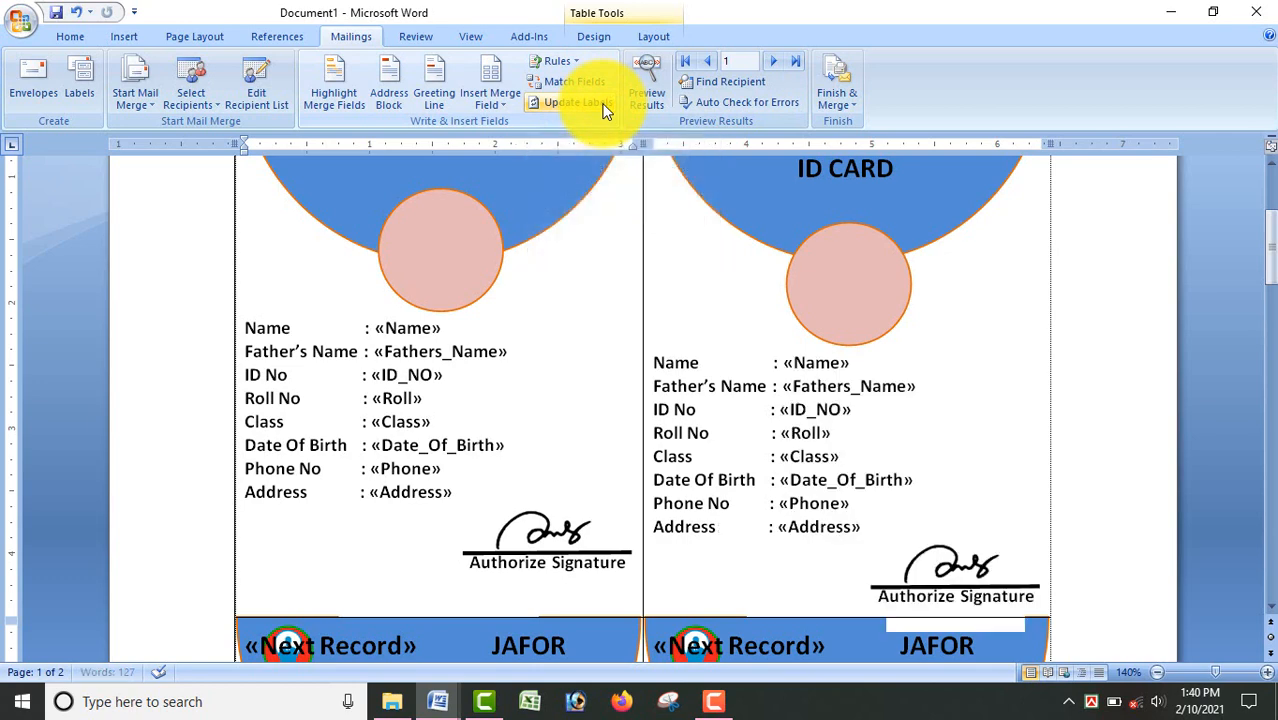
scroll(835, 528, "down", 1)
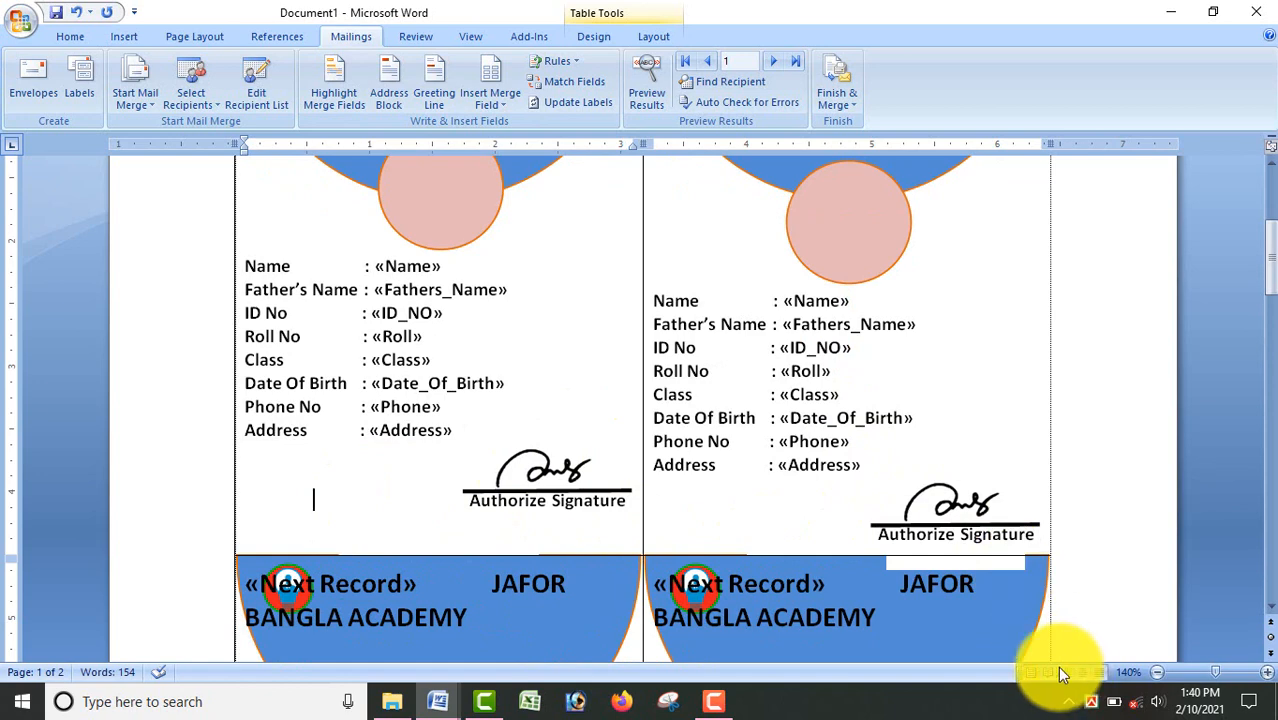
scroll(907, 650, "down", 2)
scroll(860, 630, "up", 2)
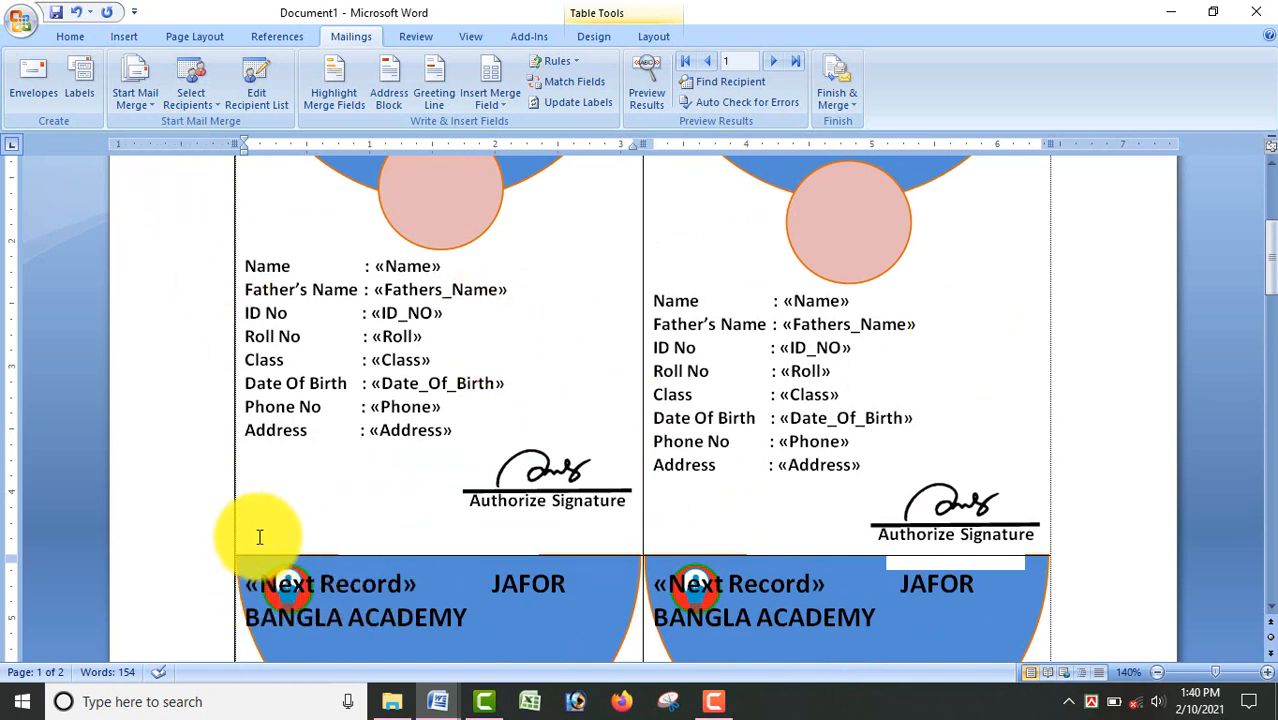
Draw a rectangle about 3.25" by 0.19" across the bottom of the first card and fill it with Dark Blue, Text 2, Lighter 40%.
left_click(139, 38)
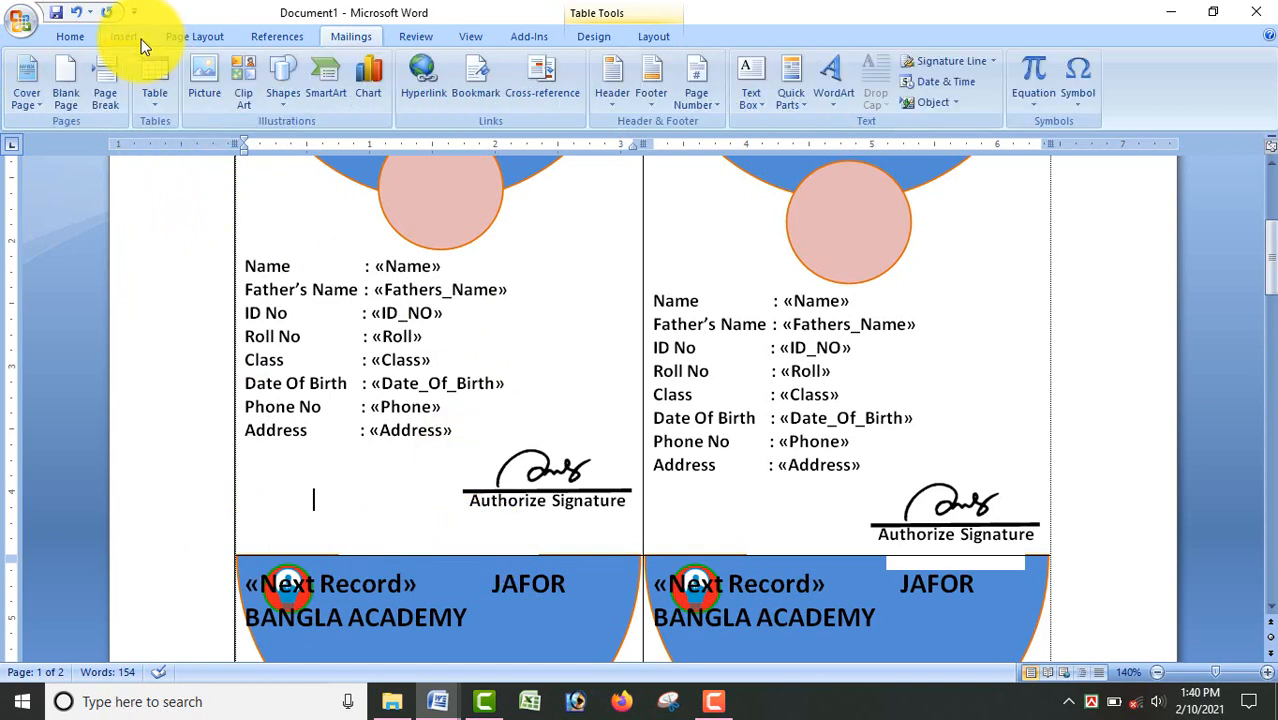
left_click(268, 83)
left_click(355, 143)
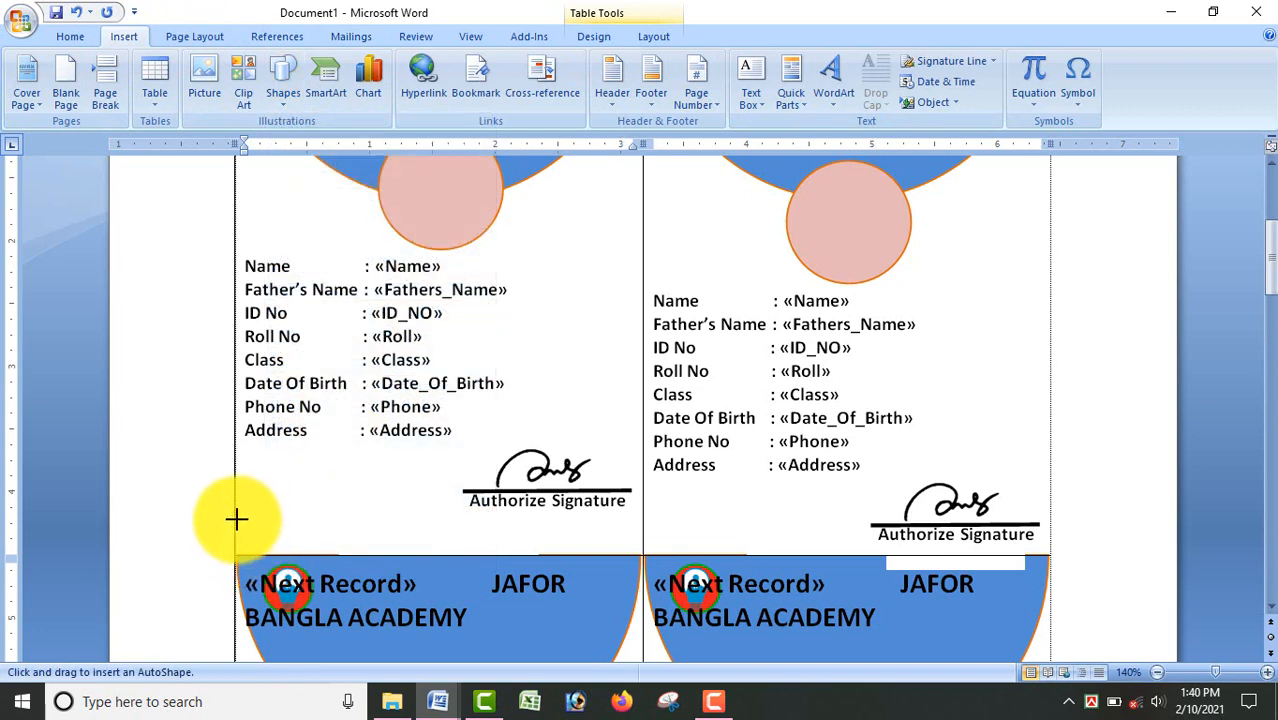
left_click_drag(236, 519, 641, 543)
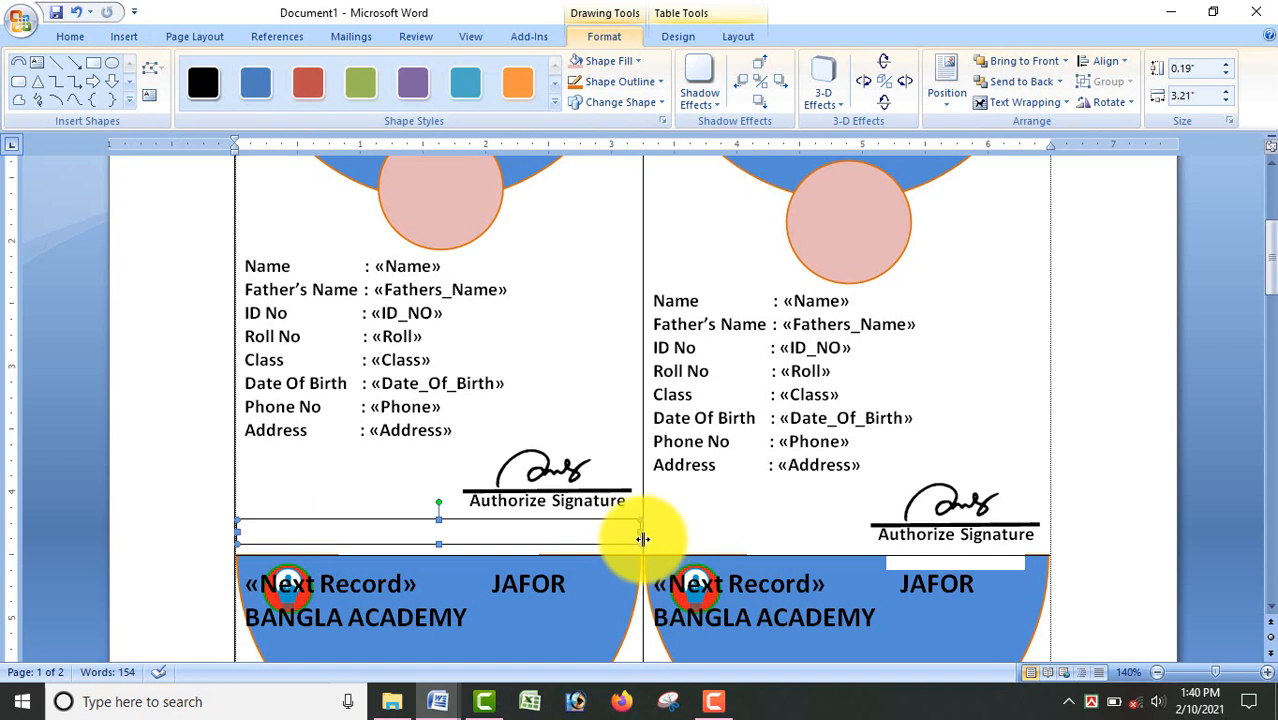
left_click_drag(650, 530, 650, 530)
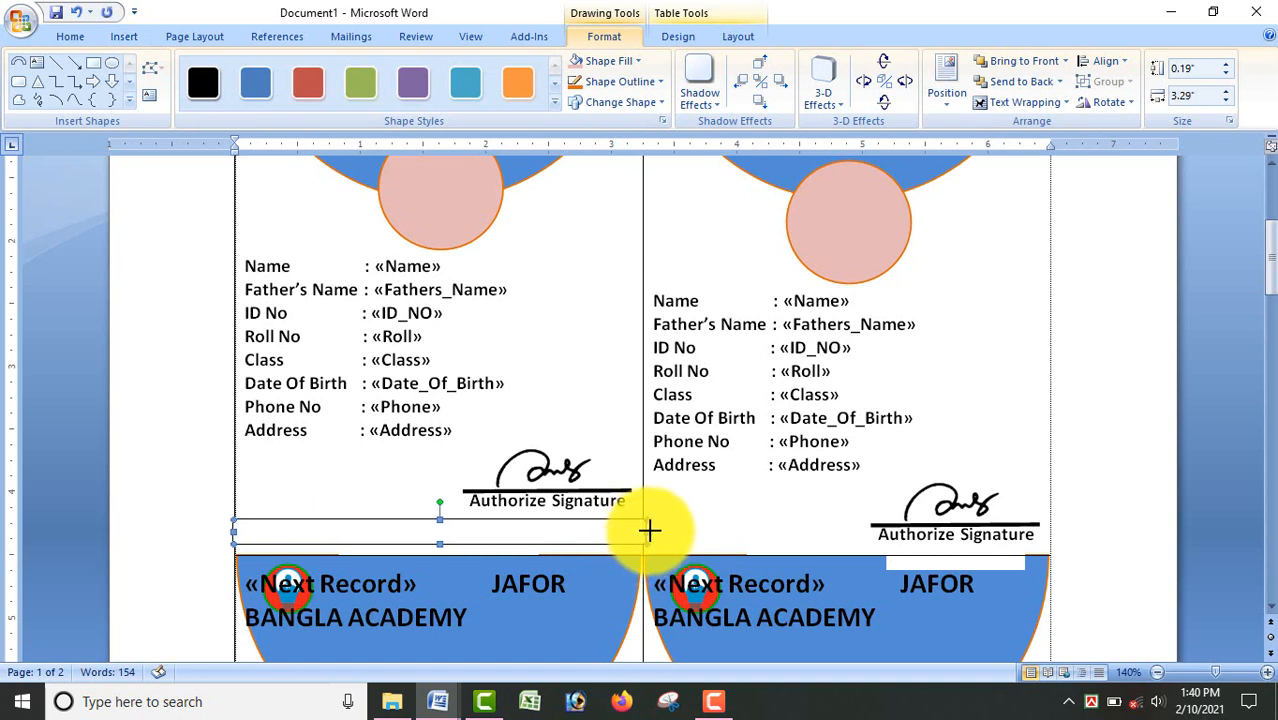
left_click_drag(232, 532, 237, 532)
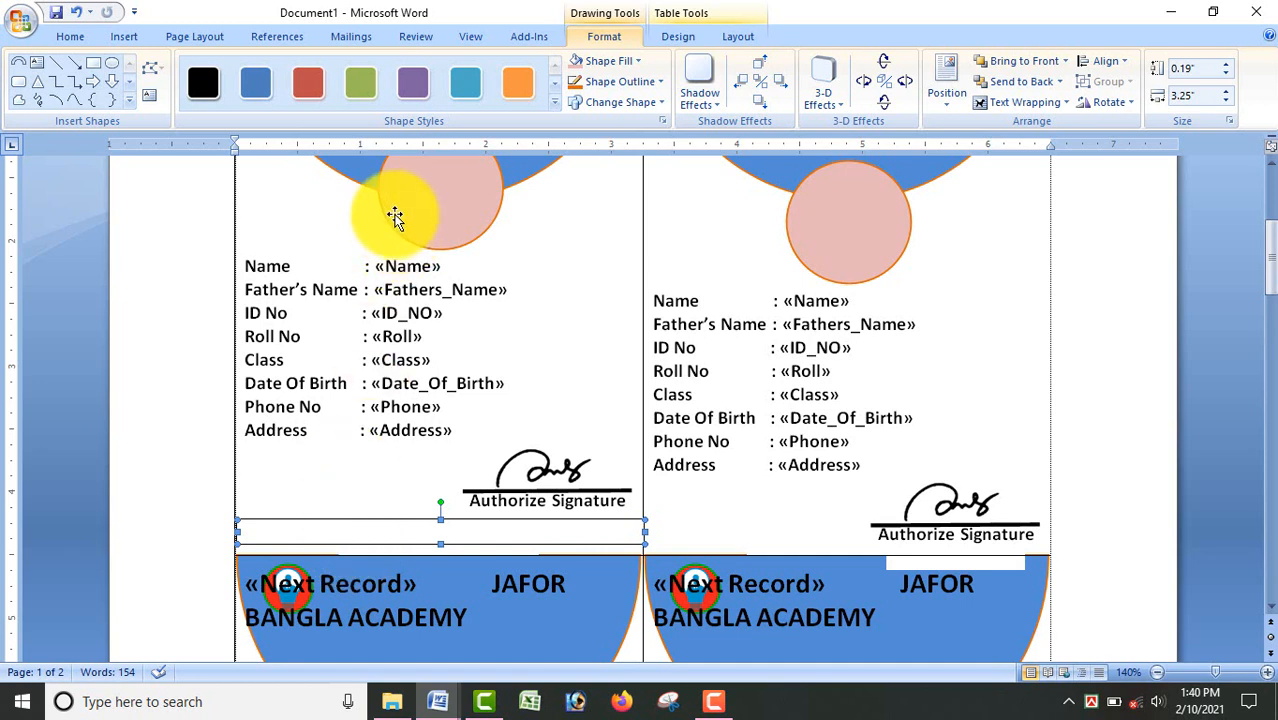
left_click(637, 62)
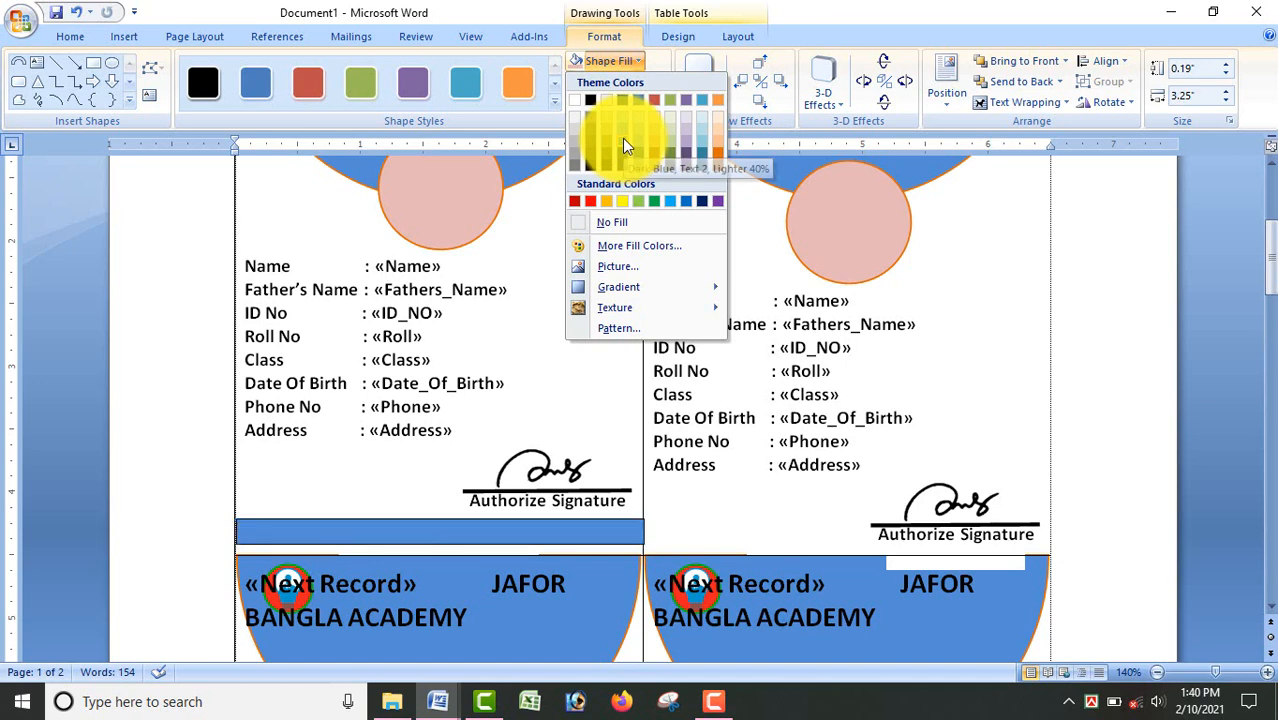
left_click(622, 130)
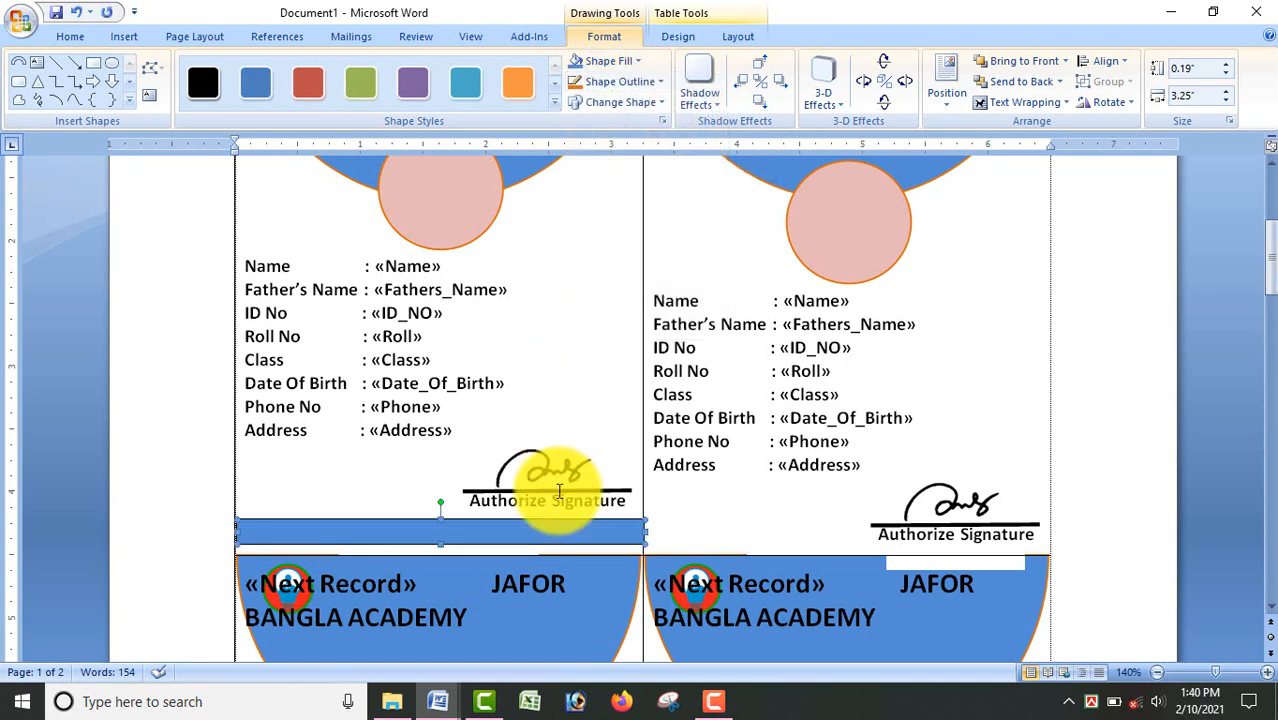
Update the labels to copy the blue bottom bar to all cards and preview the merged results.
scroll(556, 512, "up", 1)
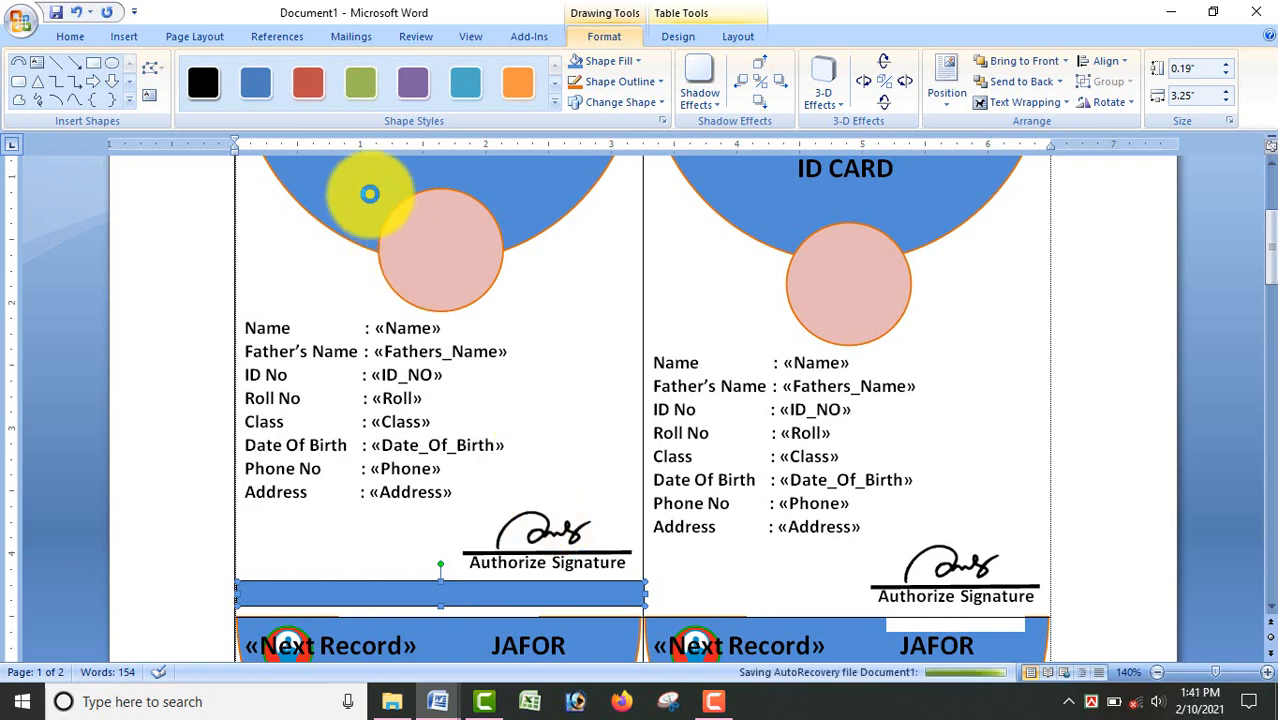
left_click(342, 38)
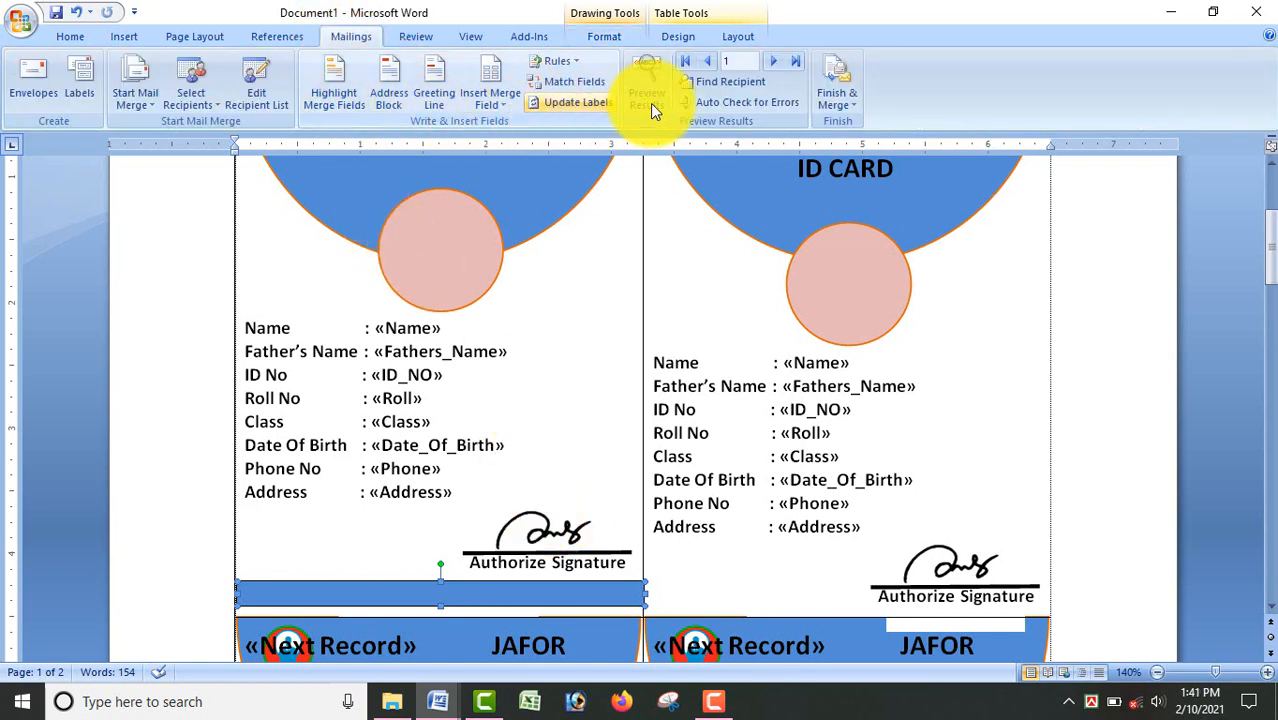
left_click(590, 103)
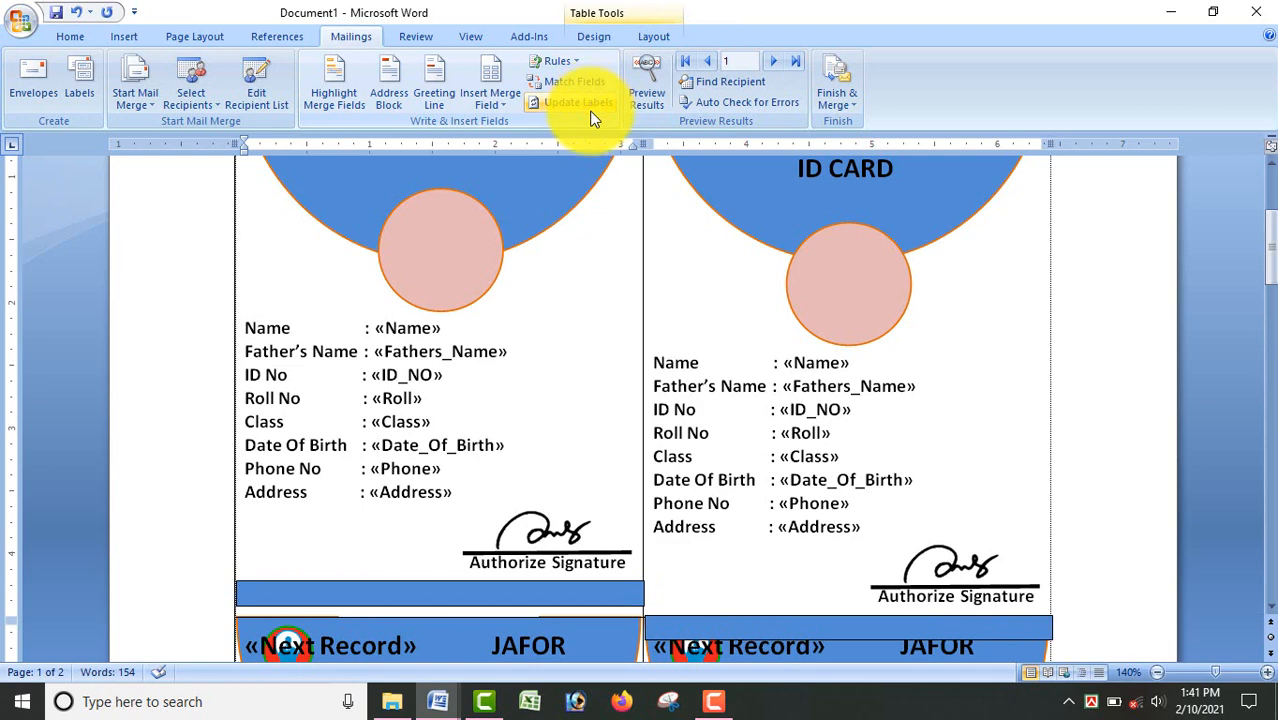
left_click(648, 95)
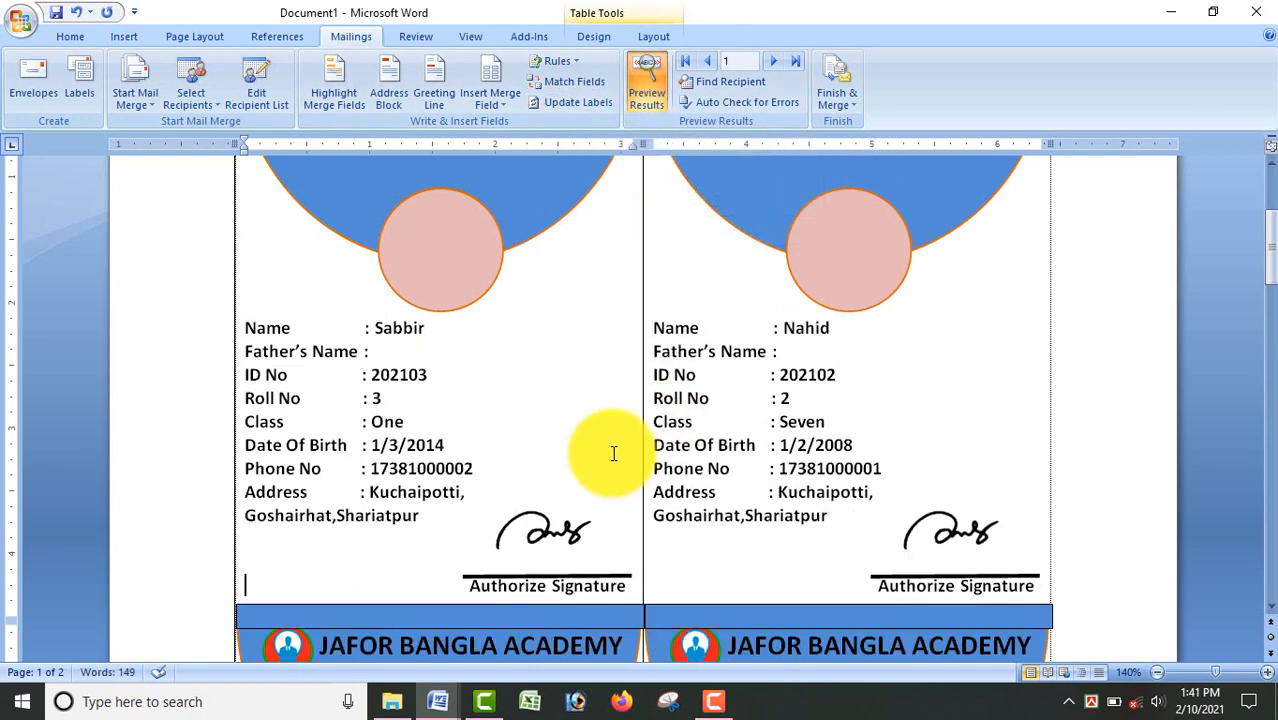
Look over the previewed cards on the page, checking the student details, Father's Name line, signatures and blue bottom bars.
scroll(525, 443, "up", 1)
scroll(522, 441, "up", 1)
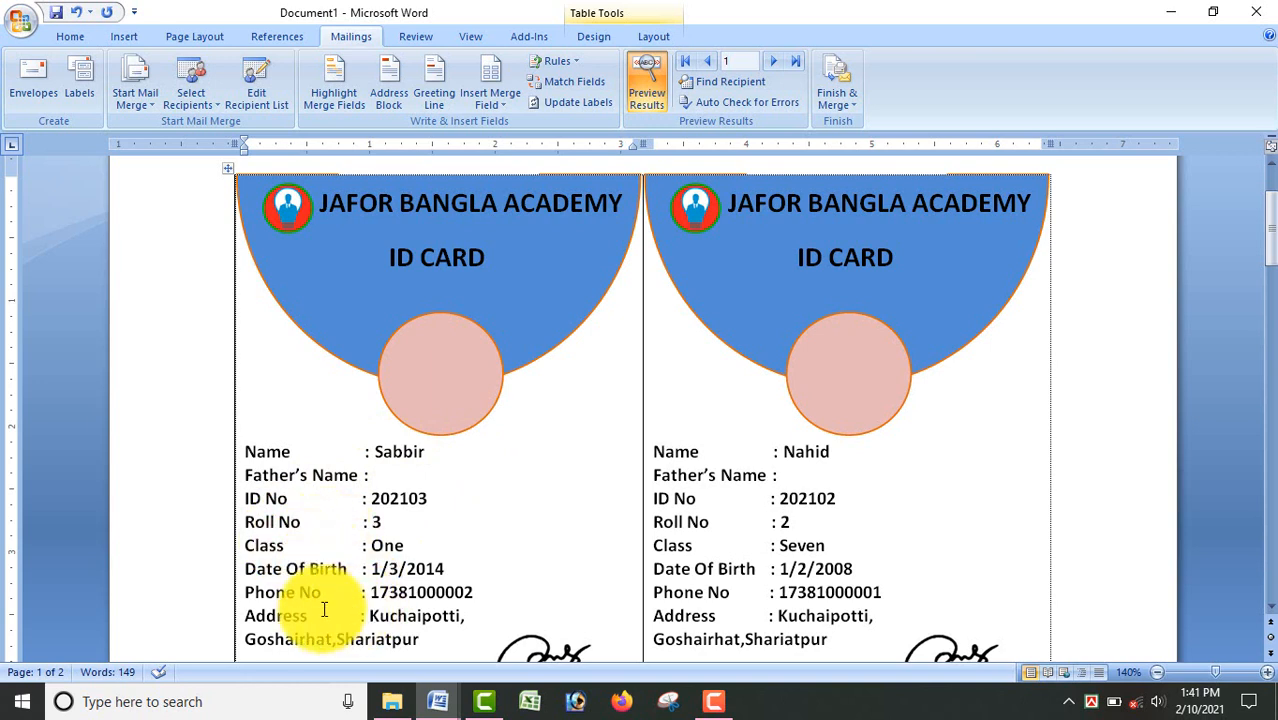
scroll(360, 615, "down", 1)
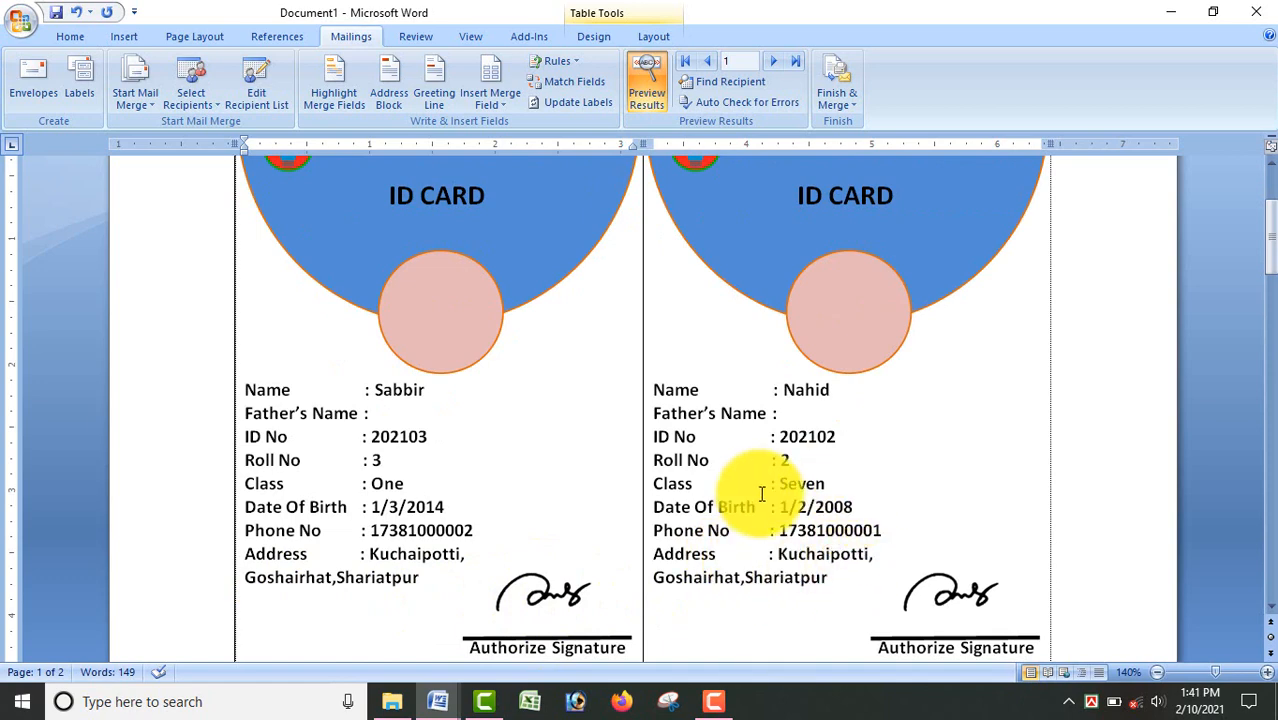
scroll(762, 494, "down", 1)
scroll(766, 494, "up", 1)
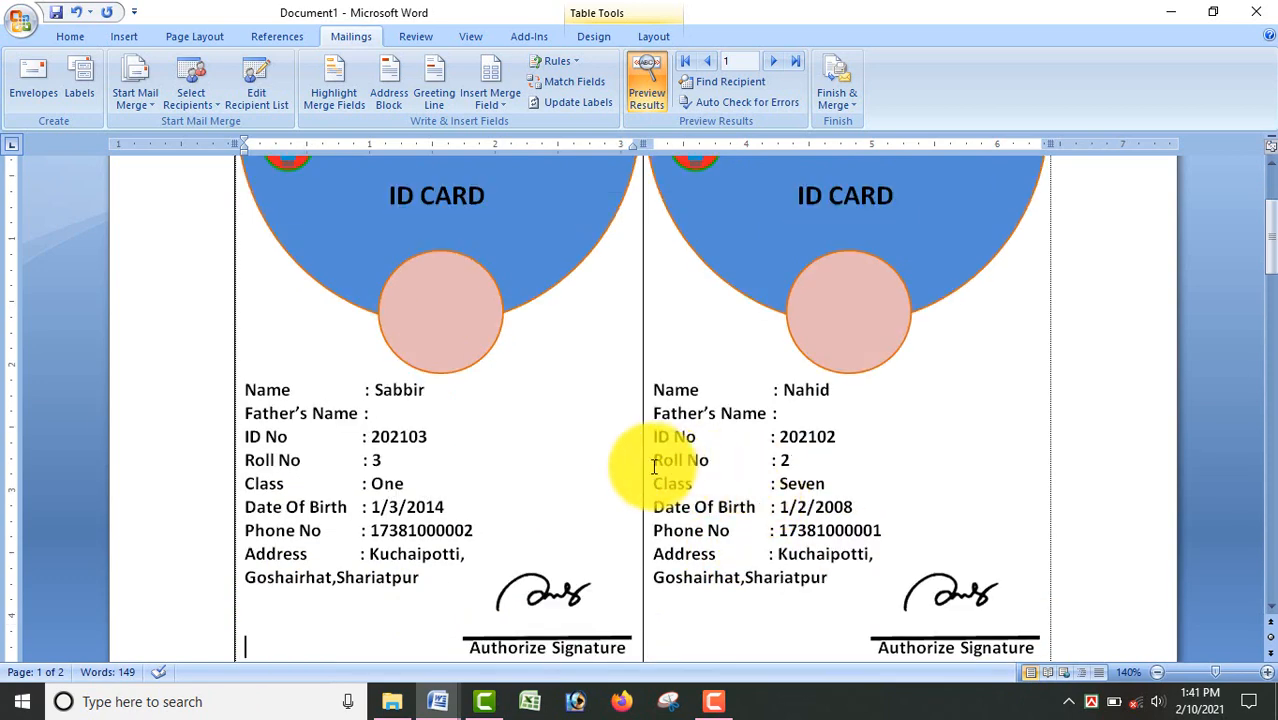
scroll(400, 492, "up", 1)
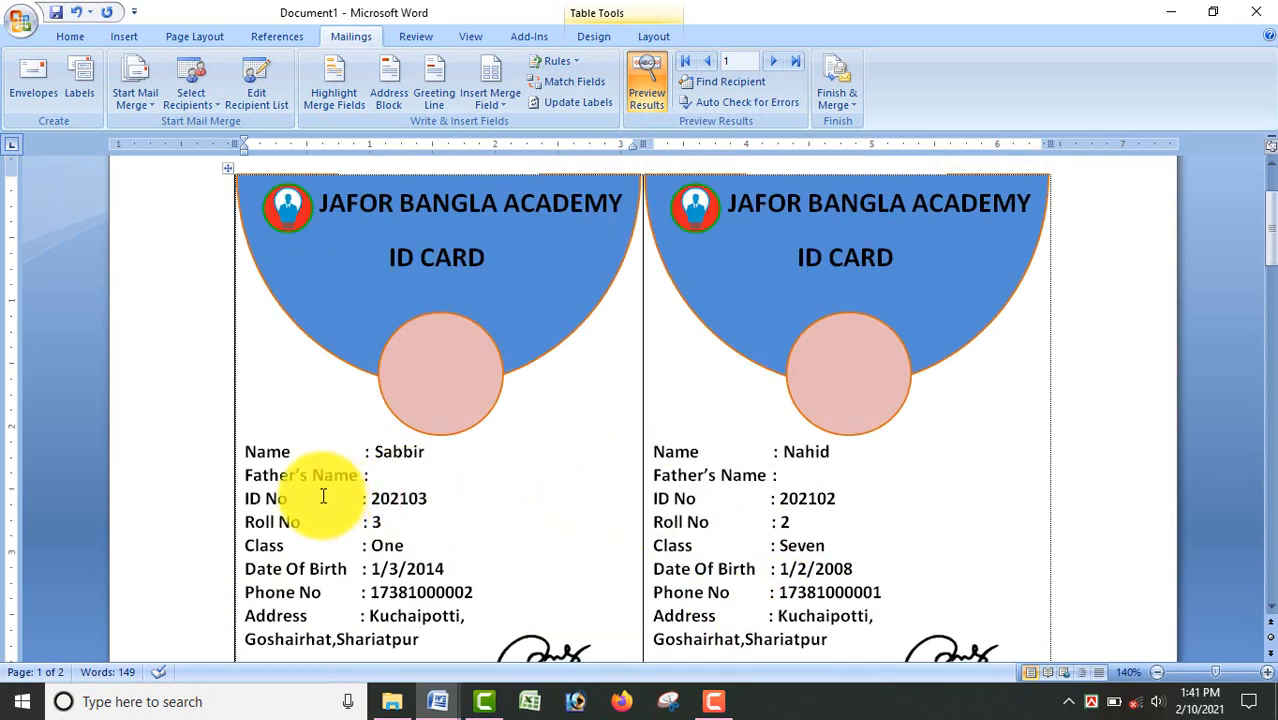
left_click(390, 477)
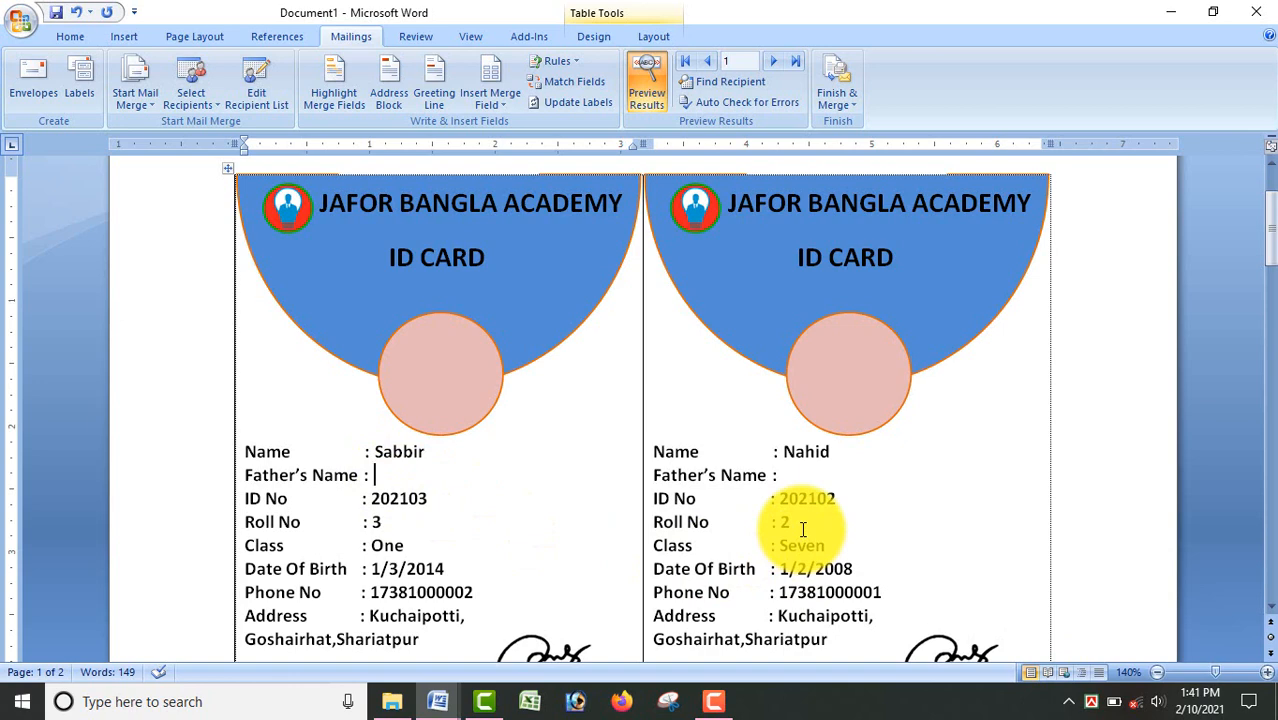
scroll(588, 506, "down", 7)
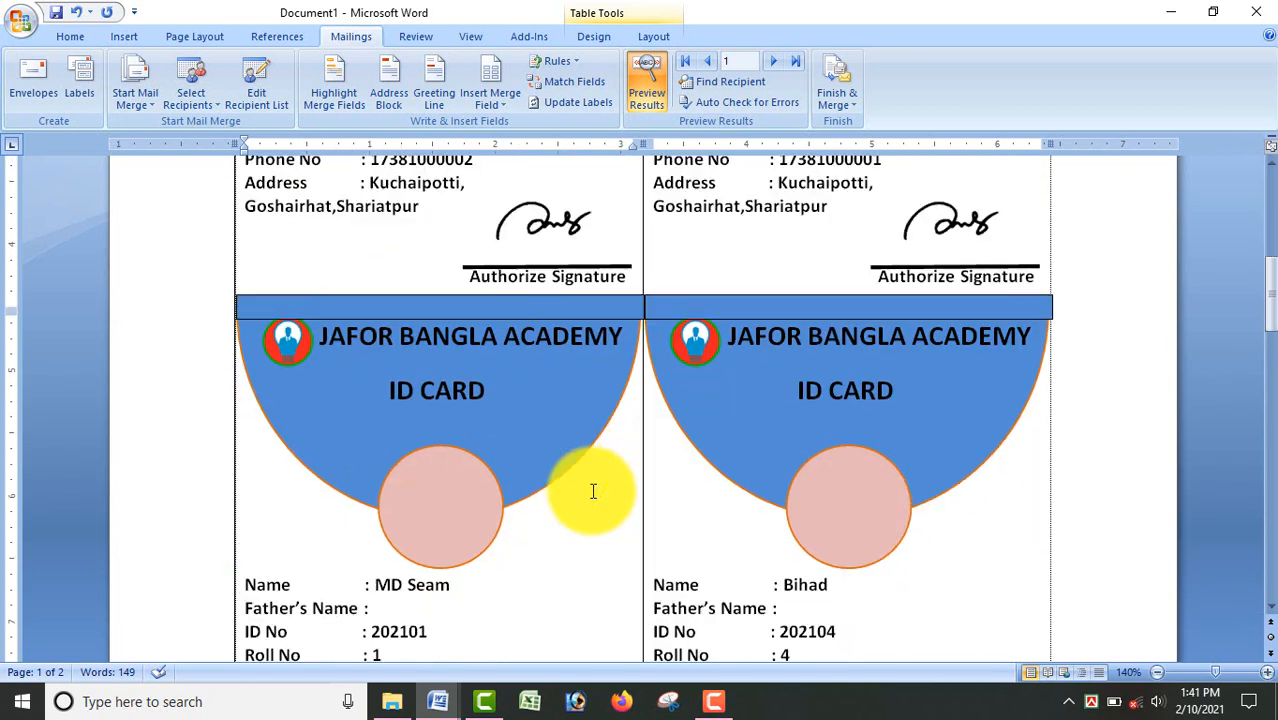
scroll(593, 491, "down", 8)
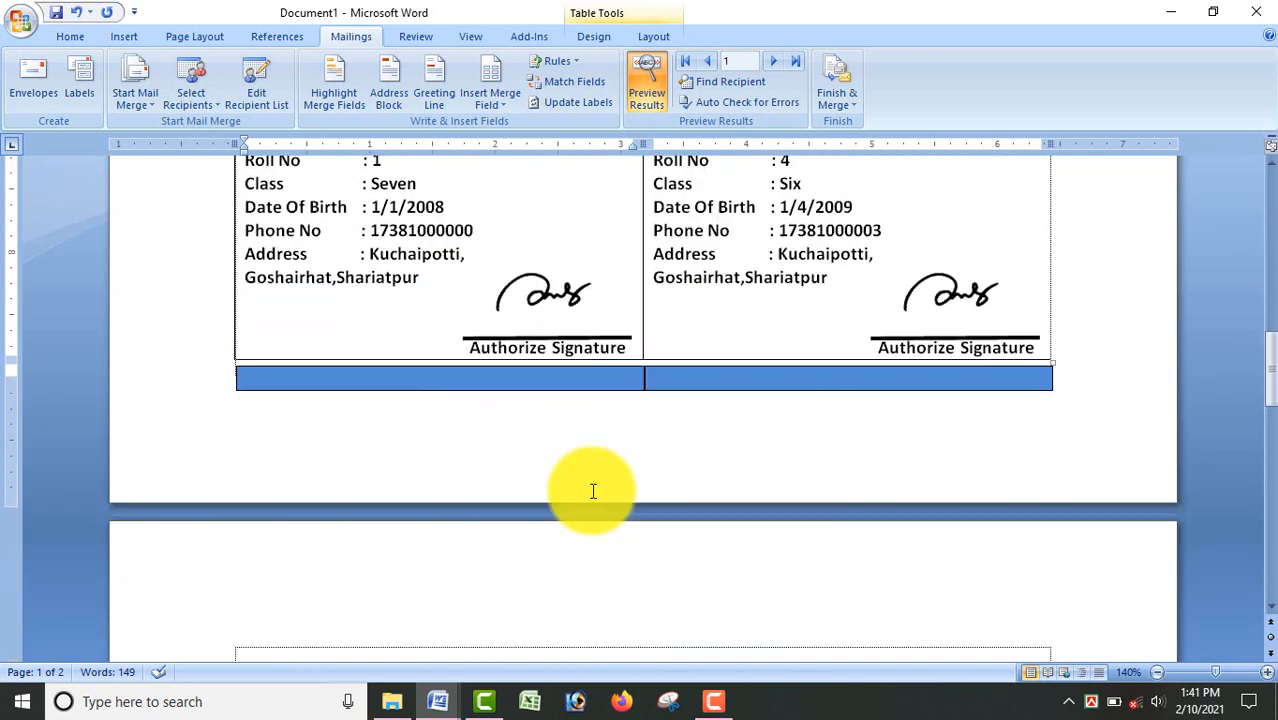
scroll(593, 491, "down", 2)
scroll(593, 491, "up", 10)
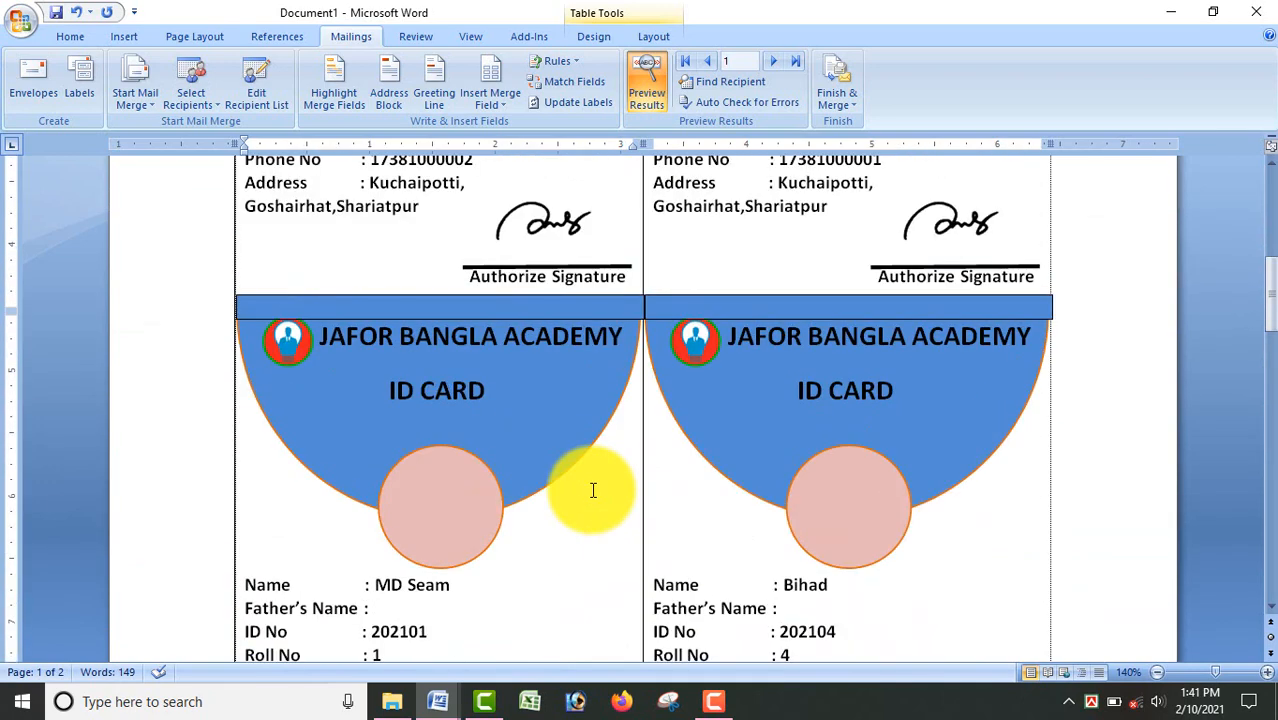
scroll(593, 491, "up", 10)
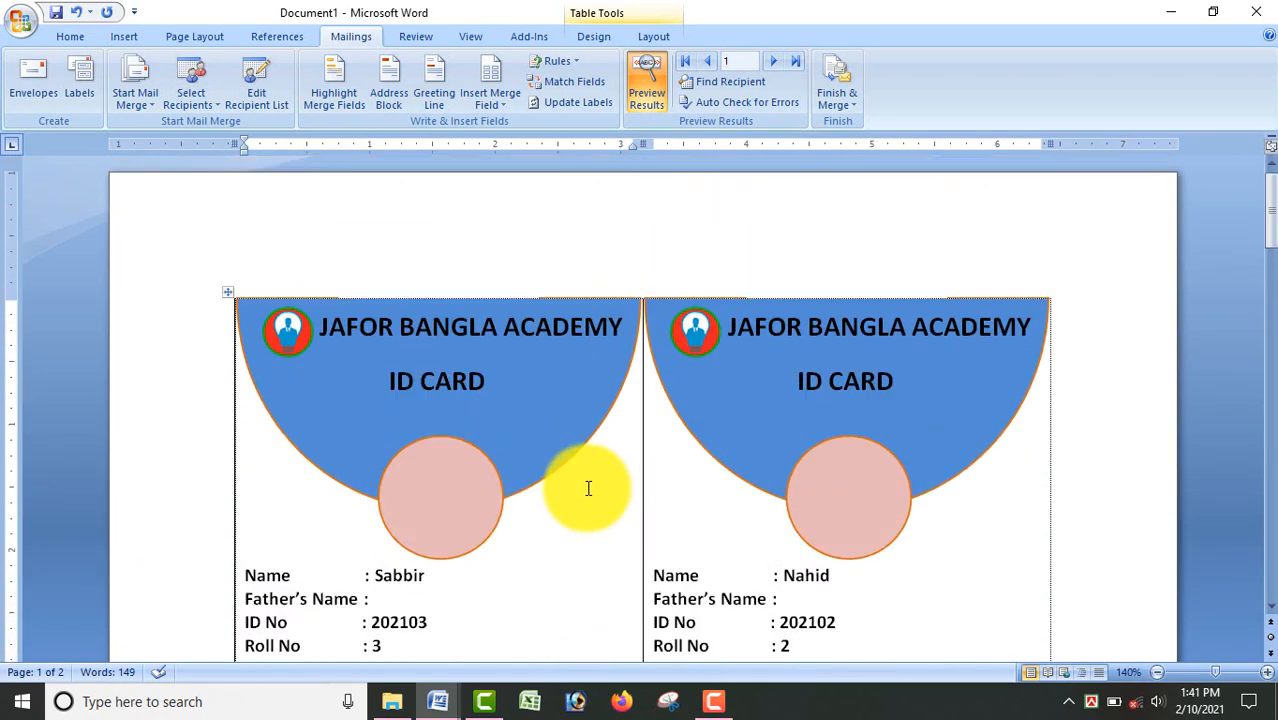
scroll(588, 488, "down", 5)
scroll(562, 456, "up", 3)
Fill the first card's photo circle with the matching student's picture on a yellow-teal background from the Student Id Card folder.
left_click(427, 383)
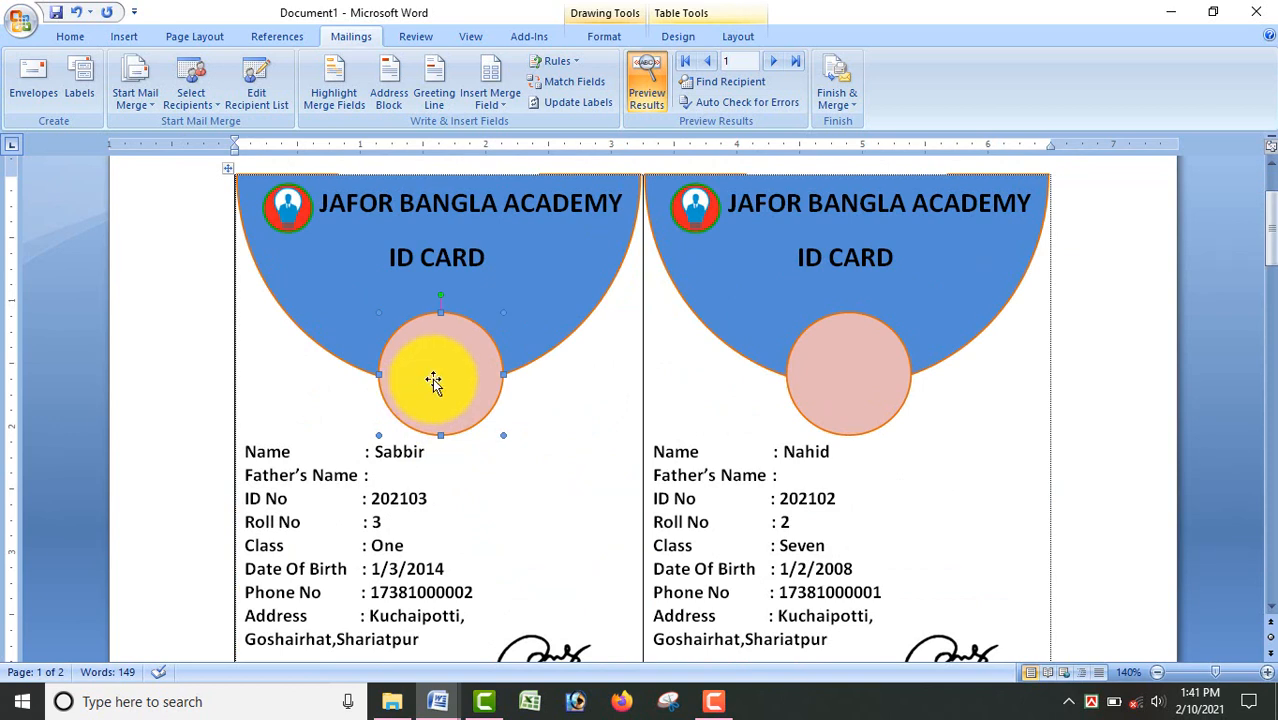
right_click(436, 369)
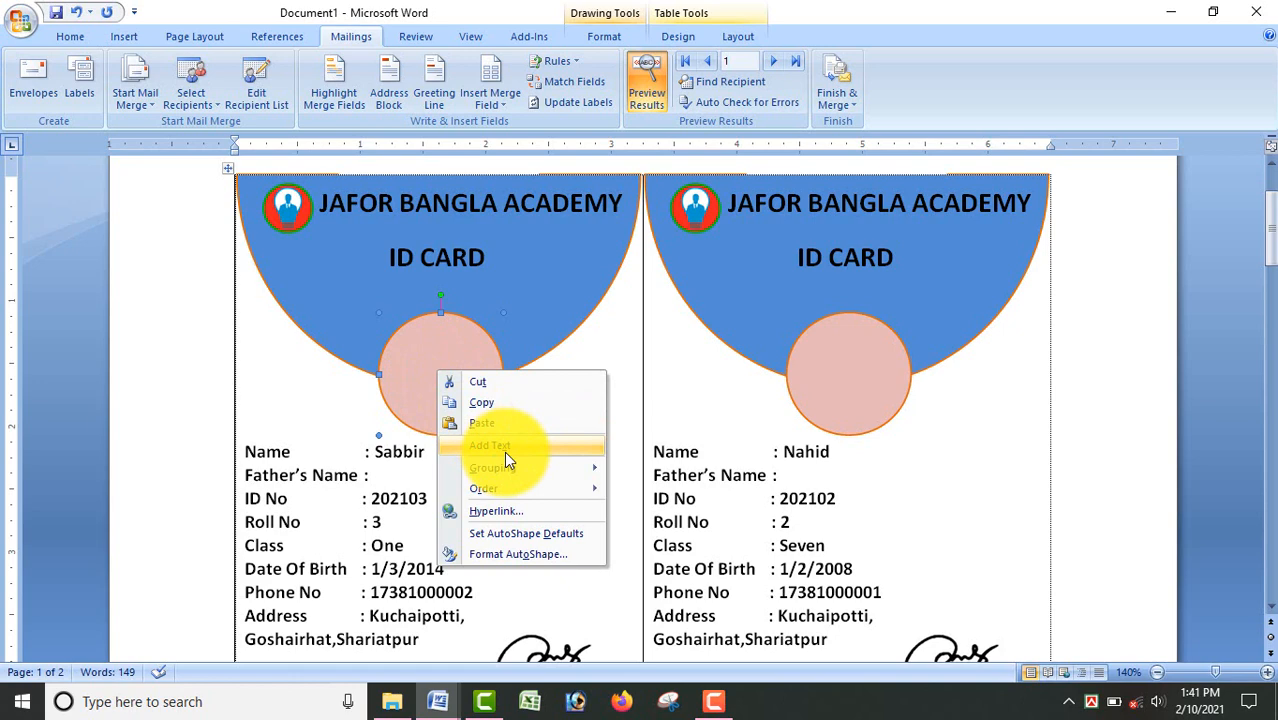
left_click(536, 556)
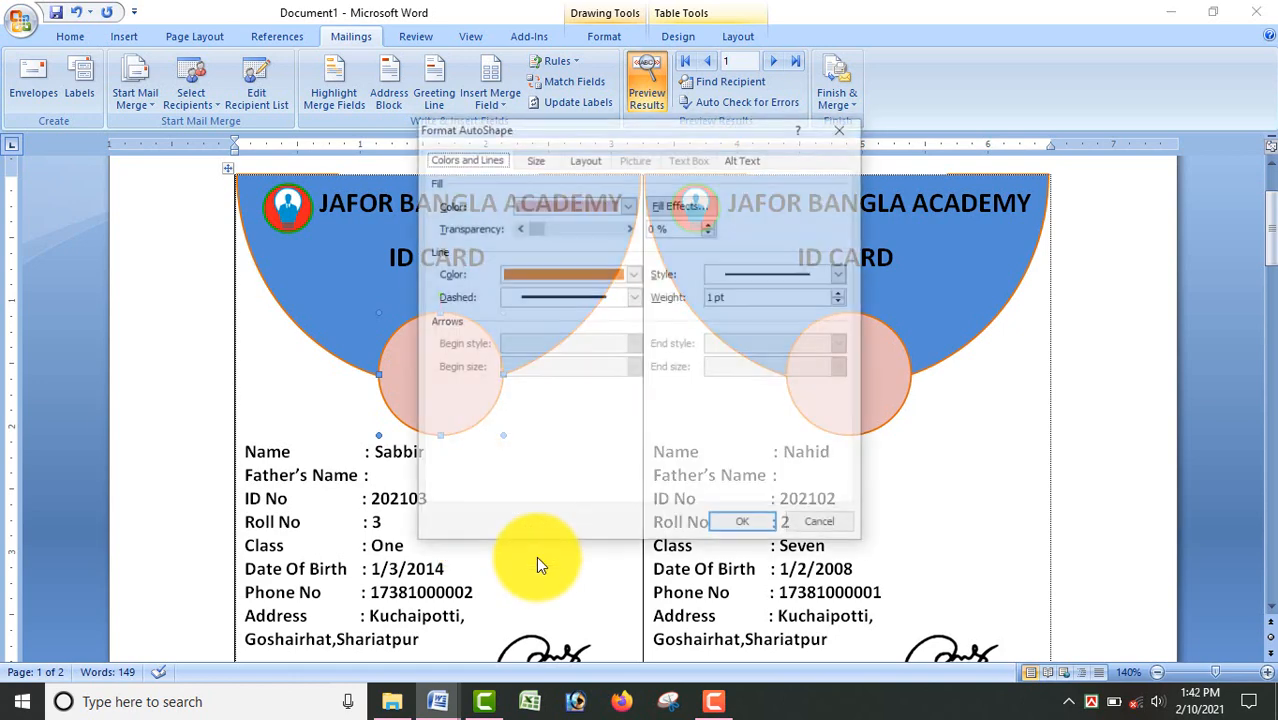
left_click(695, 206)
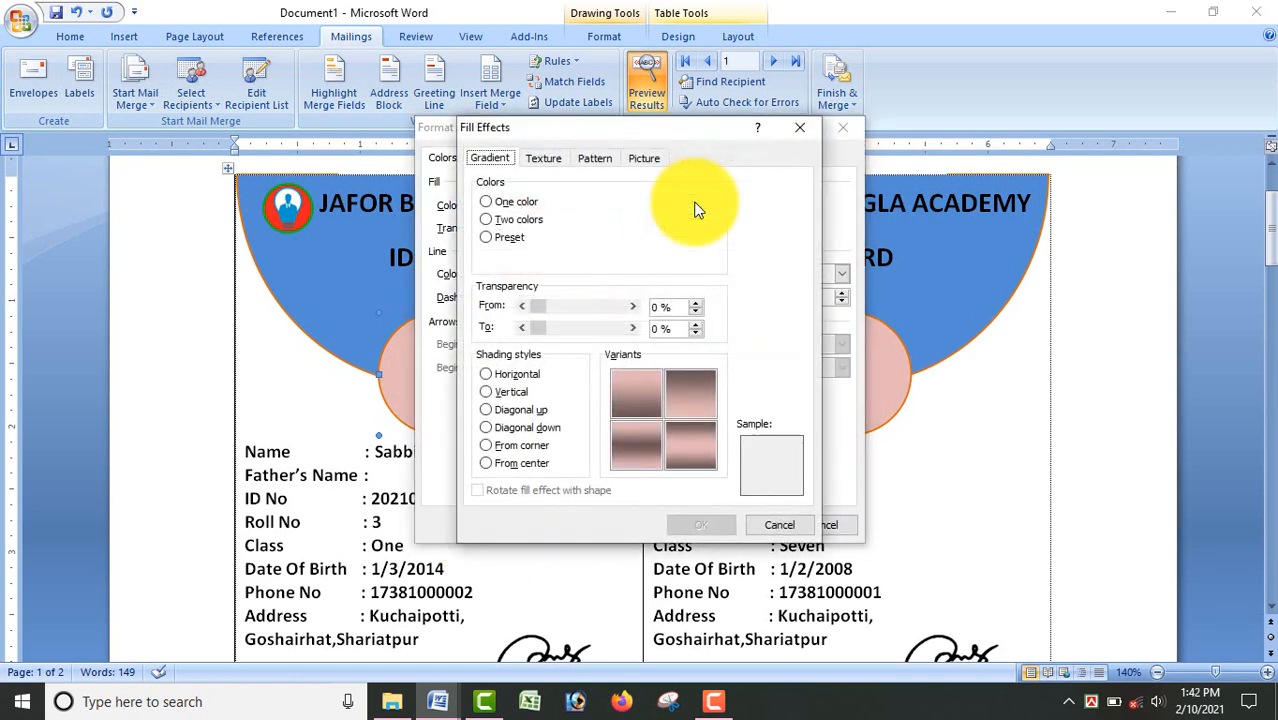
left_click(642, 160)
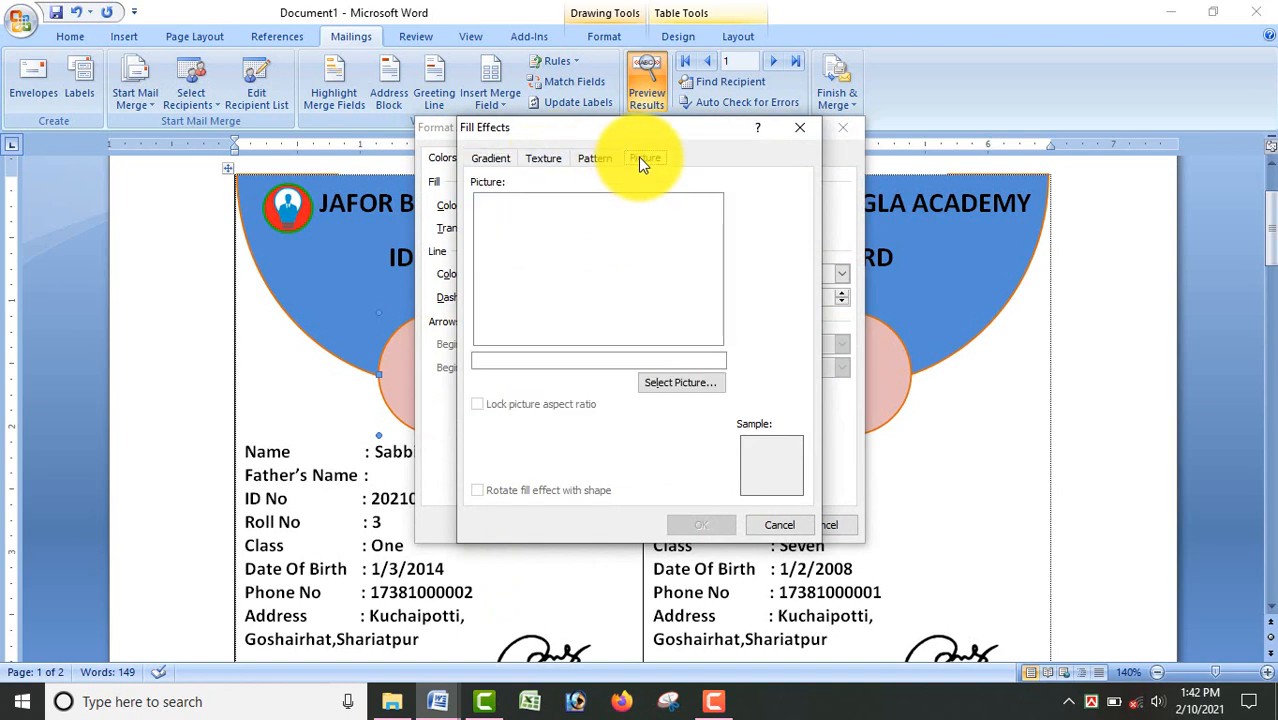
left_click(696, 384)
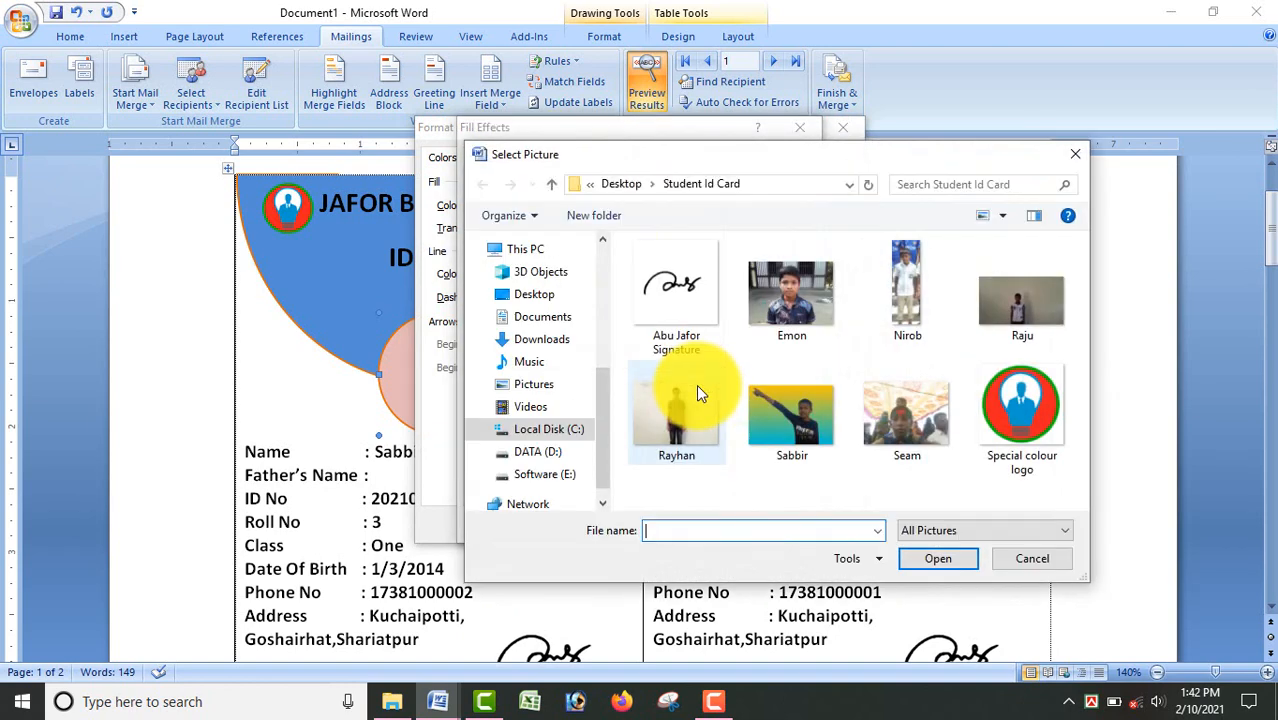
left_click(806, 418)
left_click(935, 559)
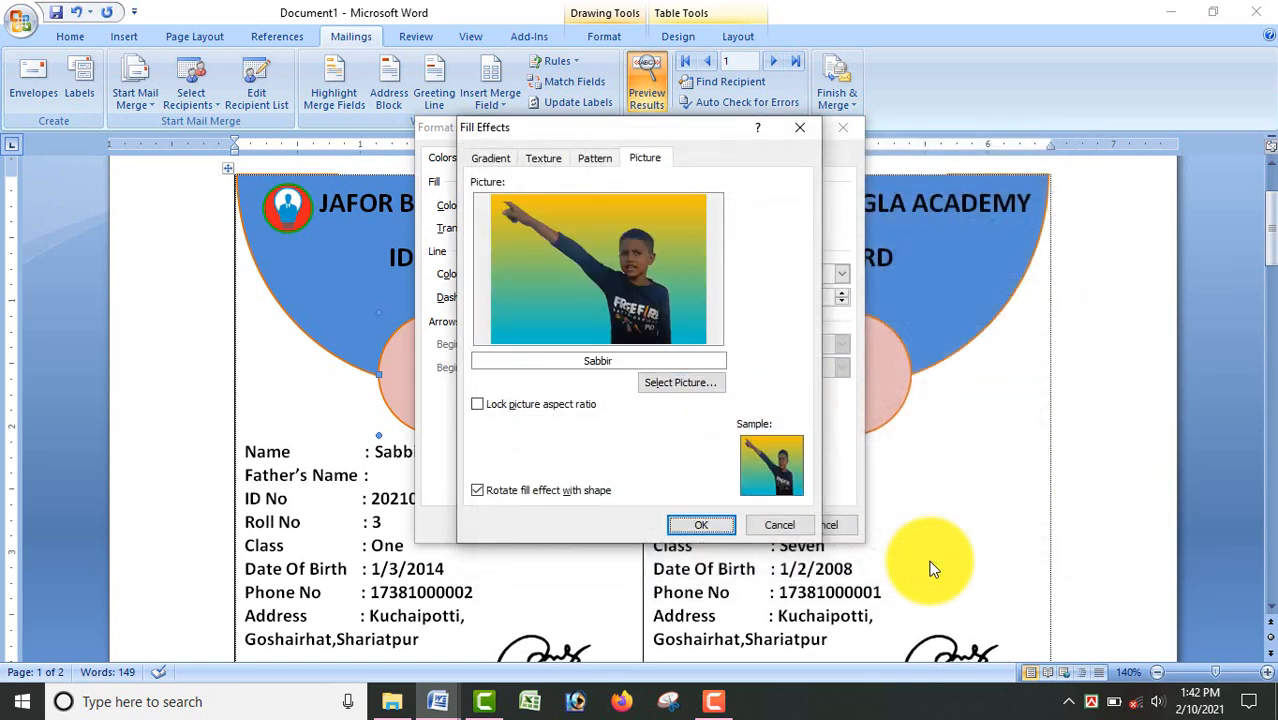
left_click(698, 524)
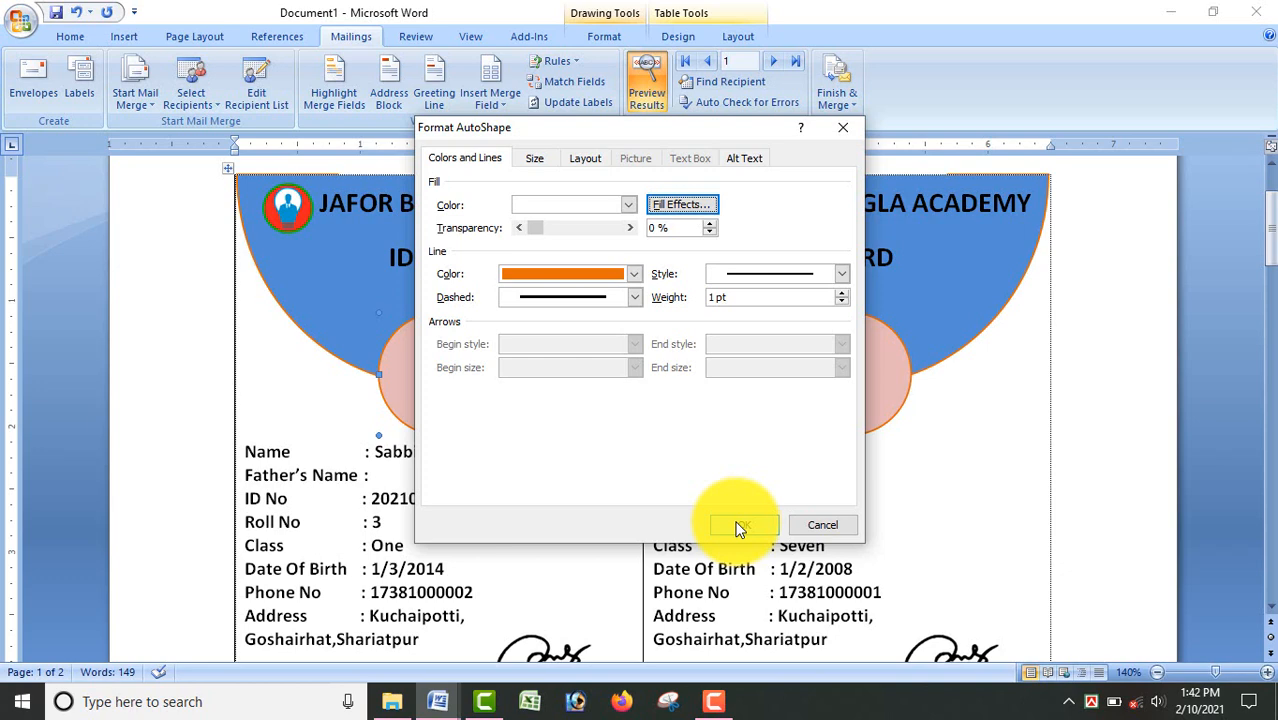
left_click(738, 526)
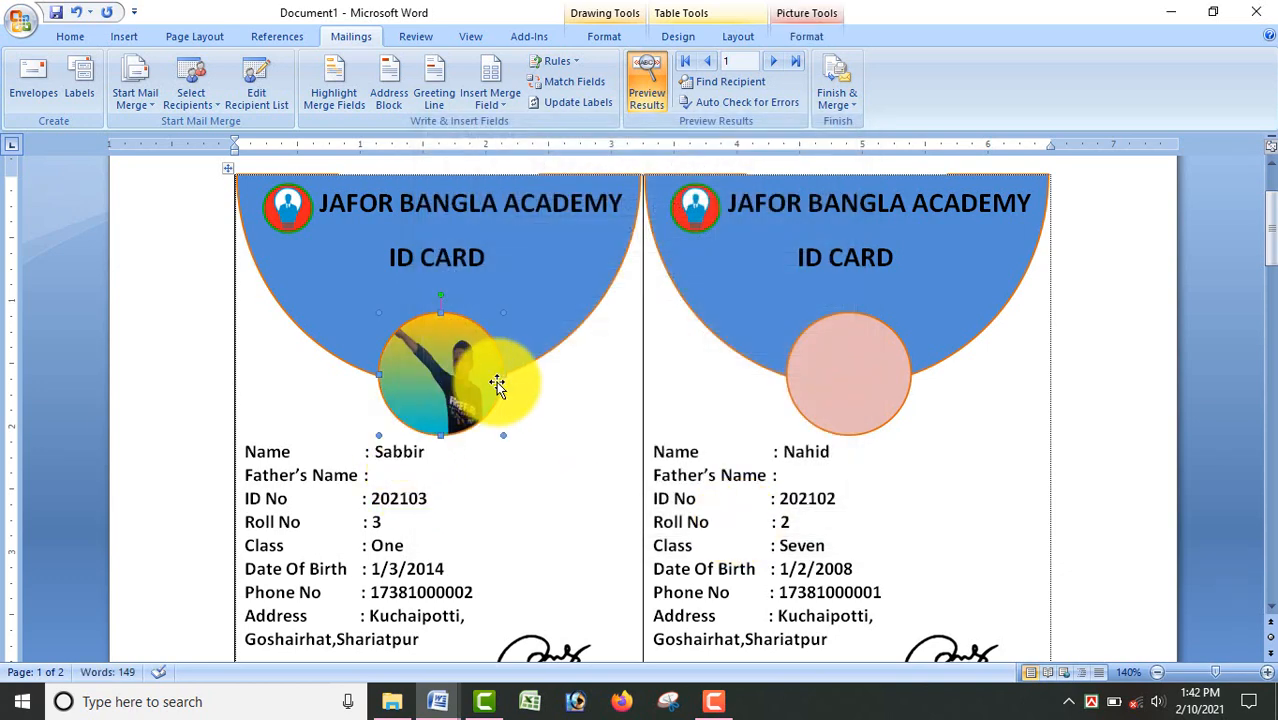
left_click(545, 391)
left_click(479, 386)
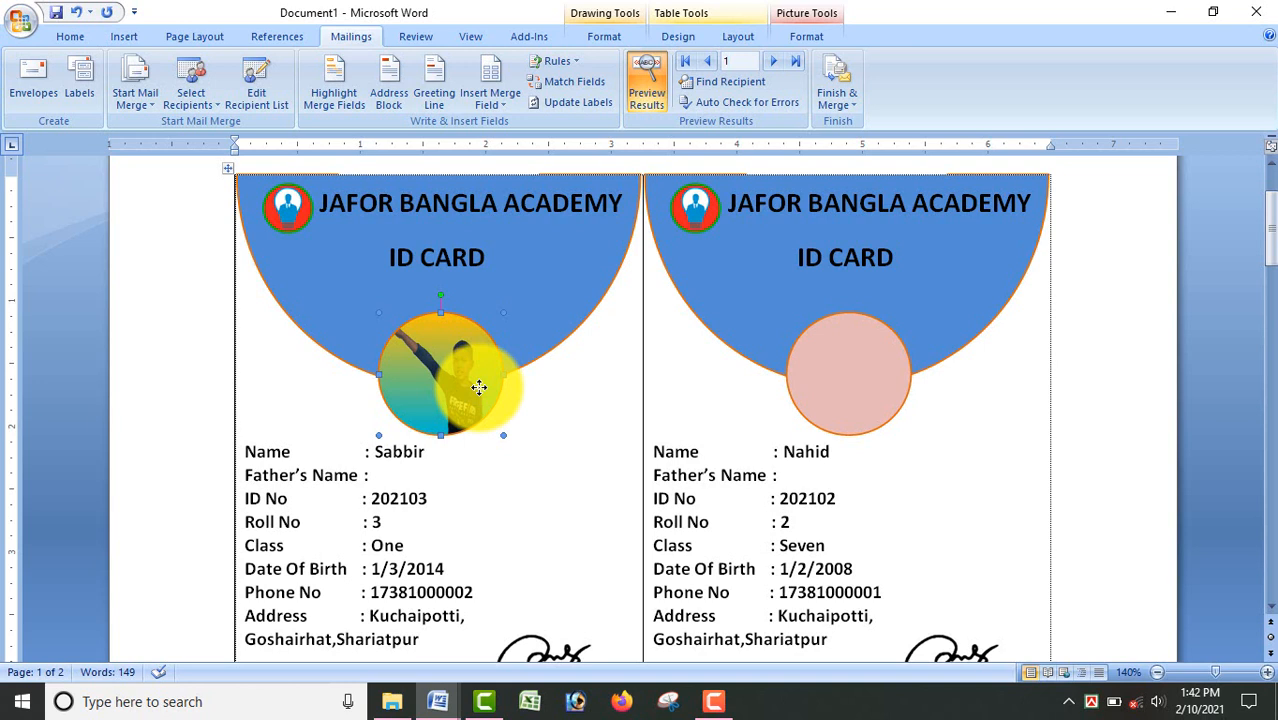
Fill the second card's photo circle with the close-up portrait of a boy in a dark shirt from the Student Id Card folder.
left_click(812, 380)
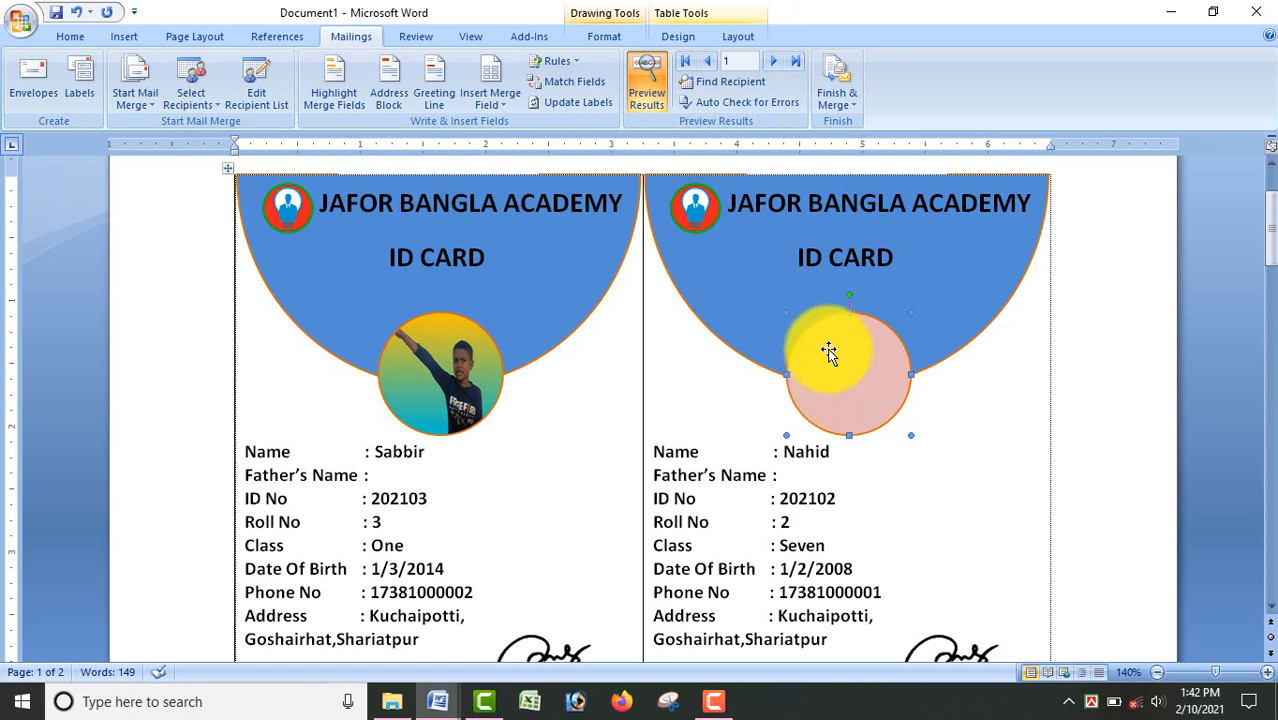
right_click(829, 352)
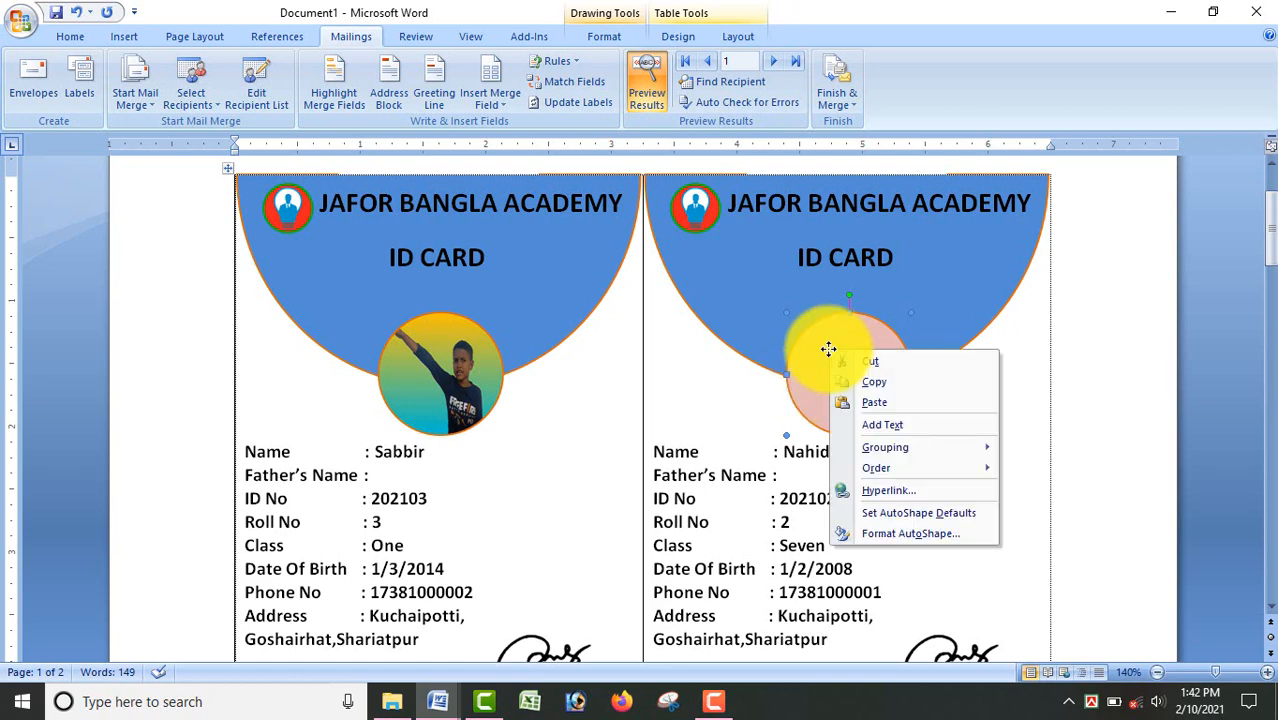
left_click(903, 537)
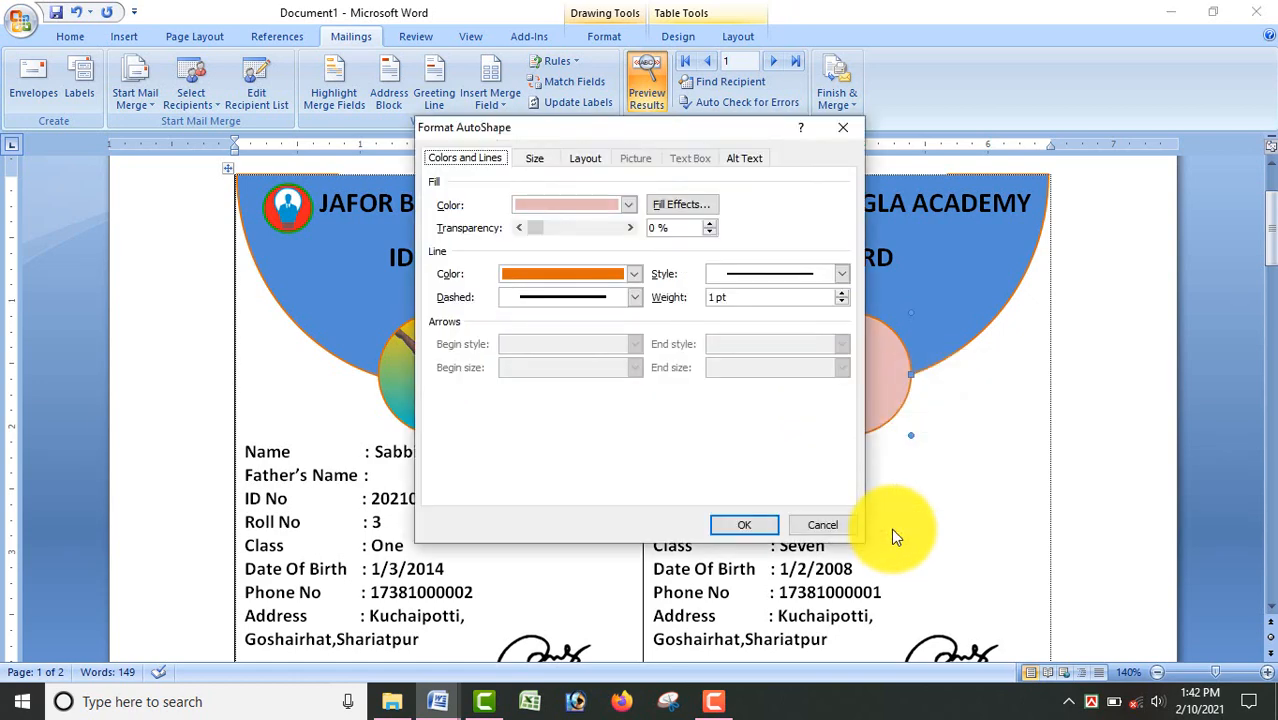
left_click(690, 204)
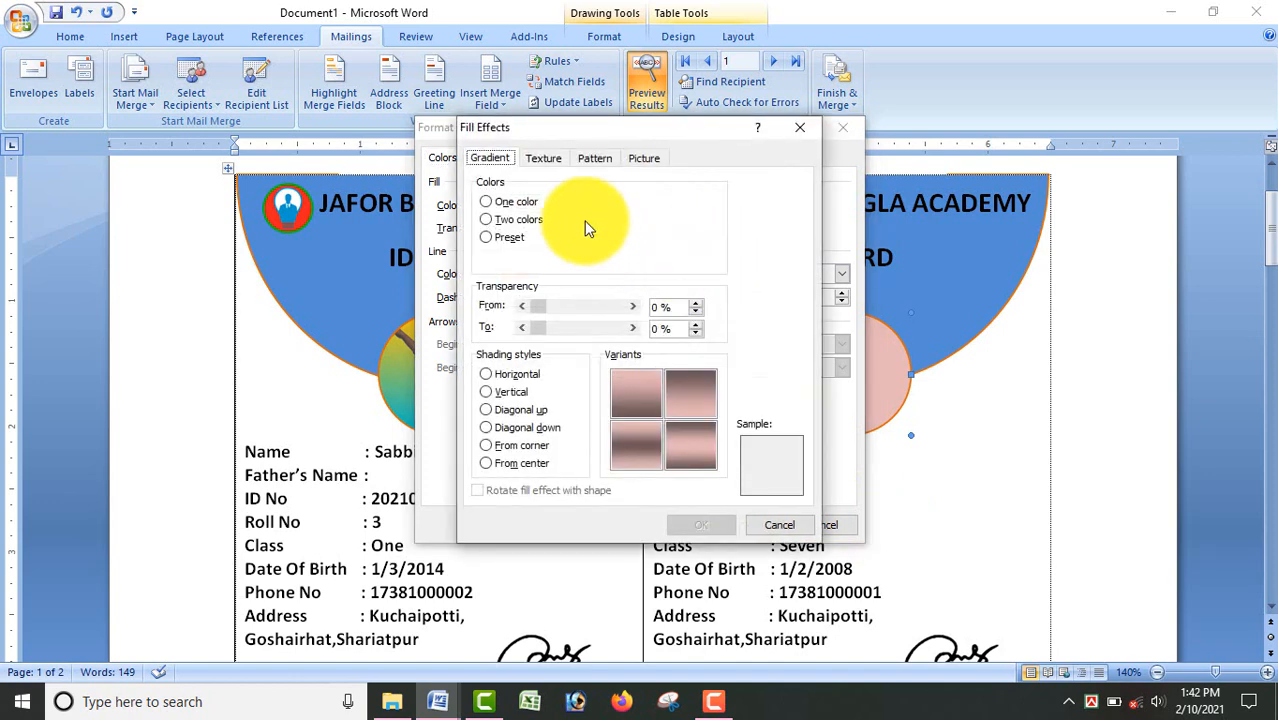
left_click(643, 159)
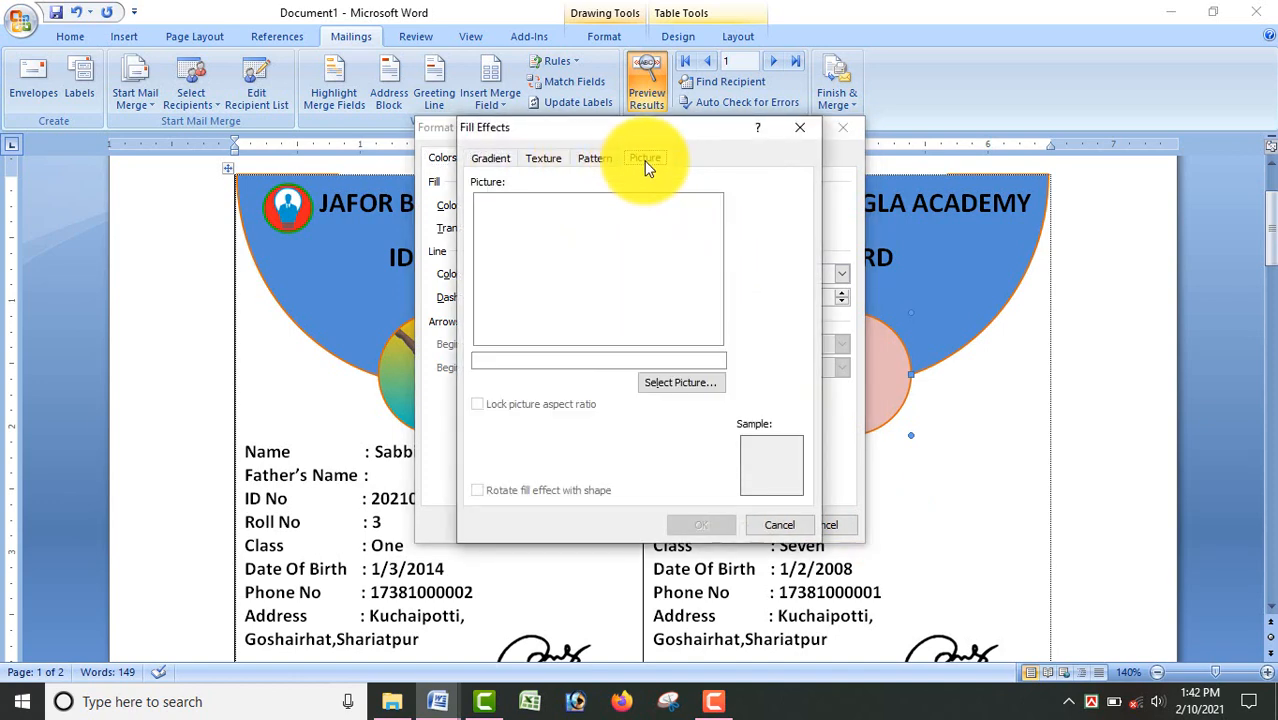
left_click(681, 382)
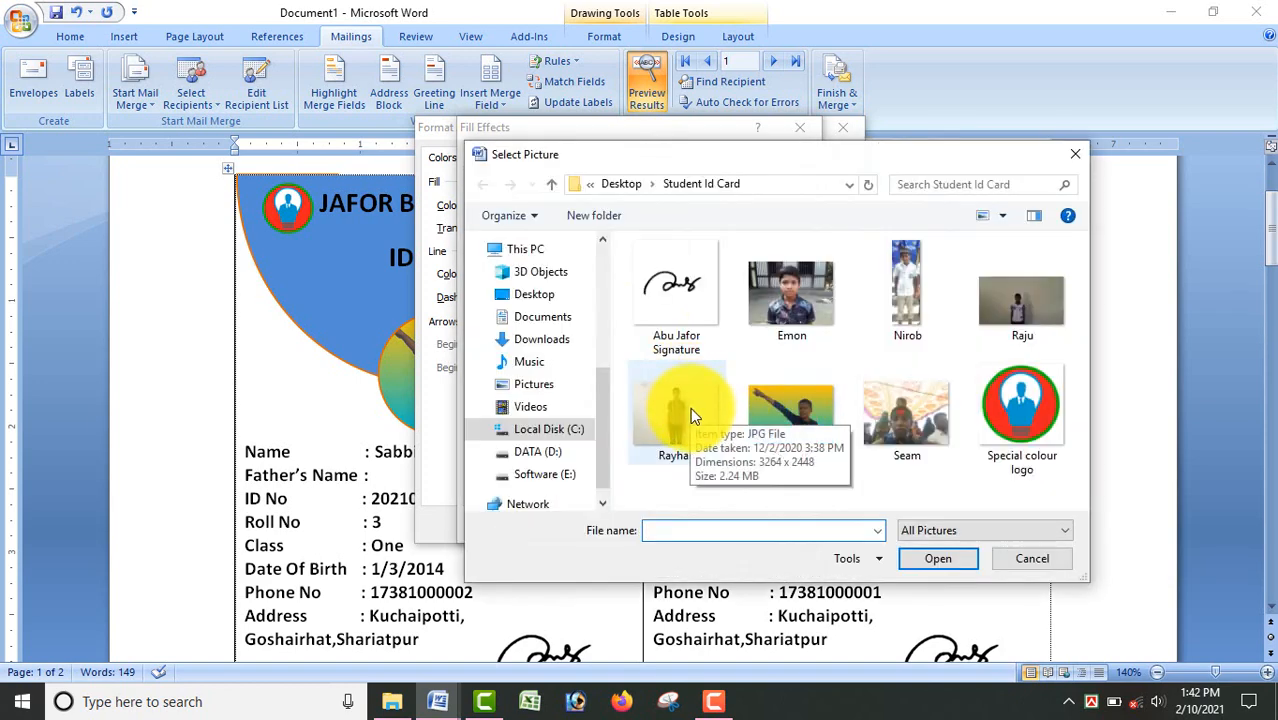
left_click(809, 305)
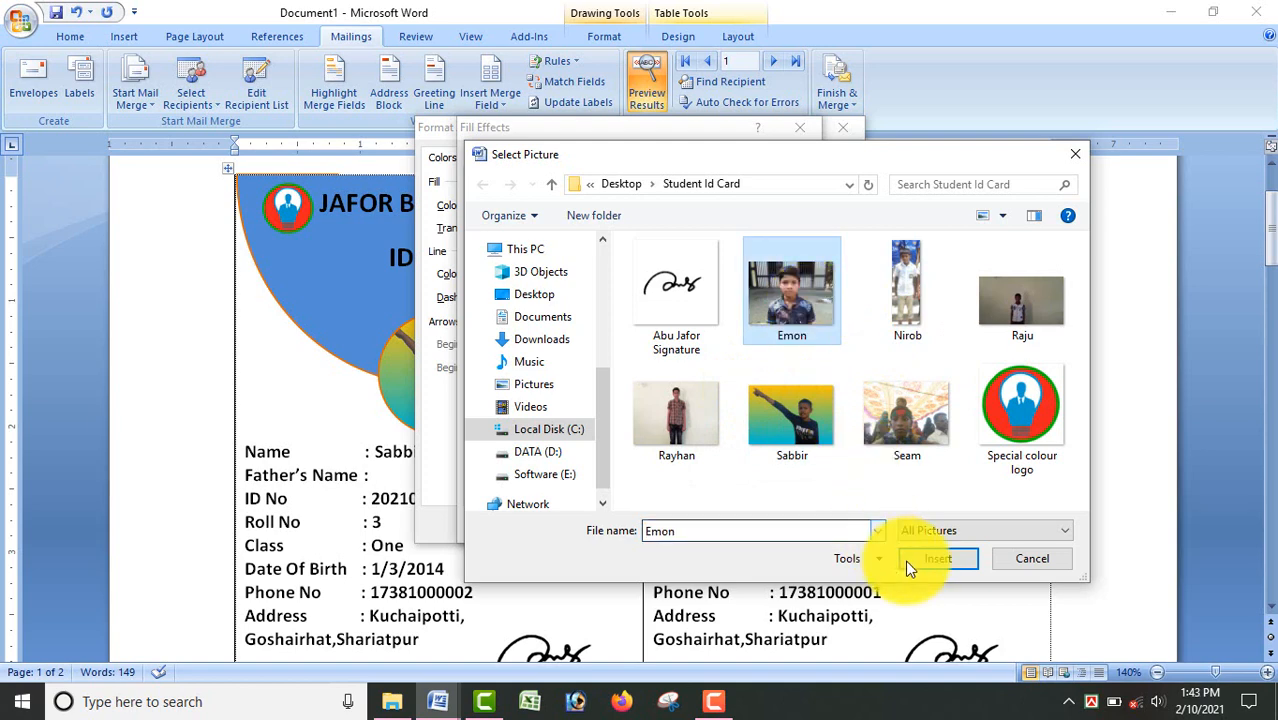
left_click(938, 558)
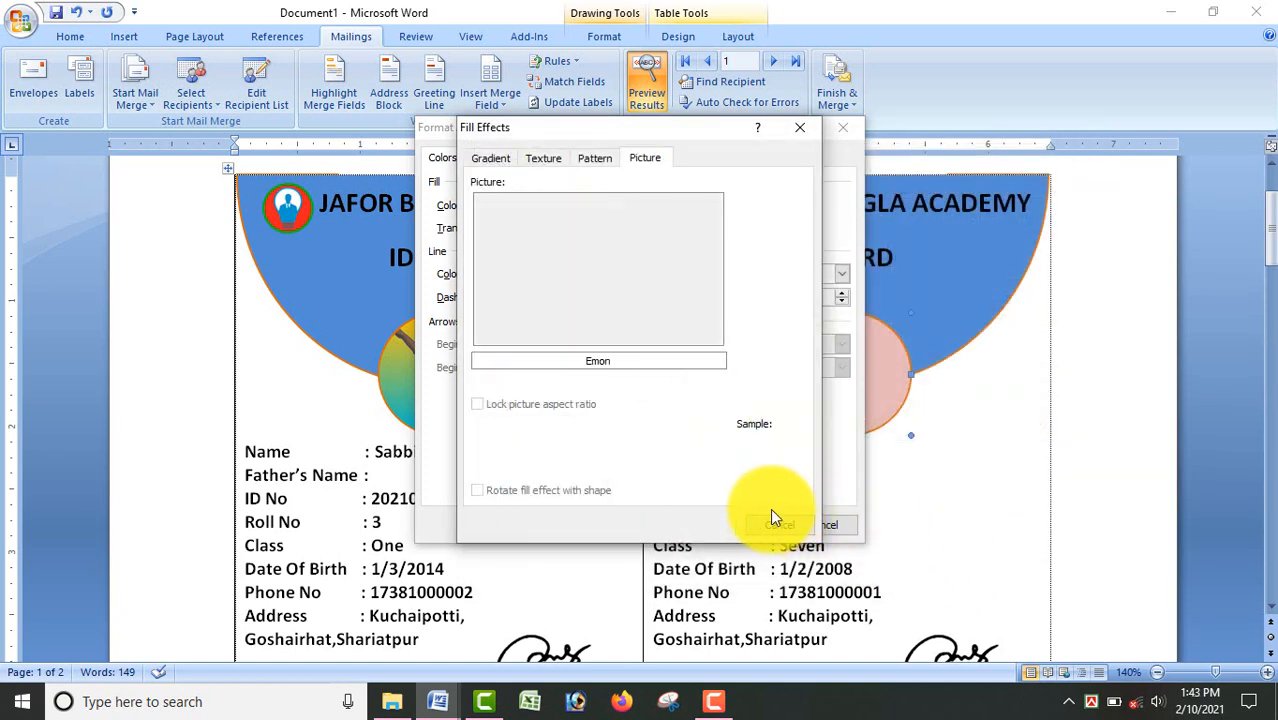
left_click(720, 524)
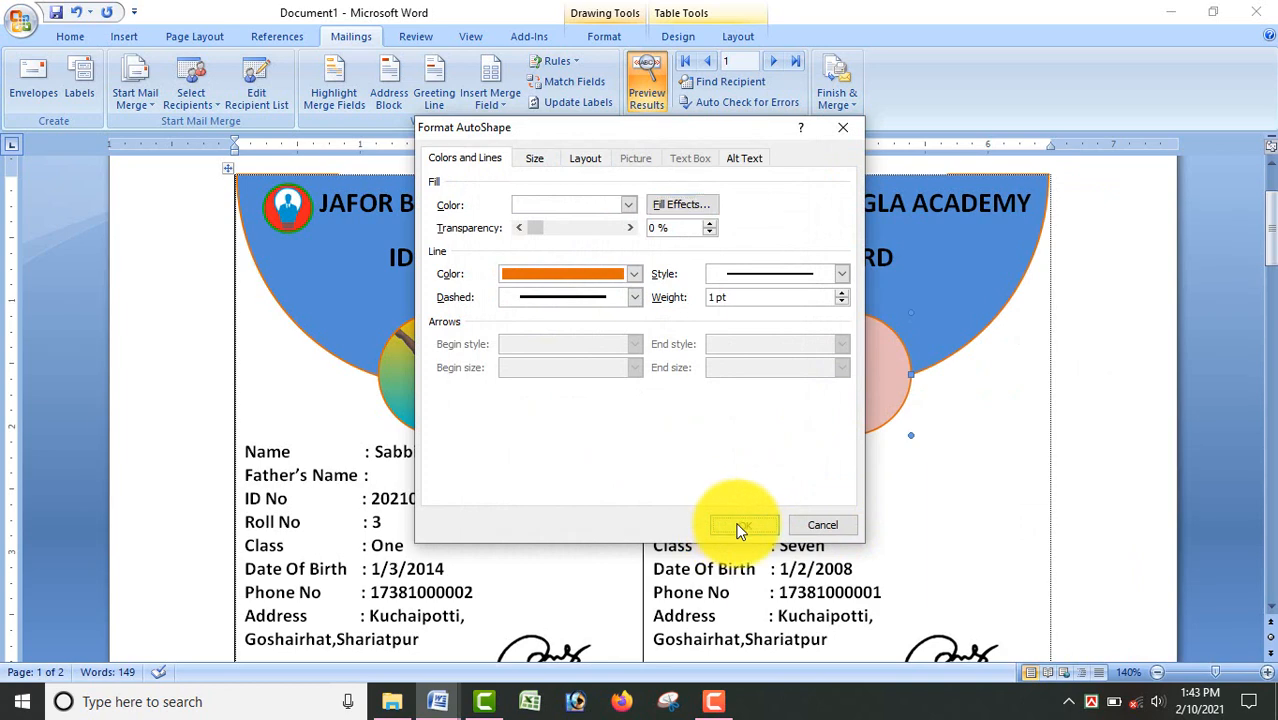
left_click(738, 525)
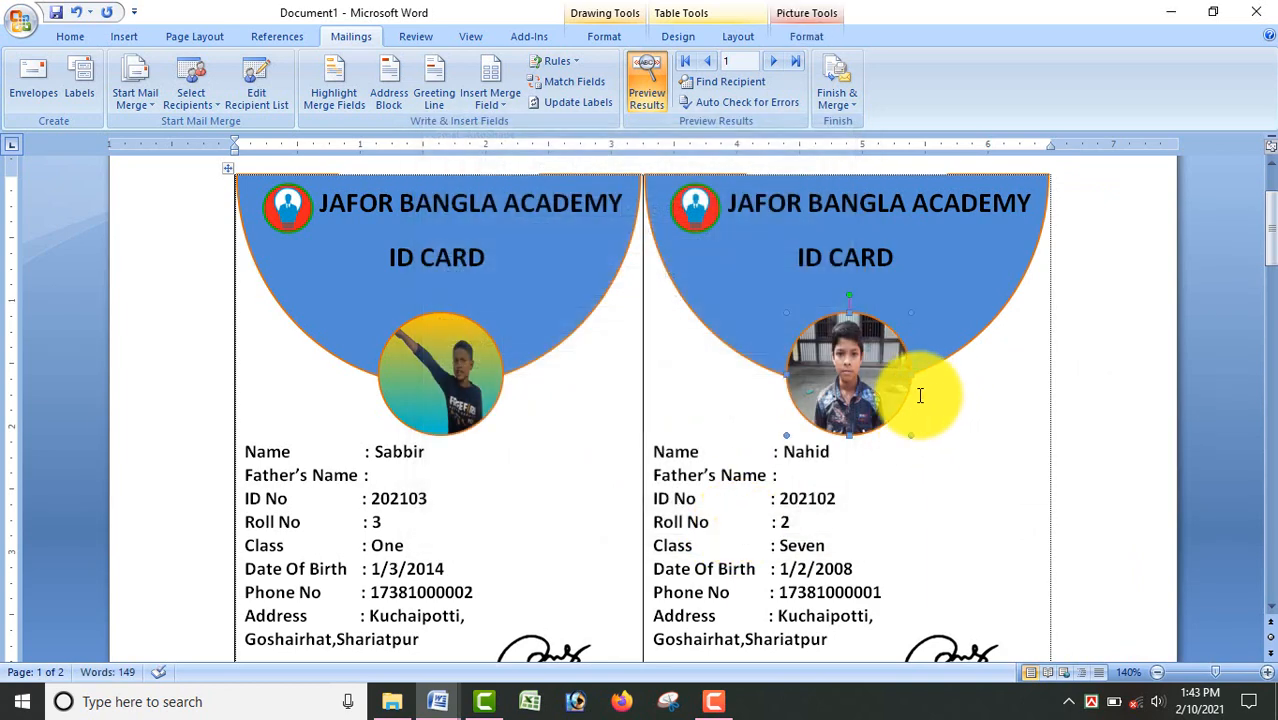
Finish the mail merge by merging all records into a new document of individual ID cards.
scroll(313, 428, "down", 1)
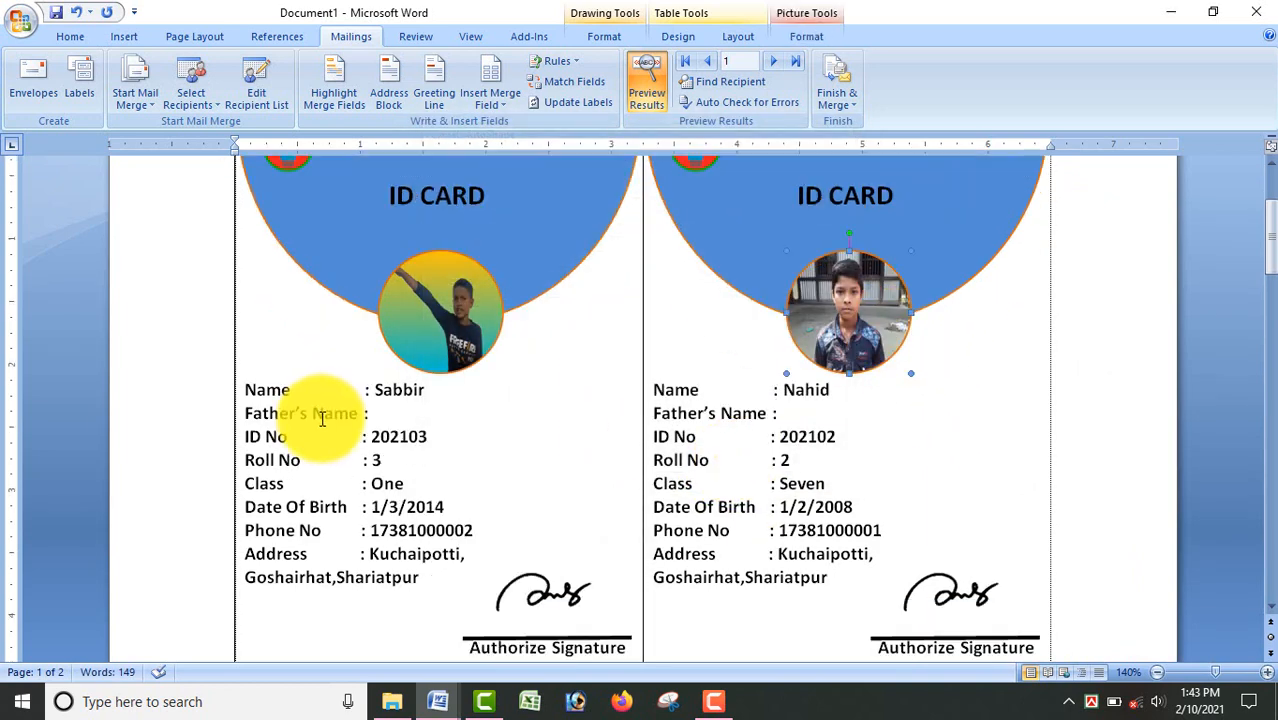
scroll(323, 408, "up", 1)
scroll(323, 414, "down", 10)
scroll(322, 394, "down", 6)
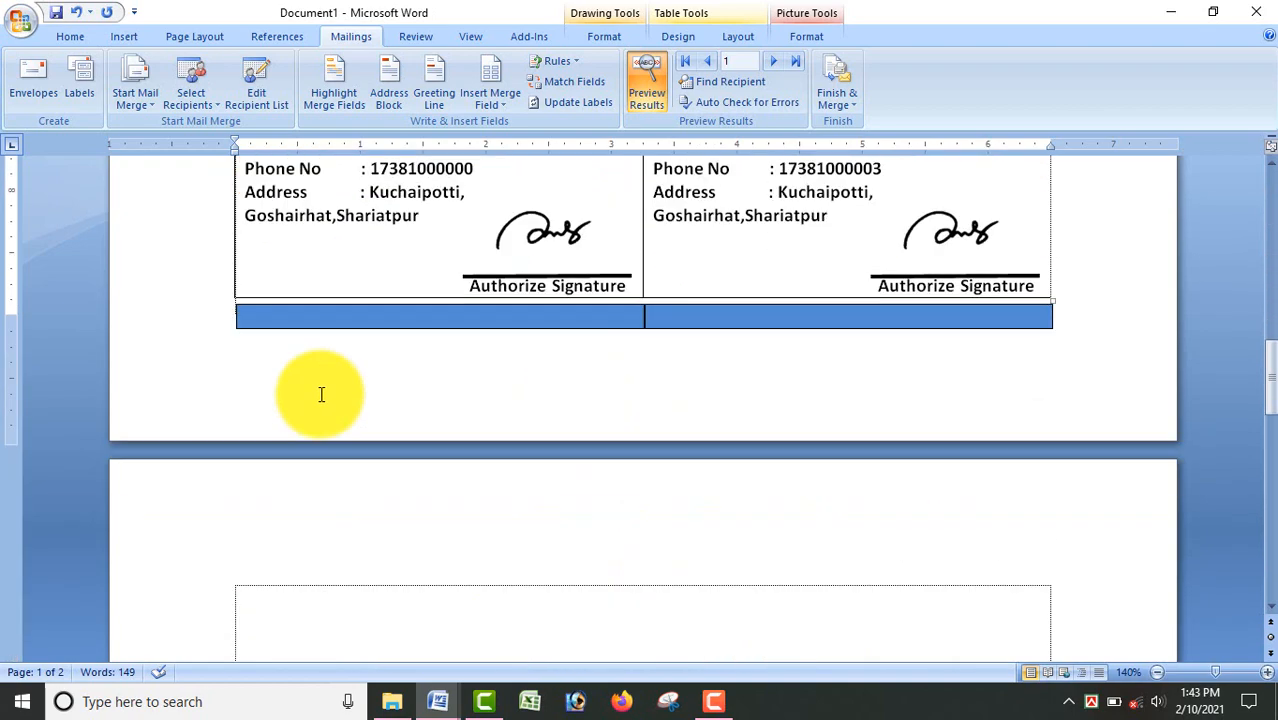
scroll(322, 387, "up", 14)
scroll(320, 390, "up", 5)
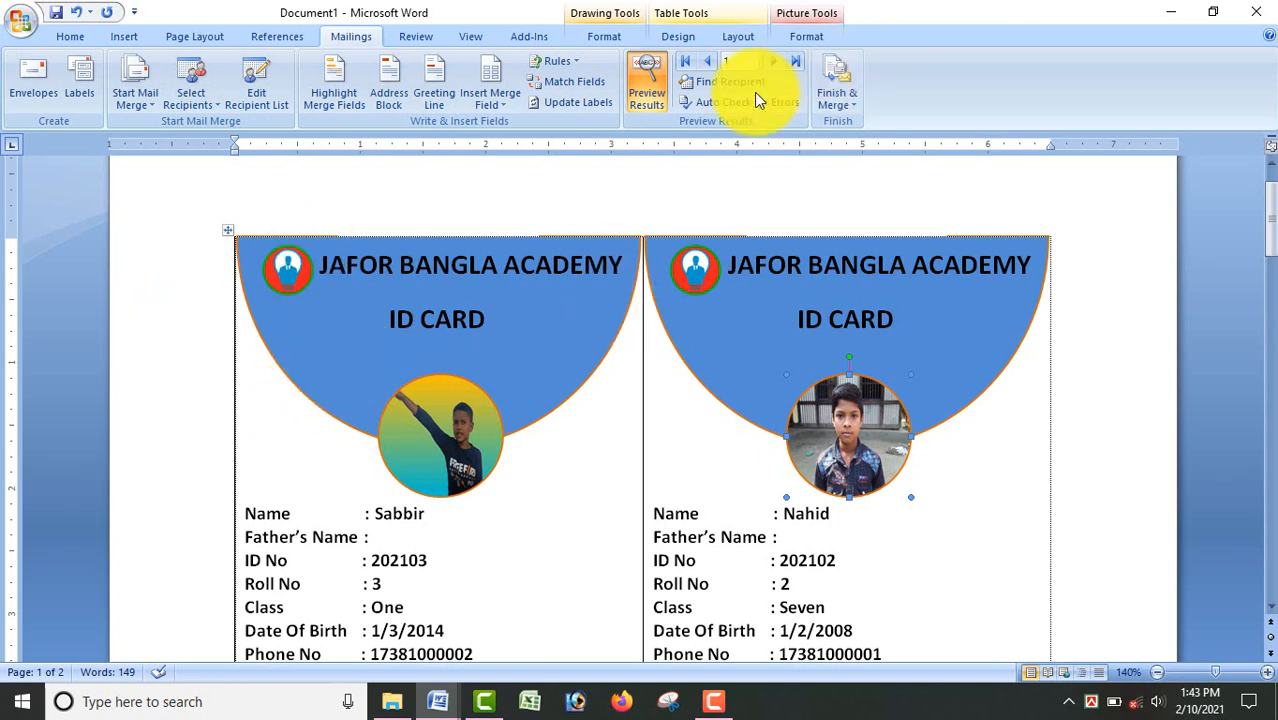
left_click(838, 95)
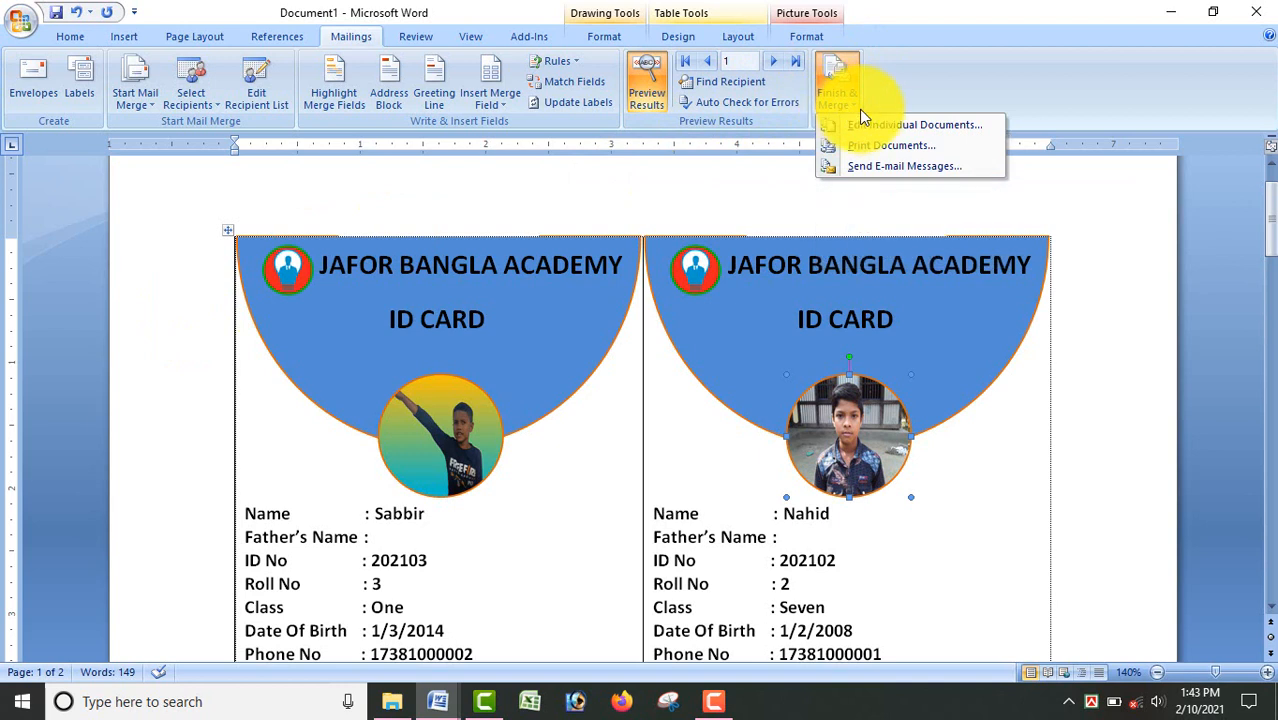
left_click(936, 127)
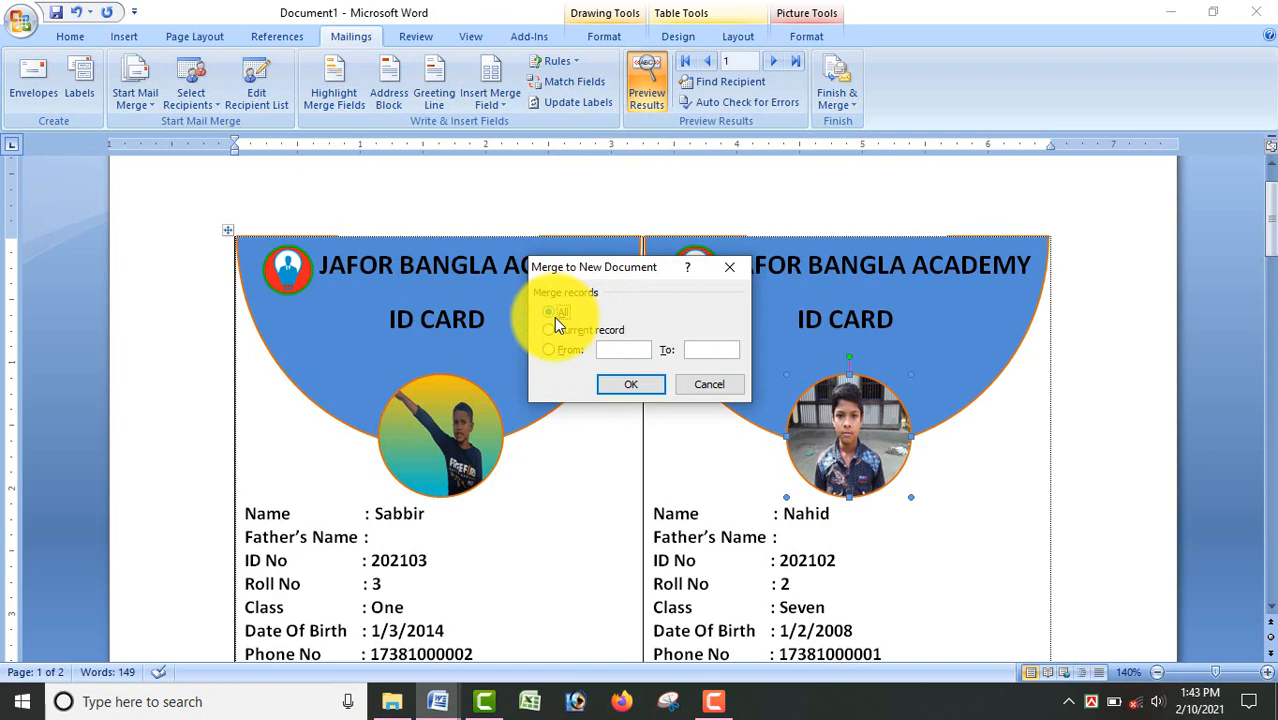
left_click(631, 386)
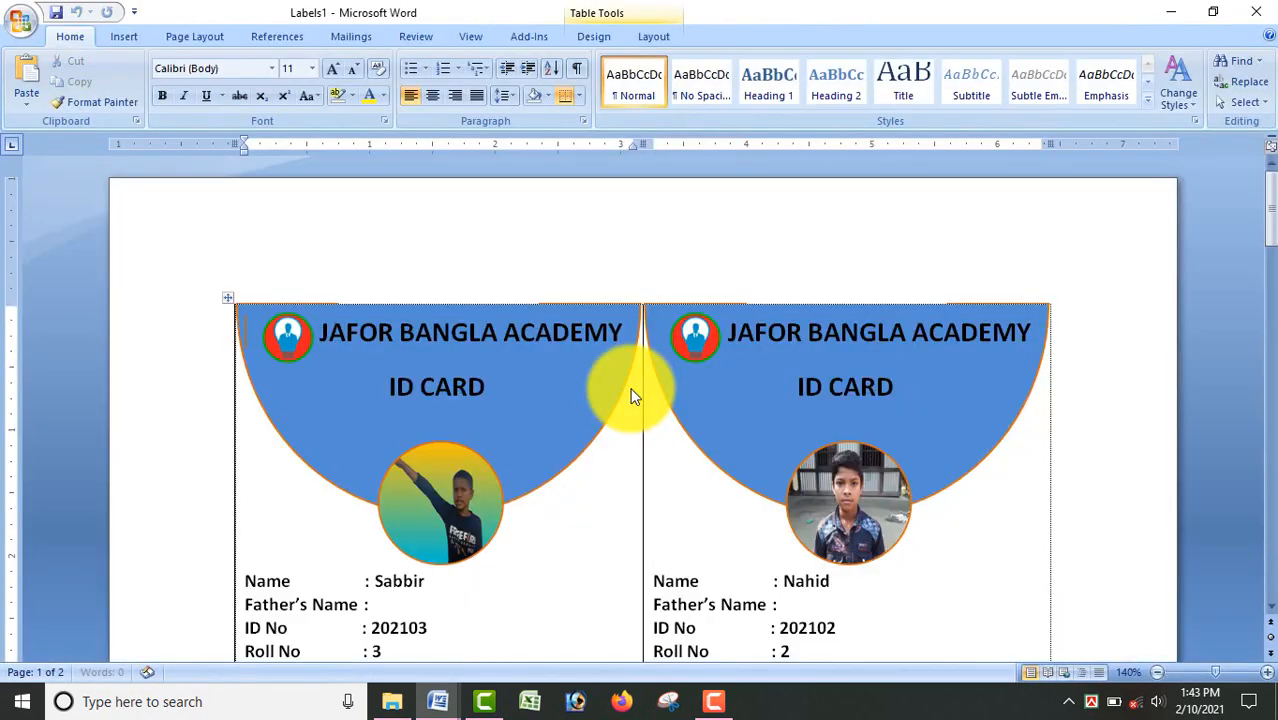
Examine the merged ID cards across the pages of the new document, including their photos, details and signatures.
scroll(631, 395, "down", 12)
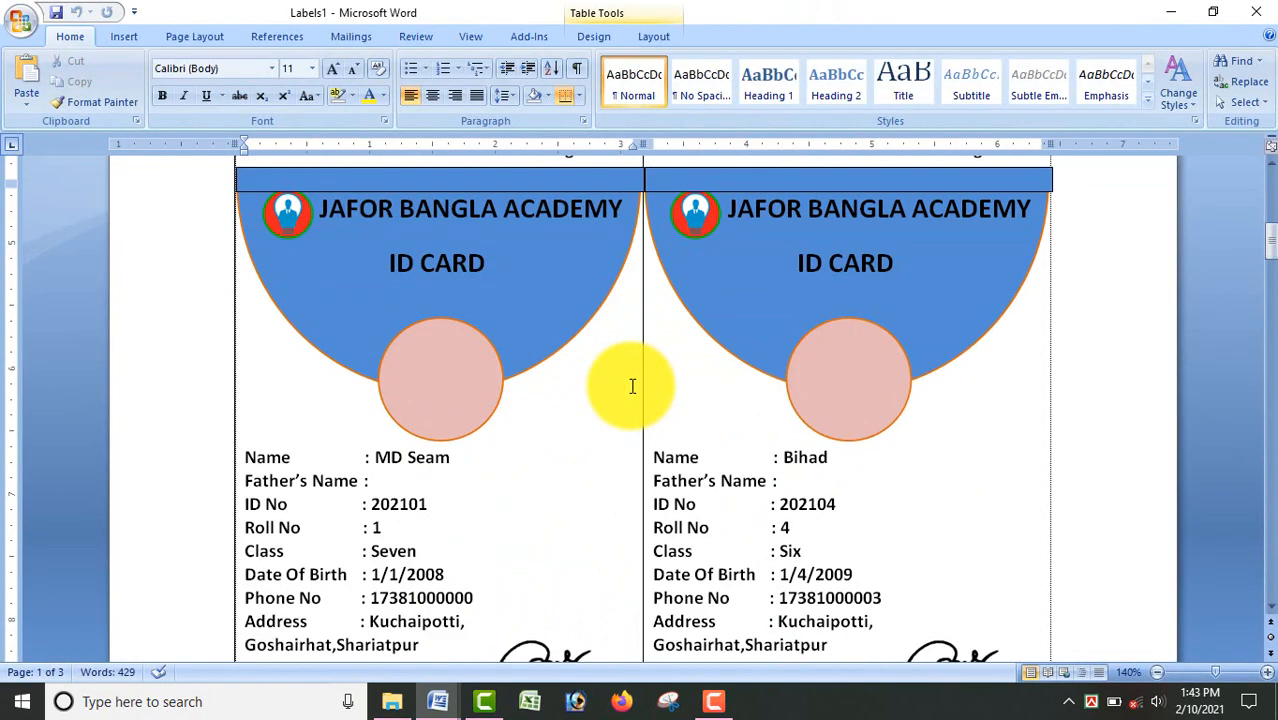
scroll(631, 388, "down", 12)
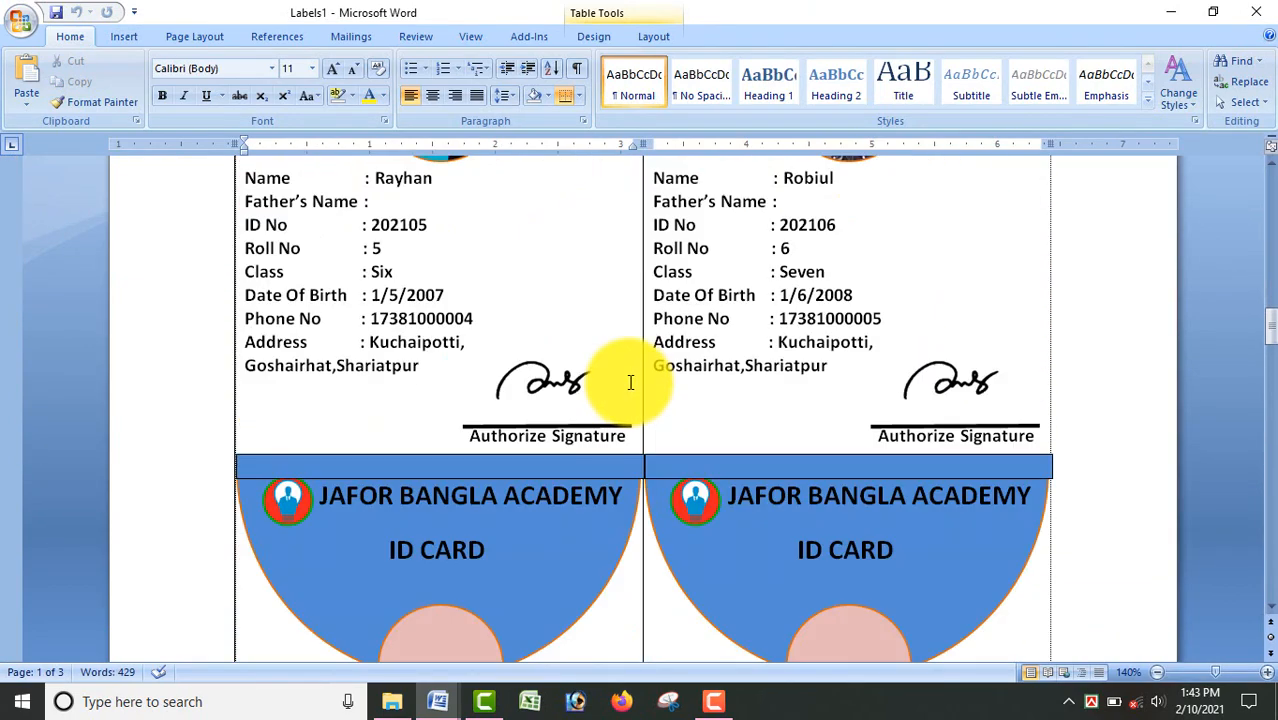
scroll(631, 382, "down", 3)
scroll(631, 382, "up", 9)
scroll(630, 375, "up", 10)
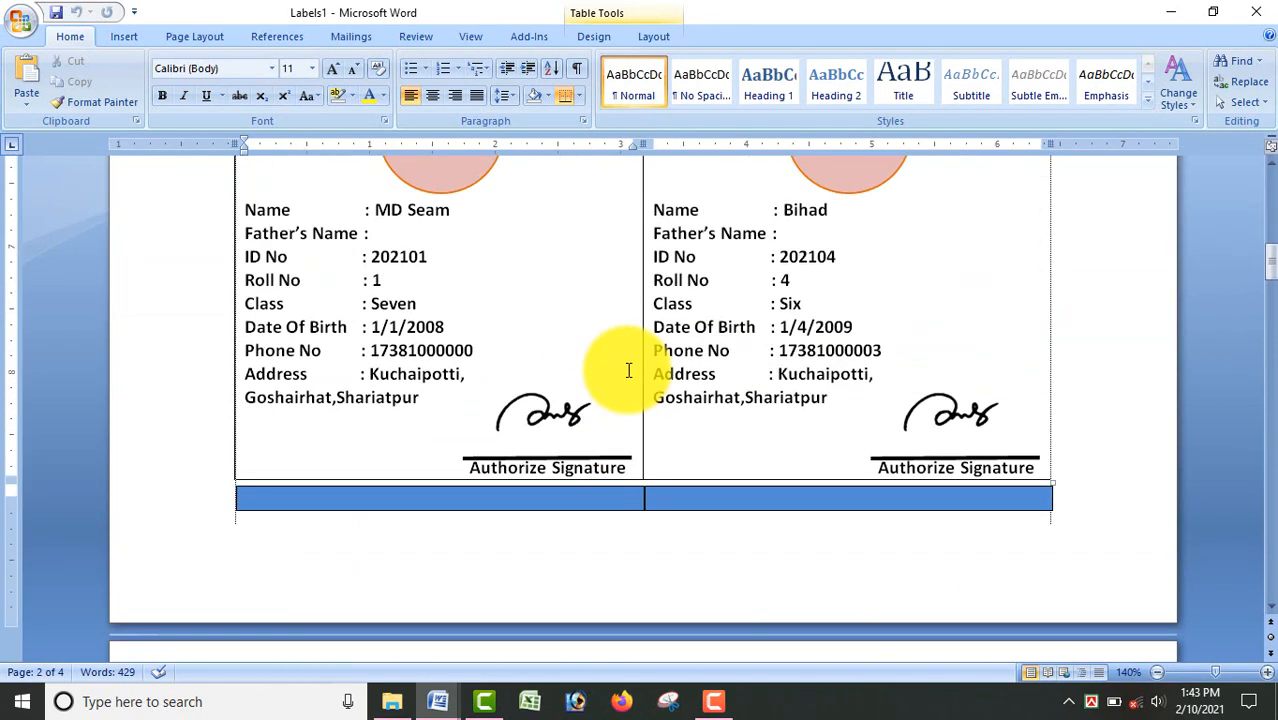
scroll(628, 366, "up", 4)
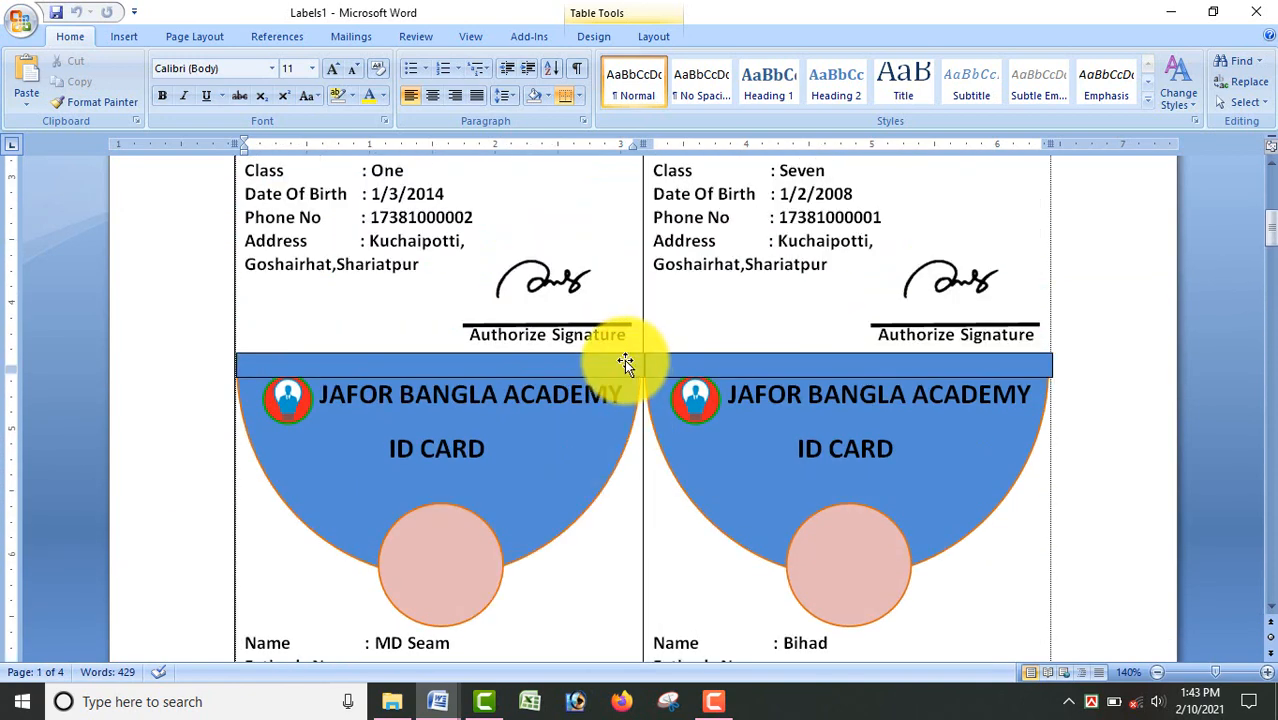
scroll(626, 360, "up", 5)
scroll(626, 360, "up", 3)
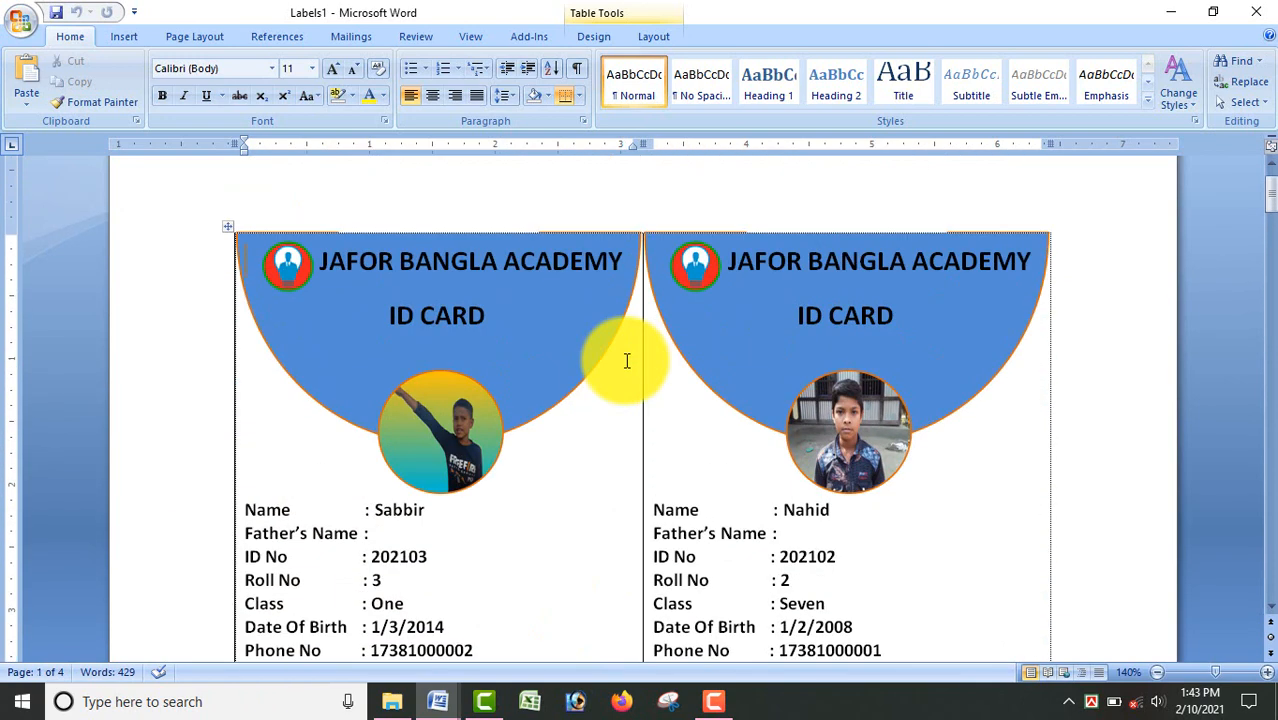